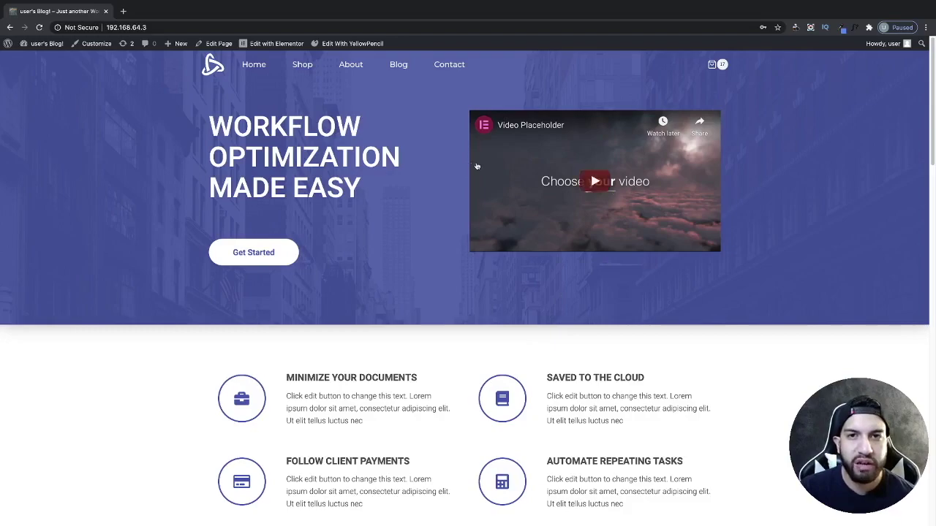
Step: Install and activate the plugin HT Mega – Absolute Addons for Elementor Page Builder from the WordPress admin area
{"action": "mouse_move", "coordinate": [43, 43]}
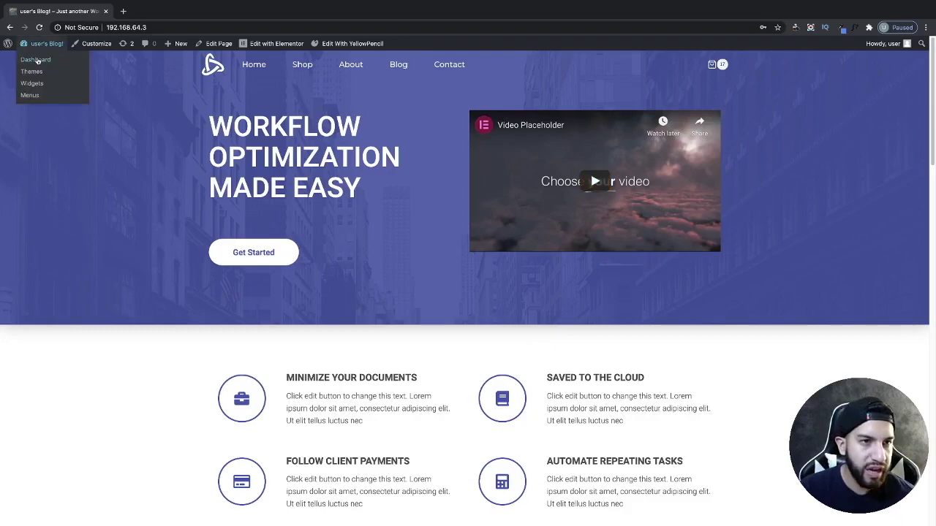
{"action": "left_click", "coordinate": [35, 61]}
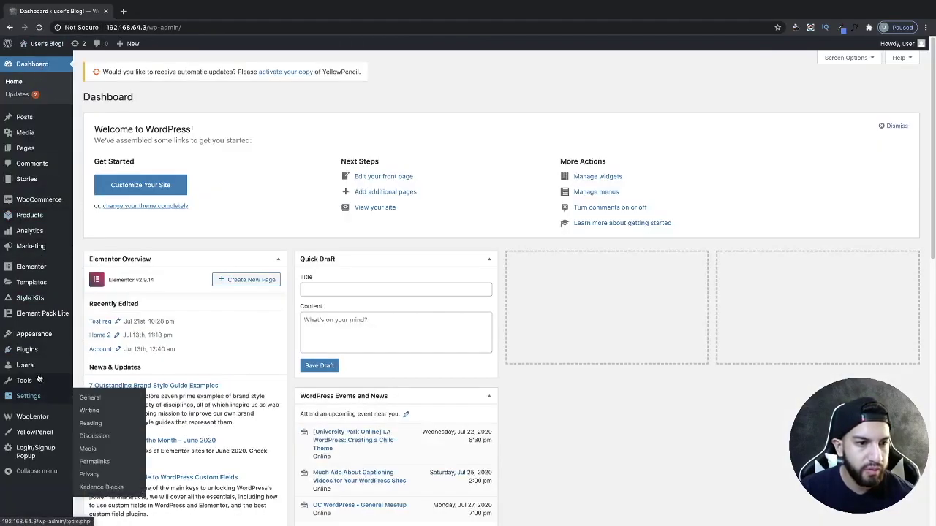
{"action": "left_click", "coordinate": [103, 350]}
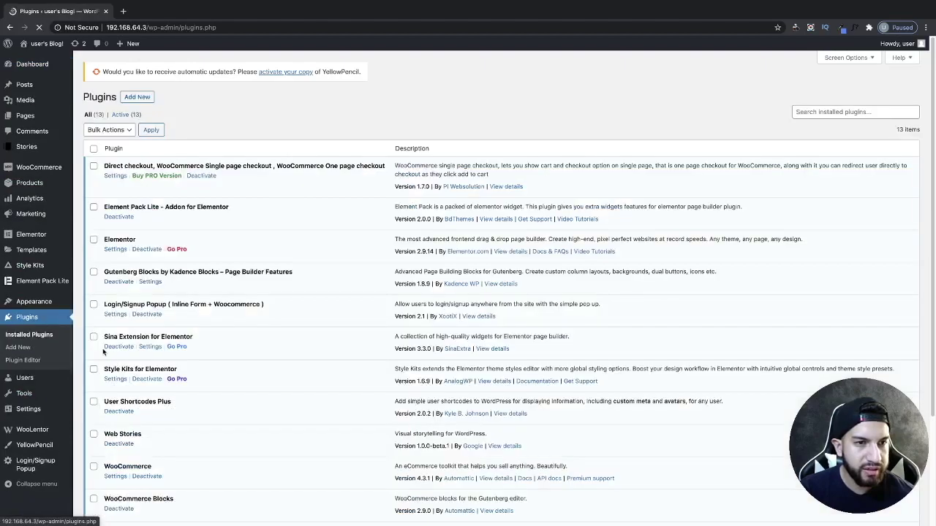
{"action": "left_click", "coordinate": [138, 97]}
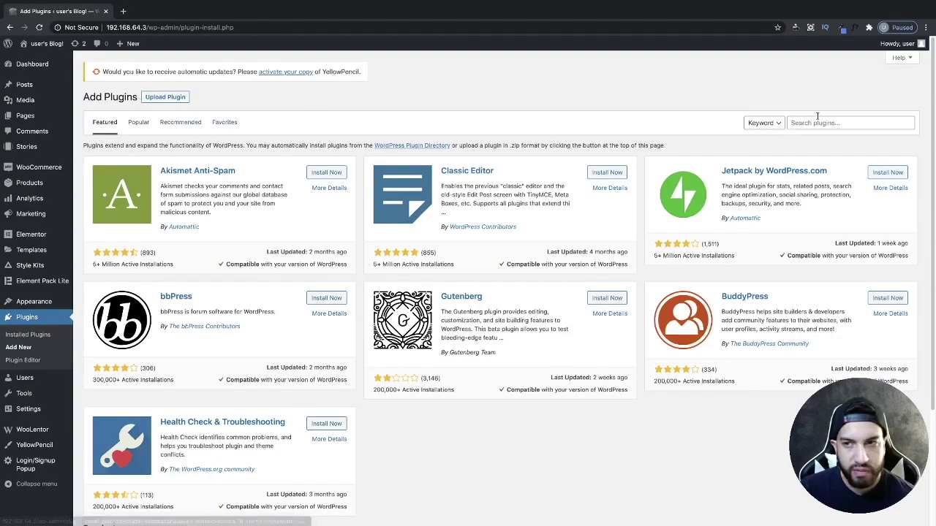
{"action": "left_click", "coordinate": [818, 122]}
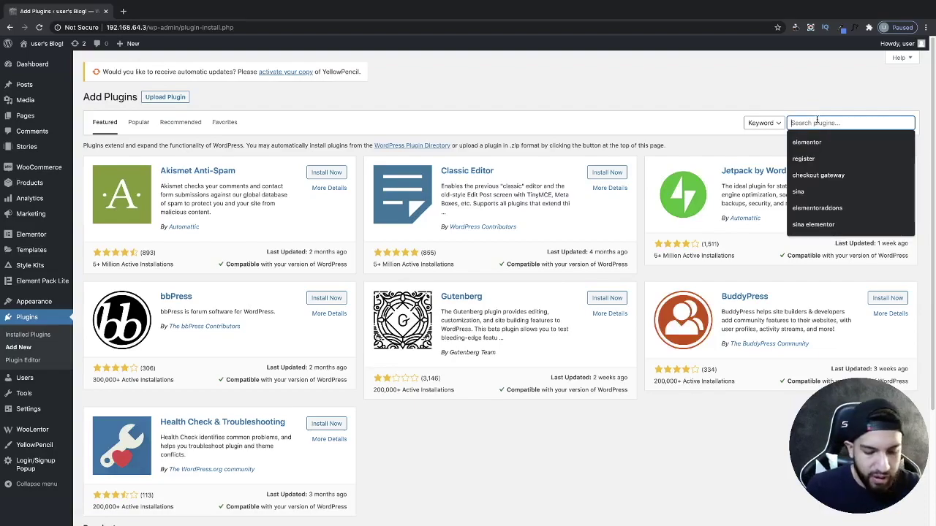
{"action": "type", "text": "ht mega"}
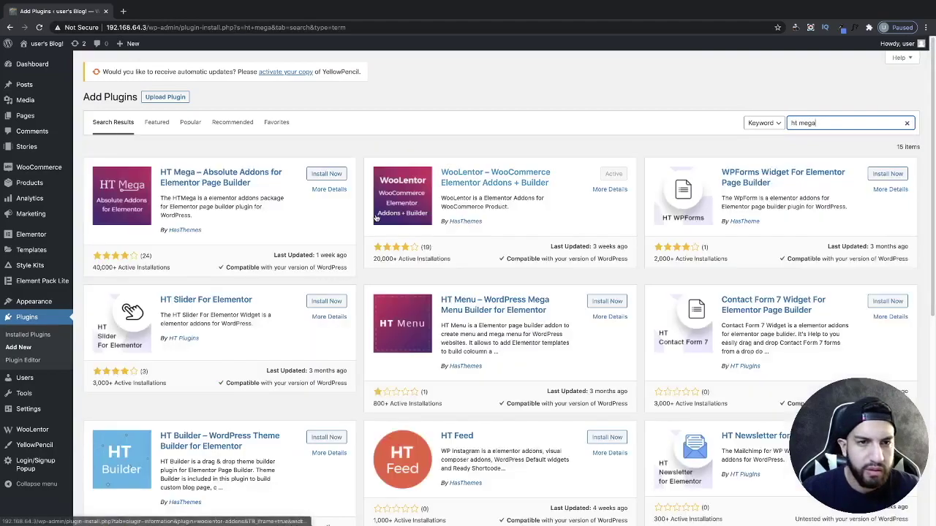
{"action": "left_click", "coordinate": [327, 175]}
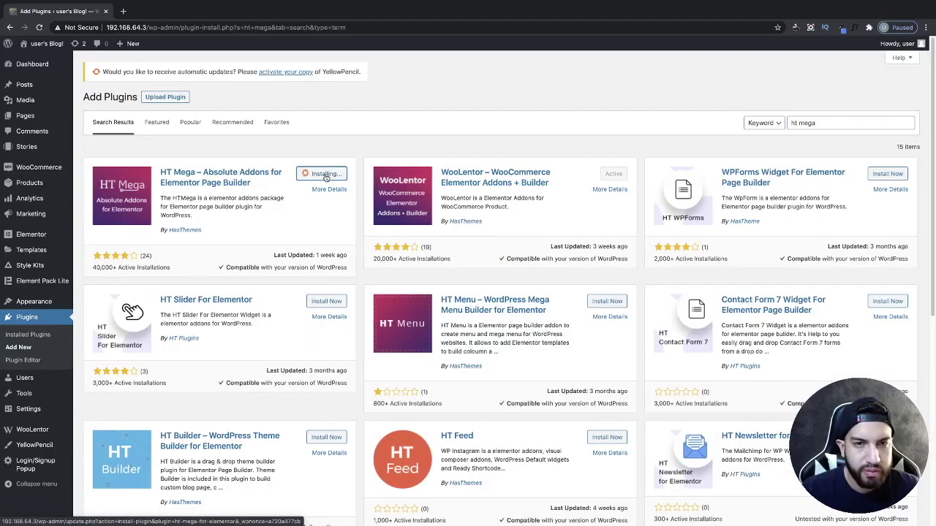
{"action": "left_click", "coordinate": [326, 174]}
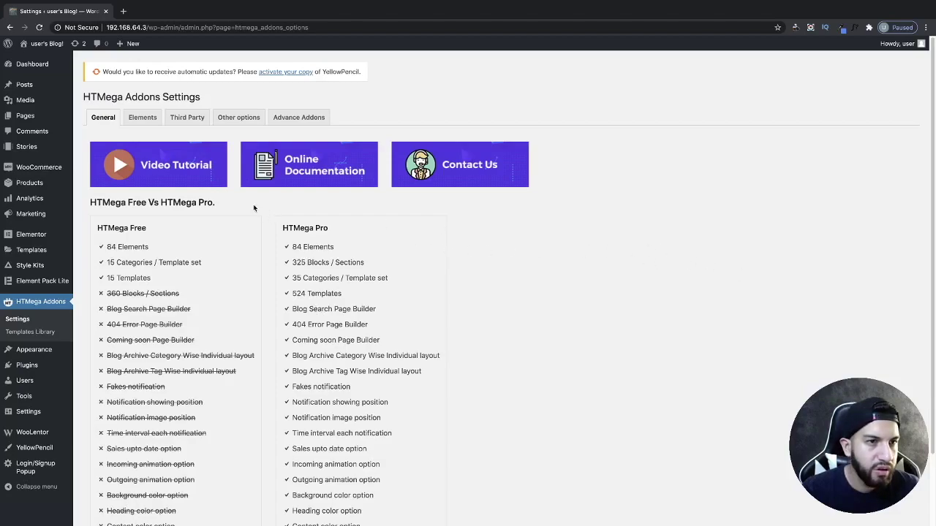
Step: Create a new page titled "Register" and publish it
{"action": "left_click", "coordinate": [8, 119]}
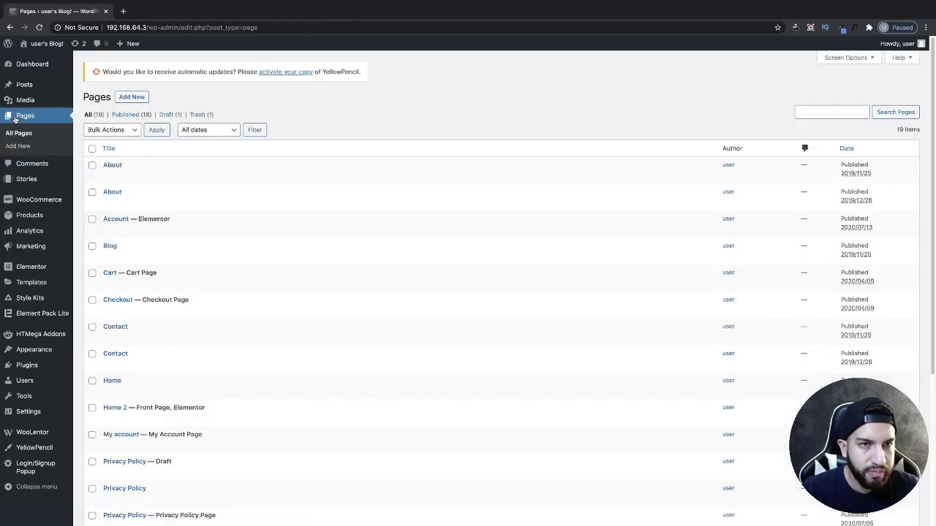
{"action": "left_click", "coordinate": [134, 102]}
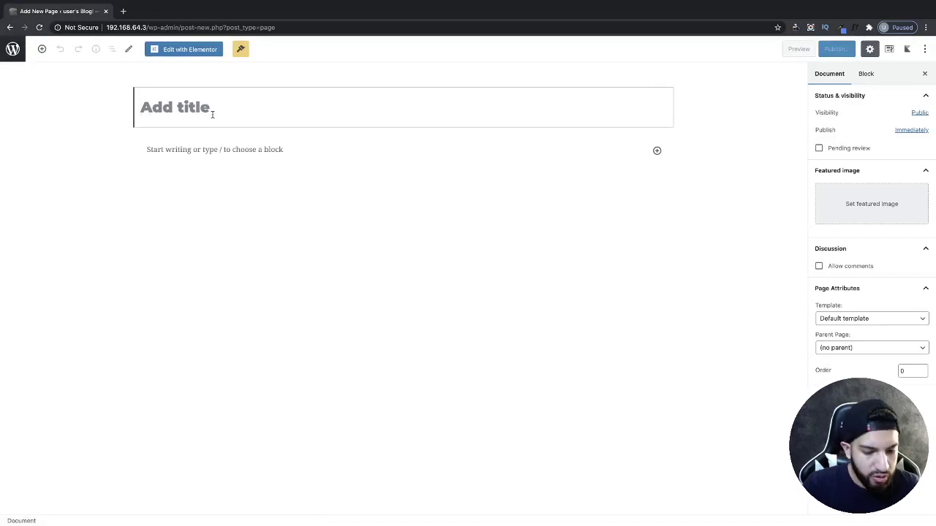
{"action": "left_click", "coordinate": [212, 114]}
{"action": "type", "text": "Register"}
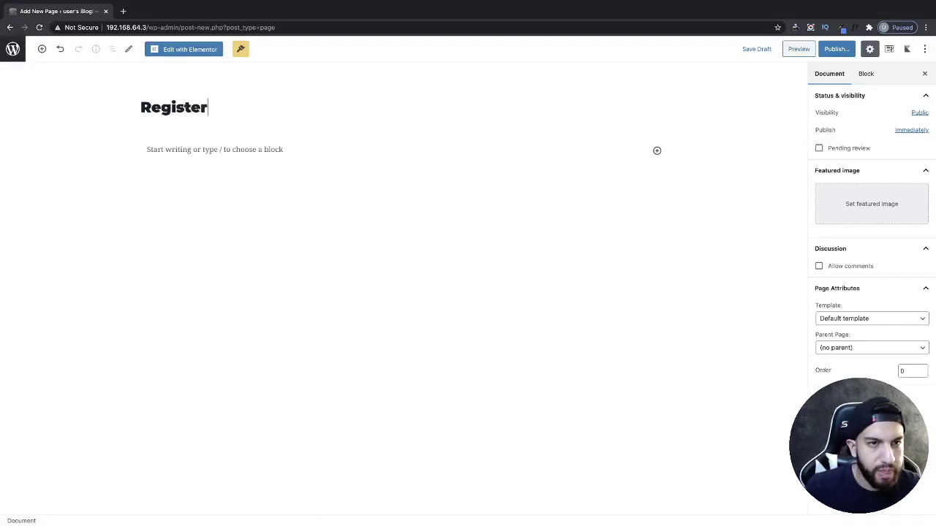
{"action": "left_click", "coordinate": [851, 50]}
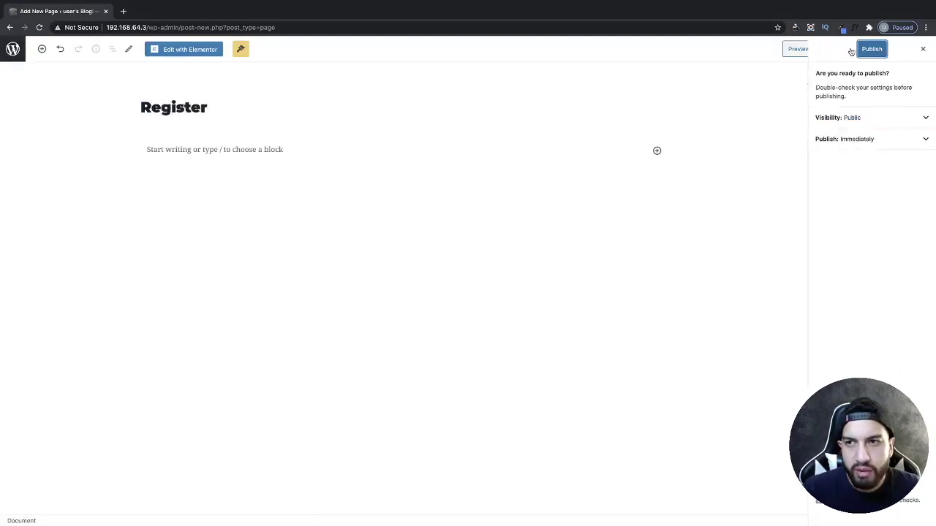
{"action": "left_click", "coordinate": [861, 51]}
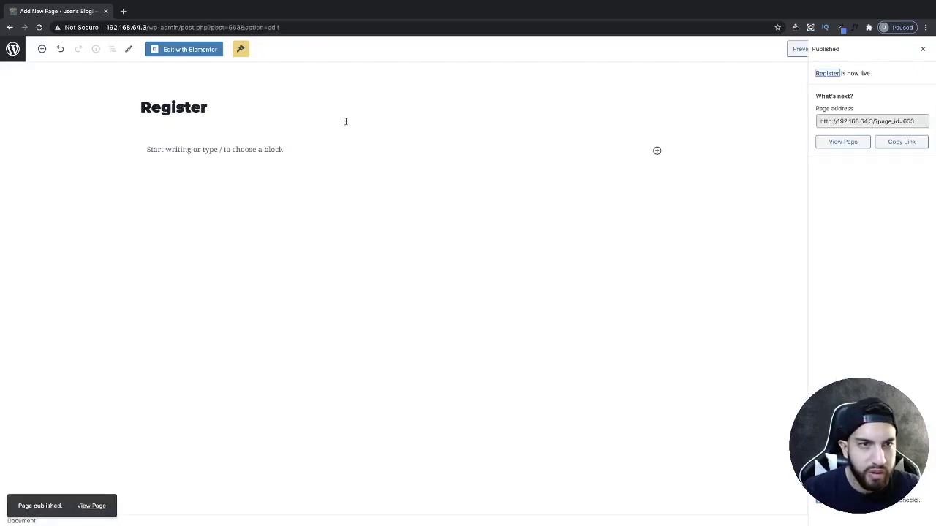
Step: Edit the Register page with Elementor and add a new single-column section
{"action": "left_click", "coordinate": [192, 50]}
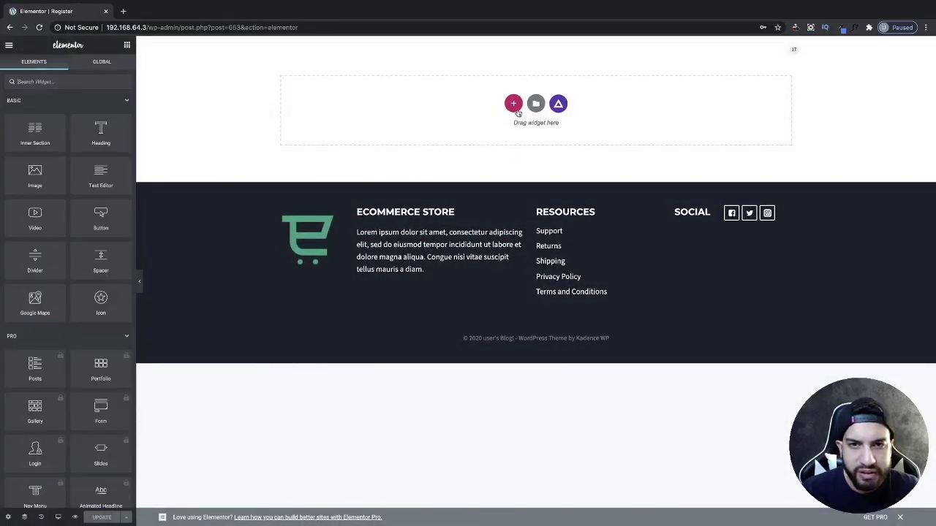
{"action": "left_click", "coordinate": [514, 104]}
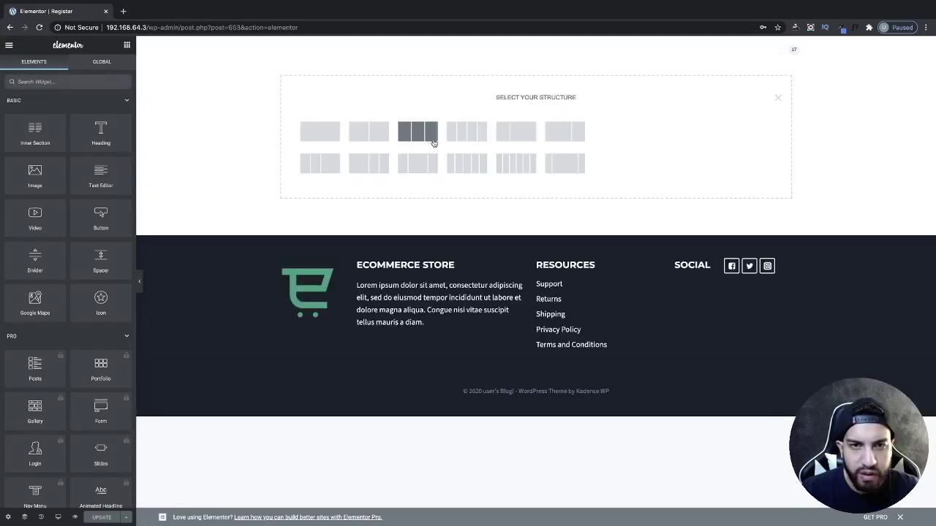
{"action": "left_click", "coordinate": [313, 139]}
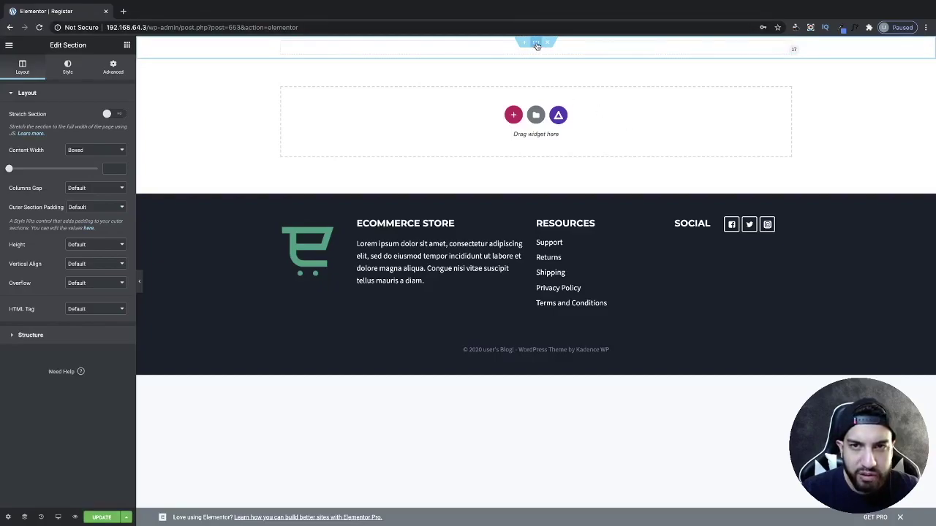
Step: Give the section a classic background using the dark city street photo 11E20A0779-1.jpg from the media library
{"action": "left_click", "coordinate": [68, 72]}
{"action": "left_click", "coordinate": [84, 136]}
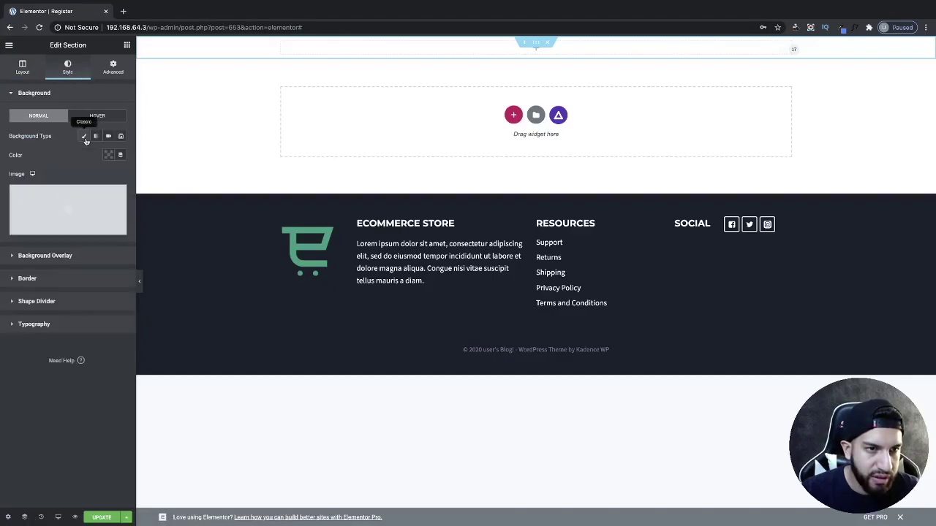
{"action": "left_click", "coordinate": [86, 213]}
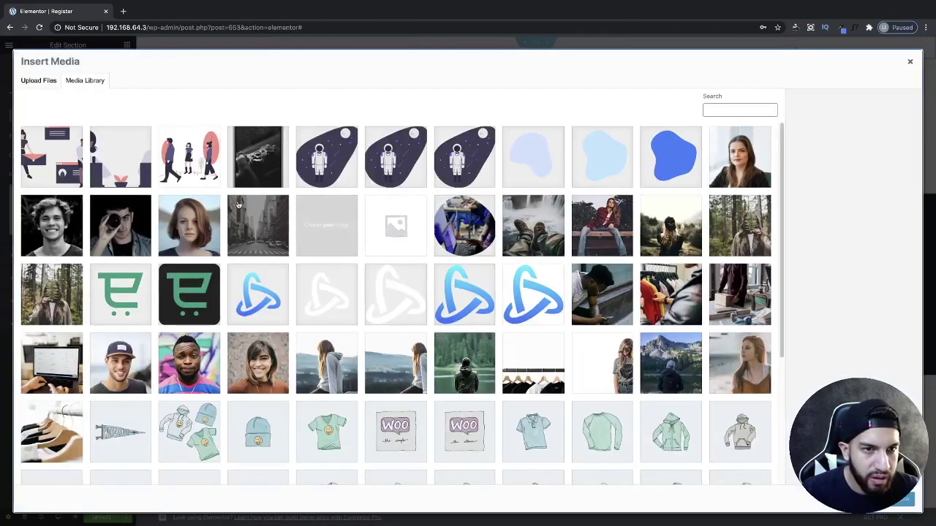
{"action": "left_click", "coordinate": [274, 241]}
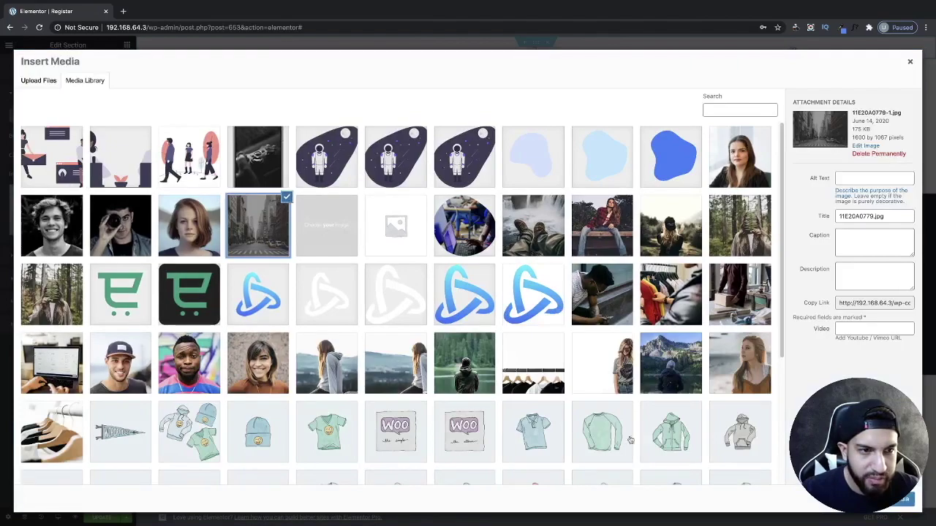
{"action": "left_click", "coordinate": [904, 501]}
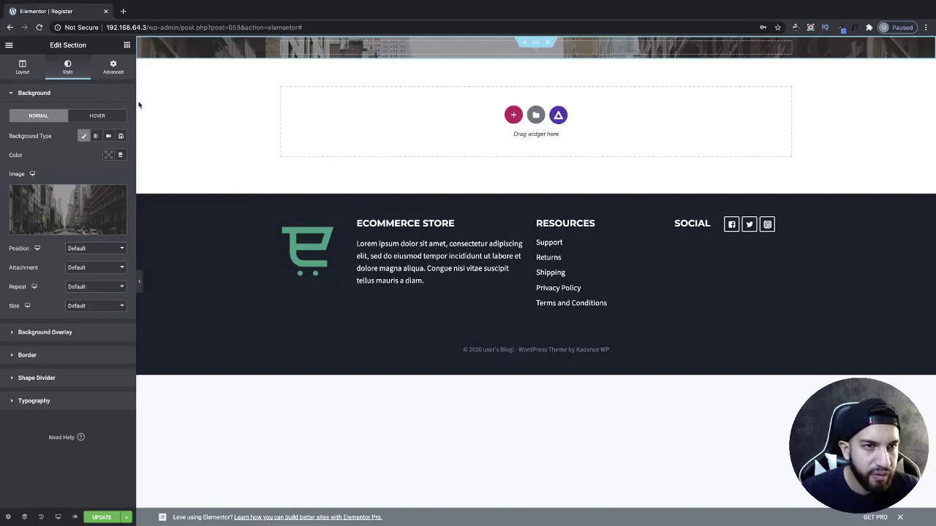
Step: Unlink the section's padding values and set 100 px at top and bottom with 0 at right and left
{"action": "left_click", "coordinate": [113, 69]}
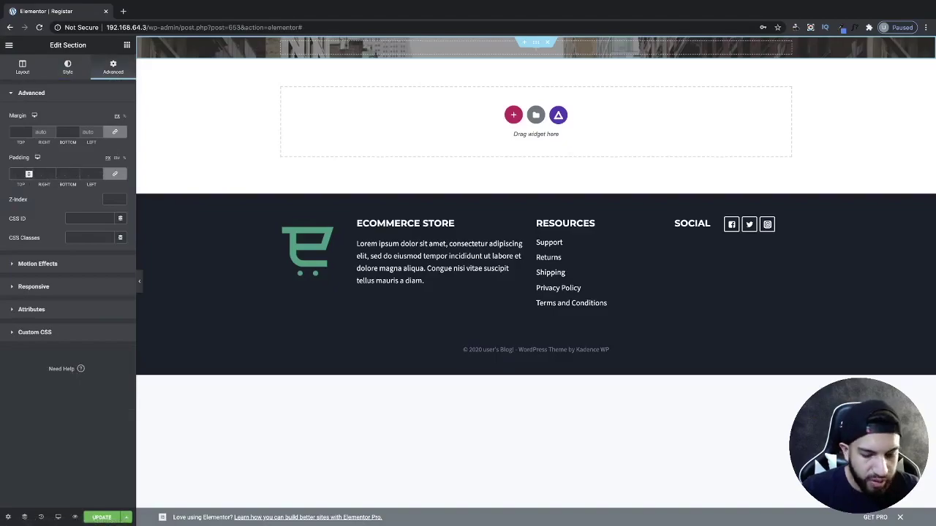
{"action": "left_click", "coordinate": [26, 174]}
{"action": "type", "text": "100"}
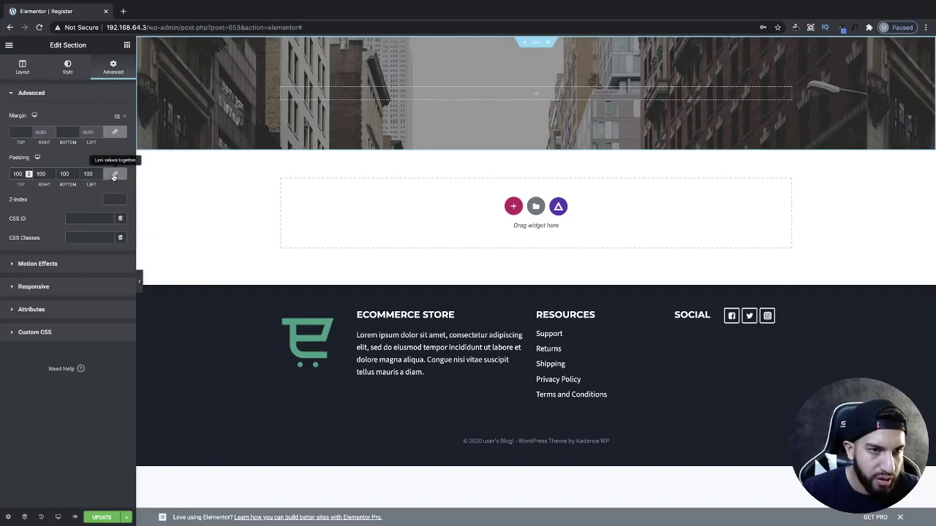
{"action": "left_click", "coordinate": [88, 174]}
{"action": "type", "text": "0"}
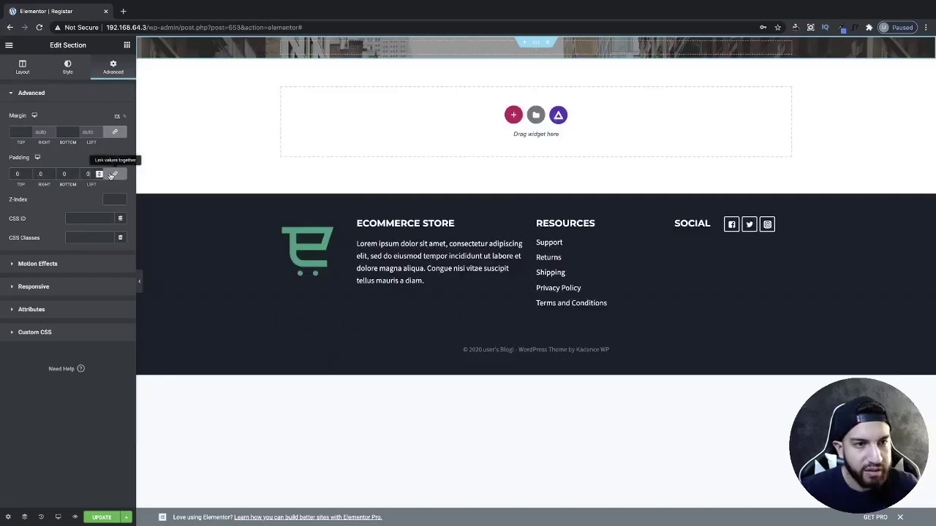
{"action": "left_click", "coordinate": [115, 174]}
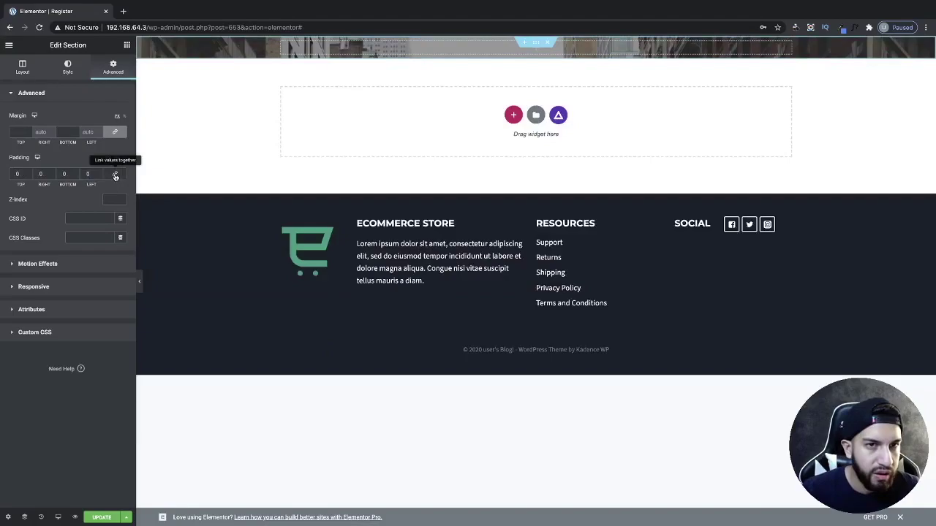
{"action": "type", "text": "100"}
{"action": "left_click", "coordinate": [66, 174]}
{"action": "type", "text": "100"}
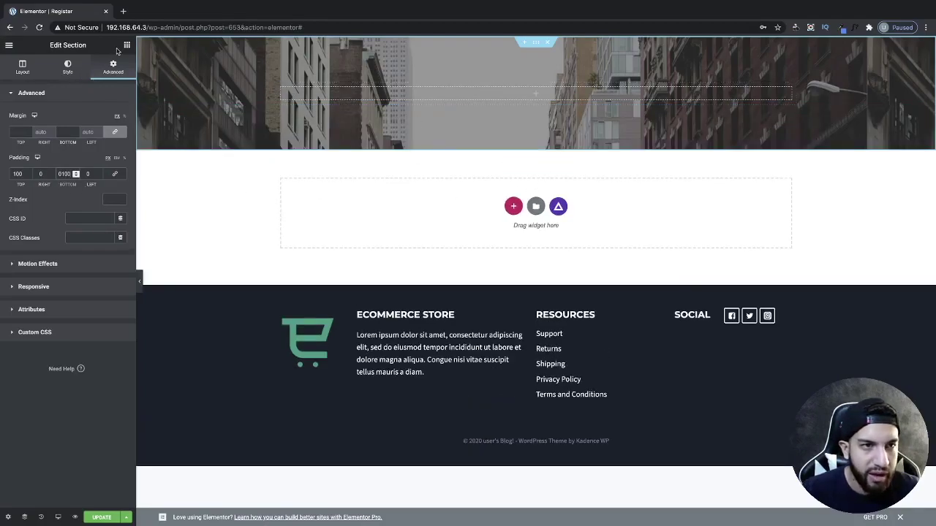
Step: Add a two-column inner section inside the background section and place an Image widget in its left column
{"action": "left_click", "coordinate": [127, 47]}
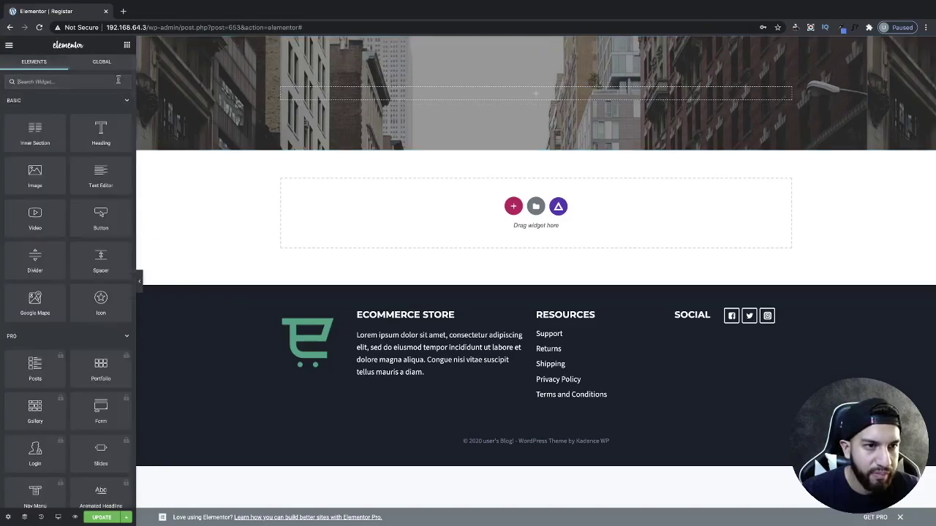
{"action": "left_click_drag", "start_coordinate": [41, 135], "coordinate": [437, 92]}
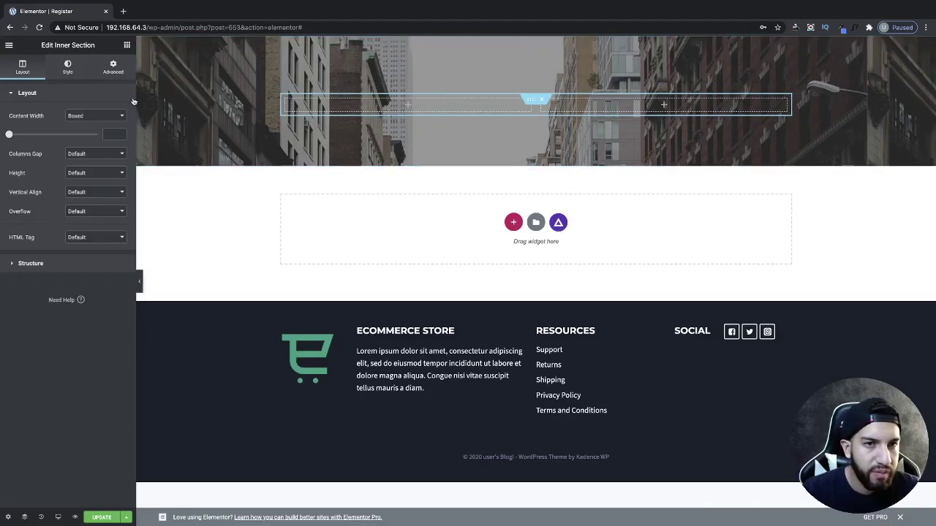
{"action": "left_click", "coordinate": [127, 45]}
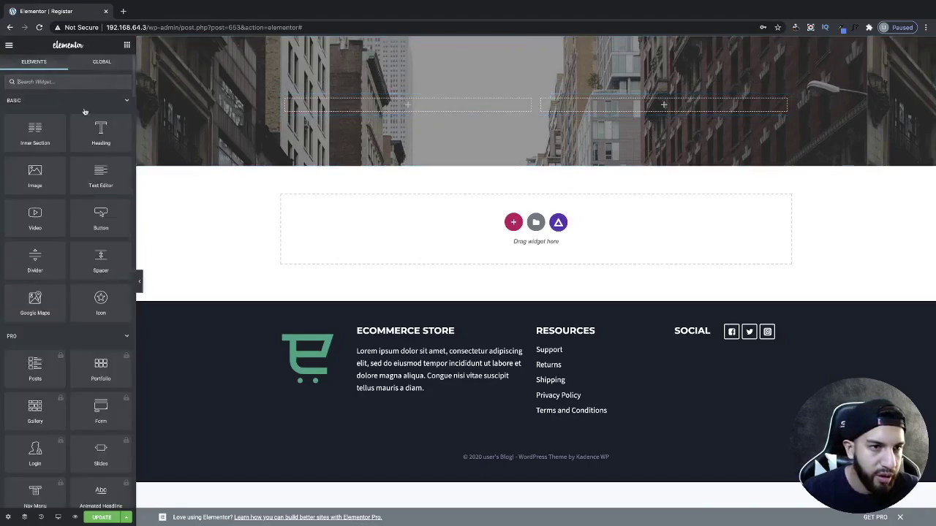
{"action": "left_click_drag", "start_coordinate": [35, 175], "coordinate": [408, 111]}
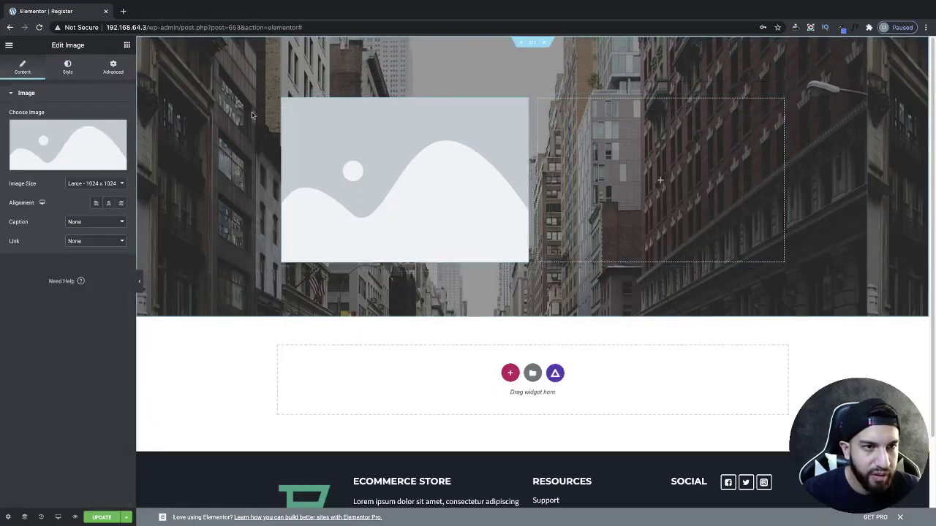
Step: Find the User Register Form widget with "reg" and place it in the inner section's empty right column
{"action": "left_click", "coordinate": [126, 45]}
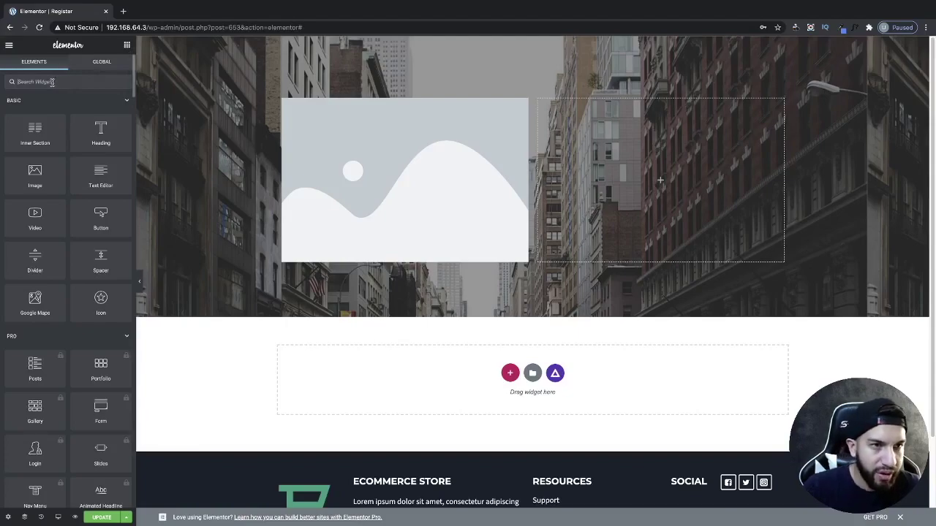
{"action": "type", "text": "re"}
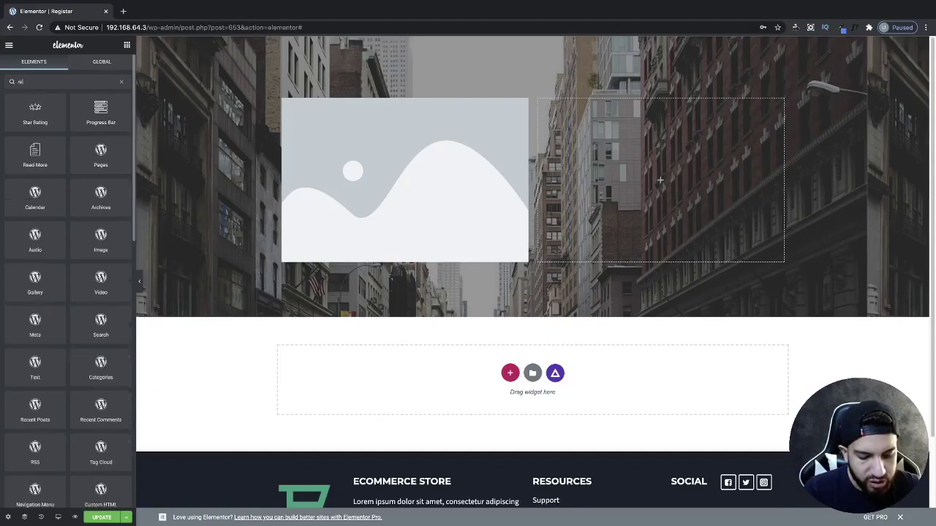
{"action": "type", "text": "gis"}
{"action": "key", "text": "BackSpace"}
{"action": "key", "text": "BackSpace"}
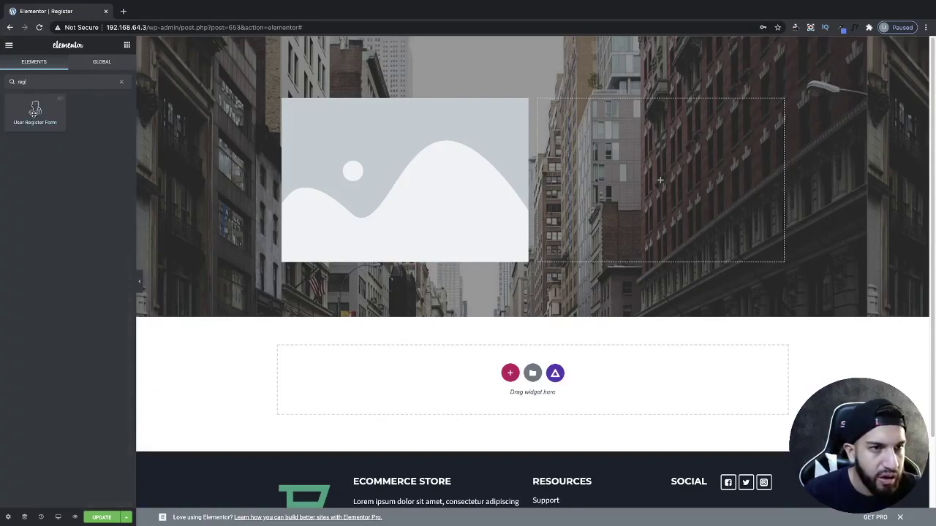
{"action": "left_click_drag", "start_coordinate": [35, 114], "coordinate": [637, 180]}
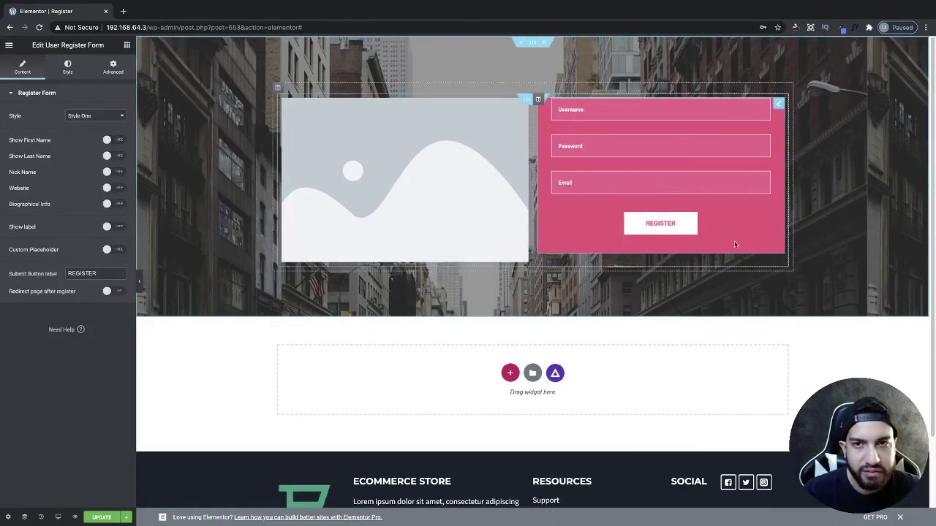
Step: Give the outer column holding the image and register form a classic white #FFFFFF background
{"action": "left_click", "coordinate": [278, 90]}
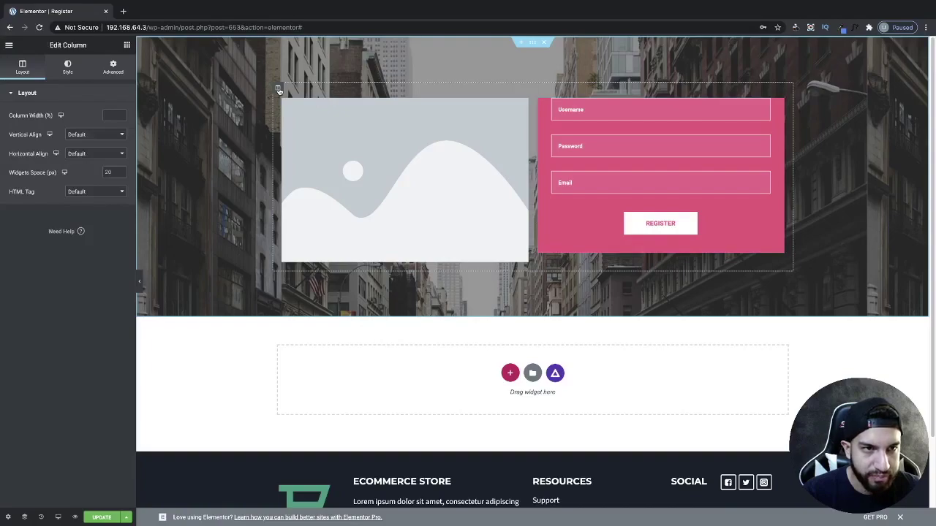
{"action": "left_click", "coordinate": [64, 67]}
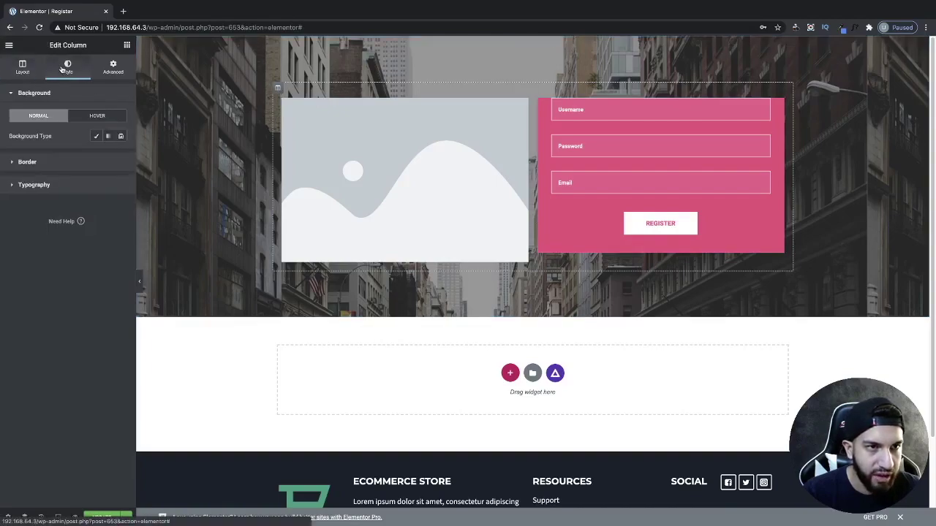
{"action": "left_click", "coordinate": [94, 138]}
{"action": "left_click", "coordinate": [108, 155]}
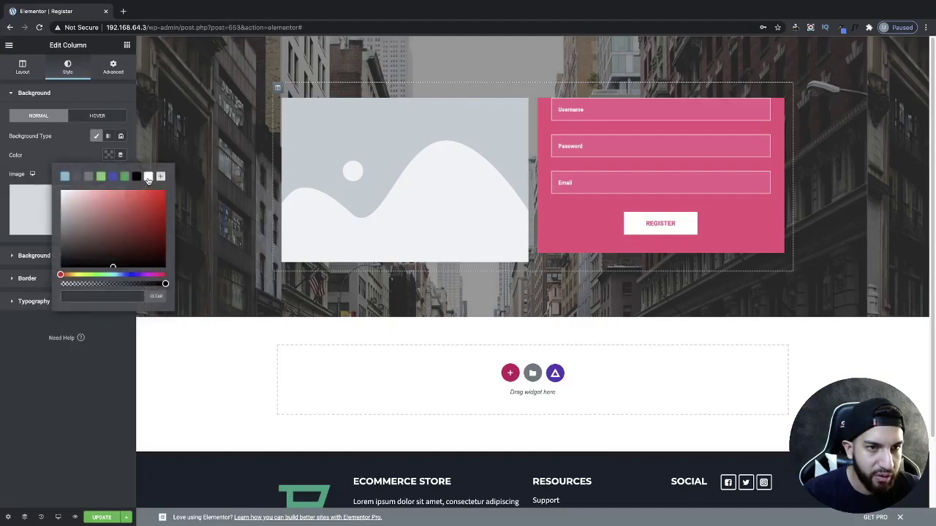
{"action": "left_click", "coordinate": [148, 177]}
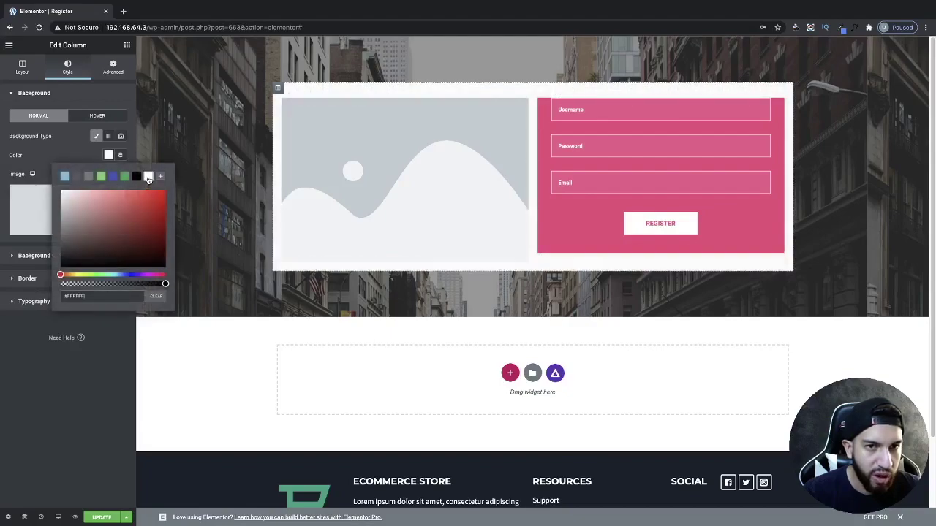
{"action": "left_click", "coordinate": [59, 149]}
Step: Set the white column's border radius to 10 px on all four corners
{"action": "left_click", "coordinate": [82, 278]}
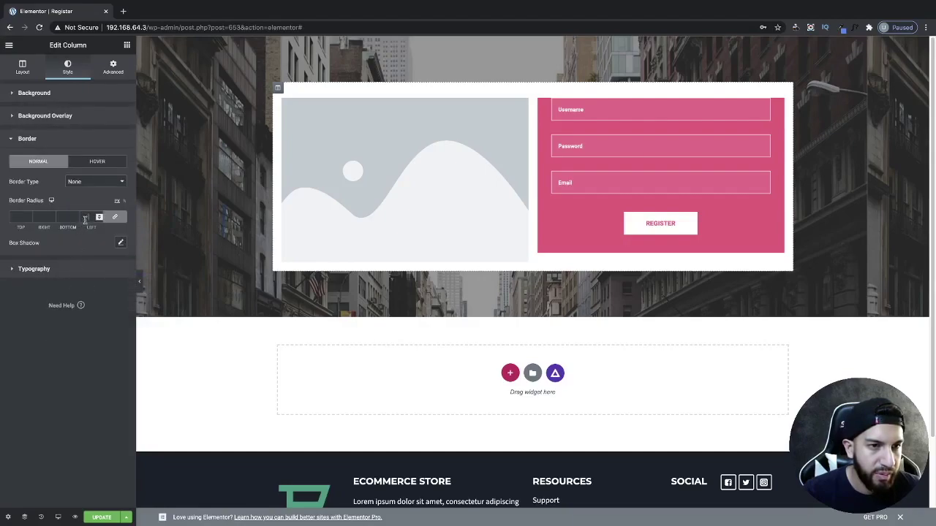
{"action": "type", "text": "00"}
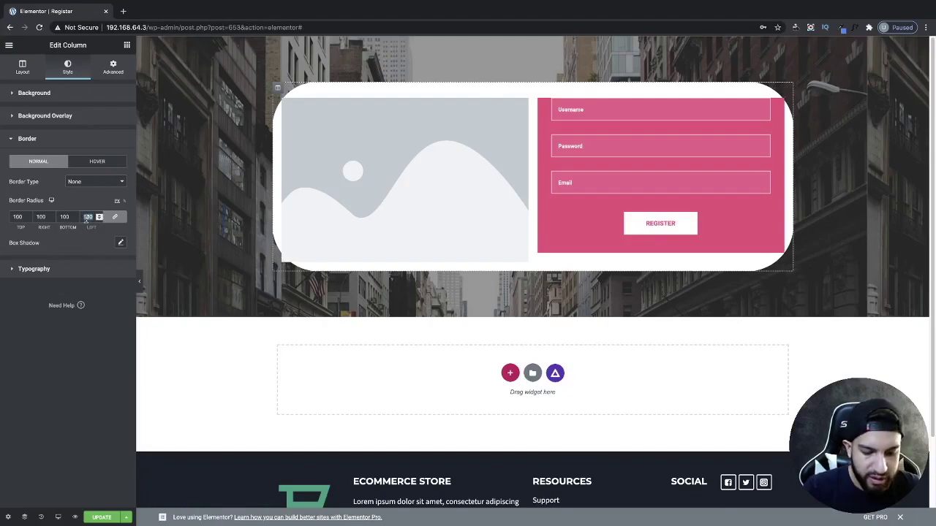
{"action": "key", "text": "BackSpace"}
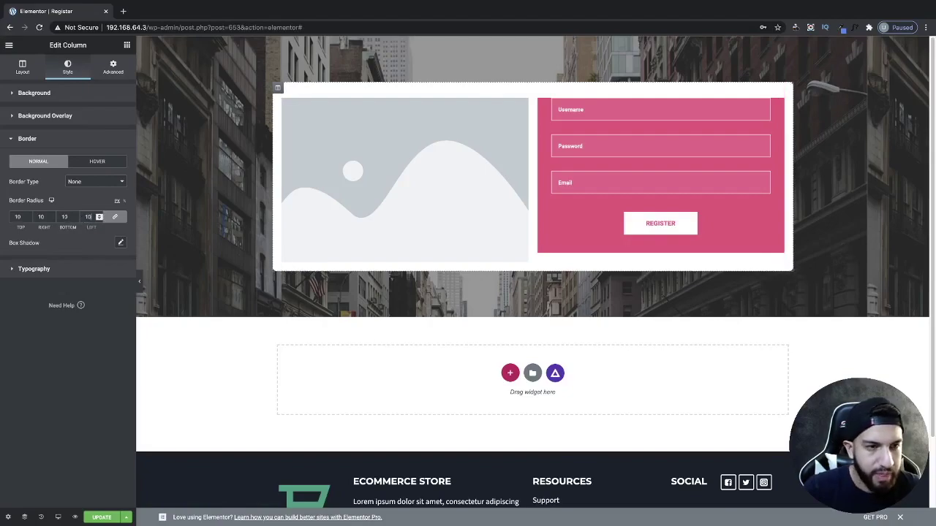
Step: Add a box shadow to the white column in the colour rgba(0, 0, 0, 0.44)
{"action": "left_click", "coordinate": [120, 244]}
{"action": "left_click", "coordinate": [114, 269]}
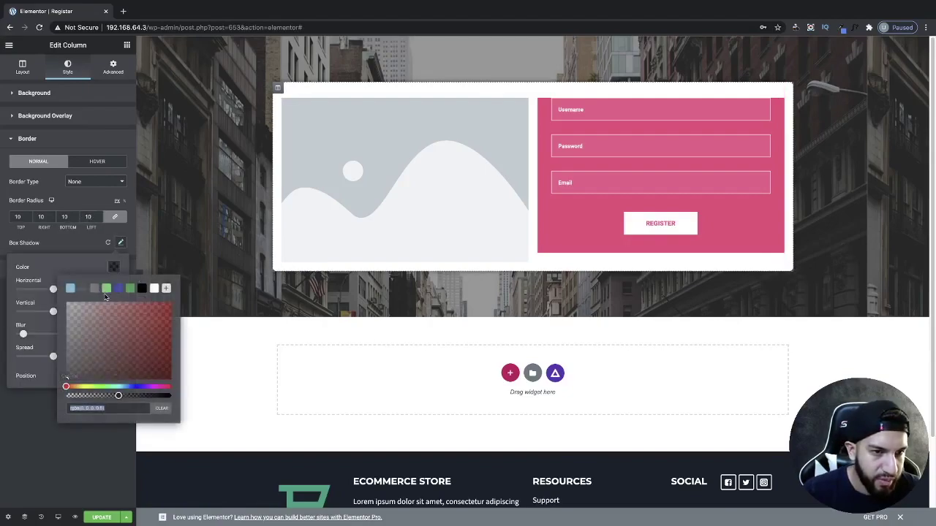
{"action": "left_click", "coordinate": [115, 395]}
{"action": "left_click_drag", "start_coordinate": [114, 396], "coordinate": [112, 395]}
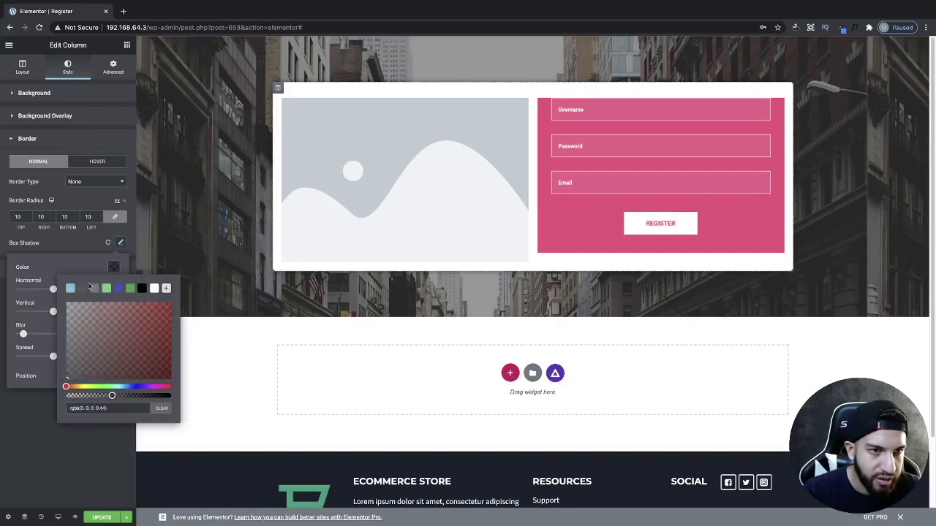
{"action": "left_click", "coordinate": [85, 242]}
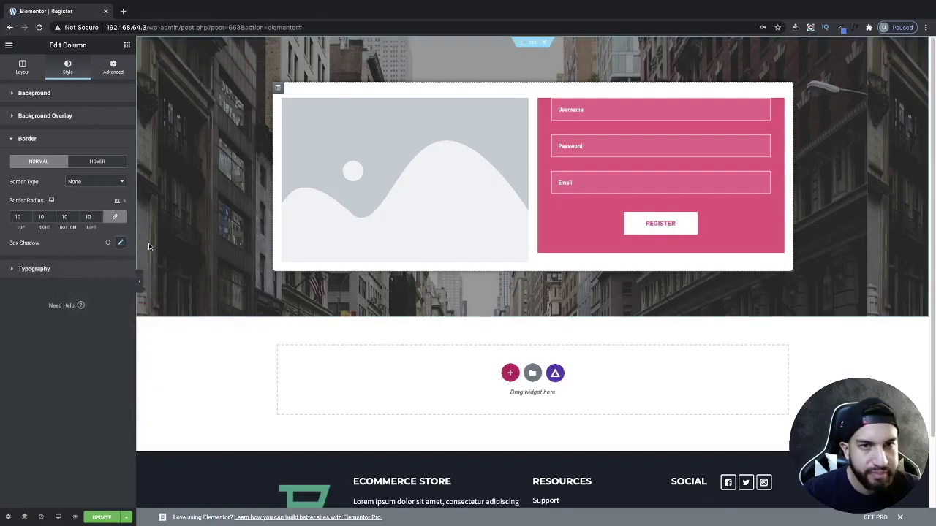
Step: Unlink the white column's padding values and set 50 px at top and bottom with 0 at right and left
{"action": "left_click", "coordinate": [113, 69]}
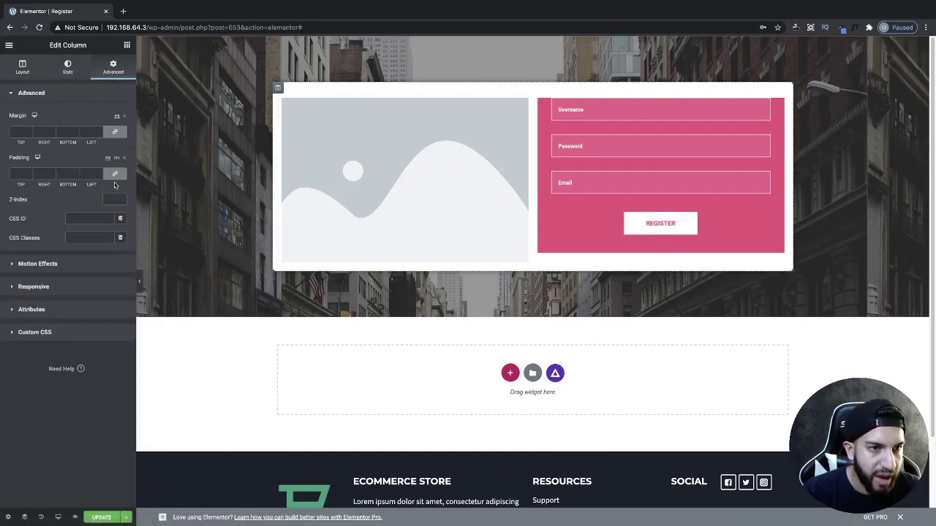
{"action": "left_click", "coordinate": [116, 175]}
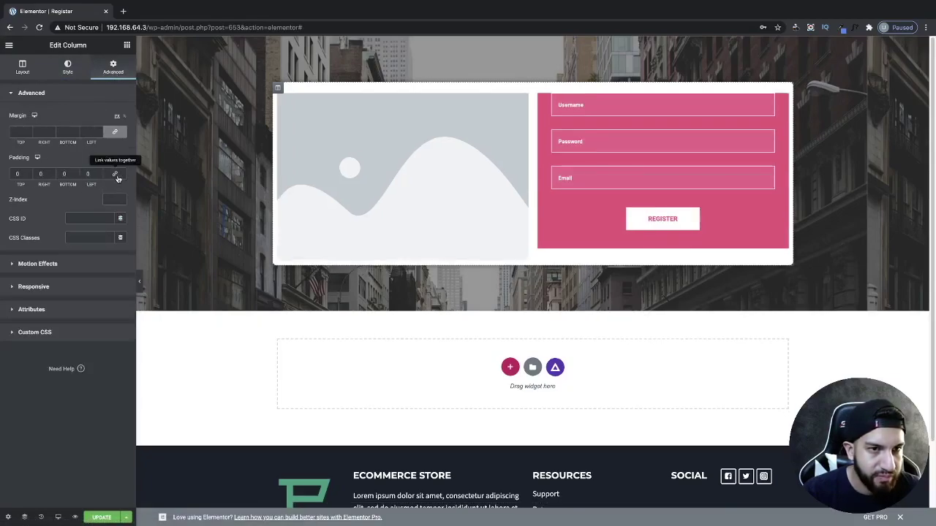
{"action": "left_click", "coordinate": [18, 174]}
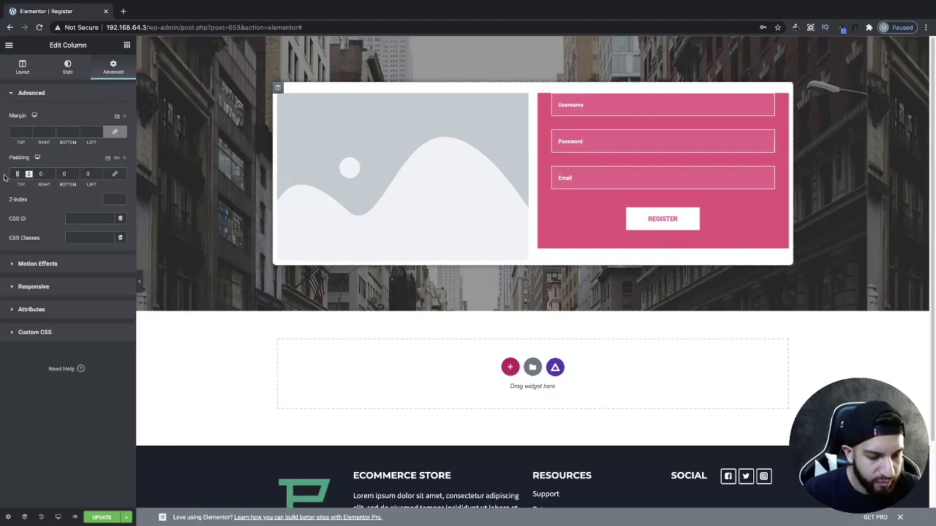
{"action": "type", "text": "100"}
{"action": "type", "text": "0"}
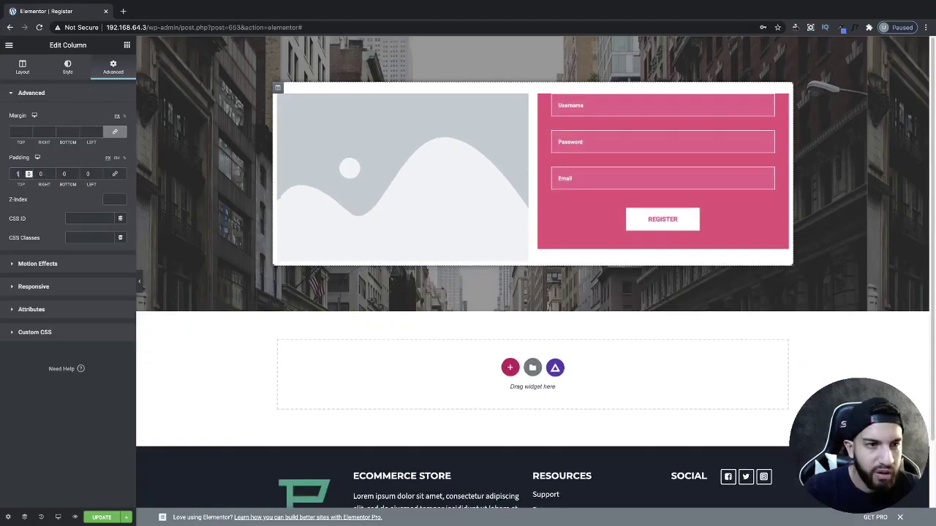
{"action": "type", "text": "50"}
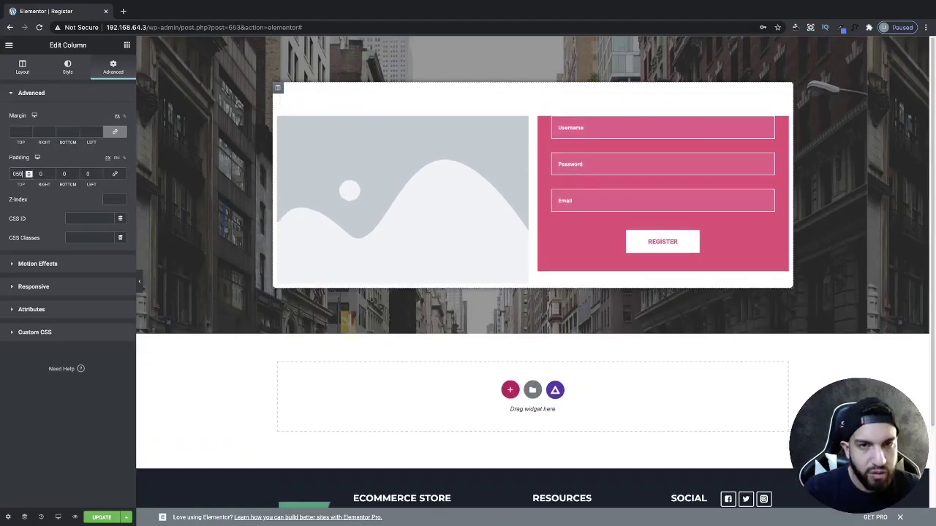
{"action": "left_click", "coordinate": [59, 174]}
{"action": "type", "text": "50"}
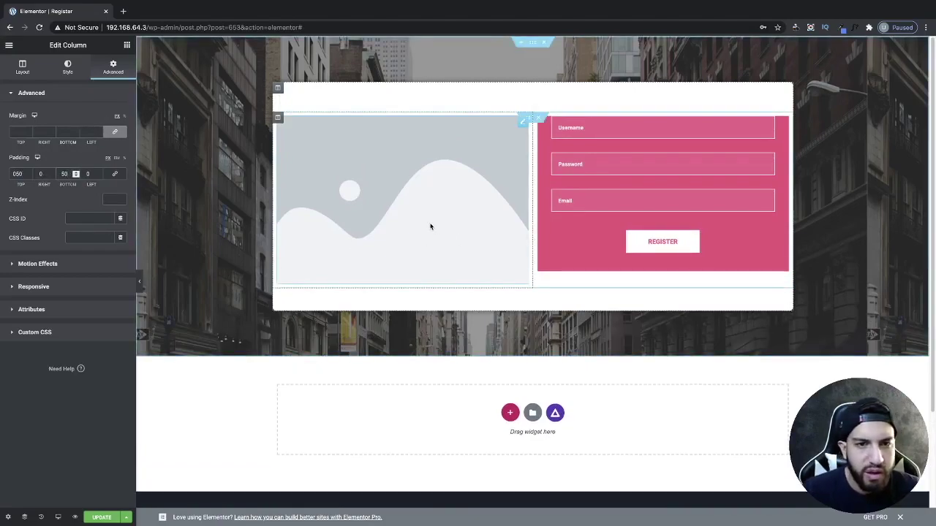
Step: Replace the placeholder in the Image widget with undraw_social_distancing_2g0u.png from the media library
{"action": "left_click", "coordinate": [404, 209]}
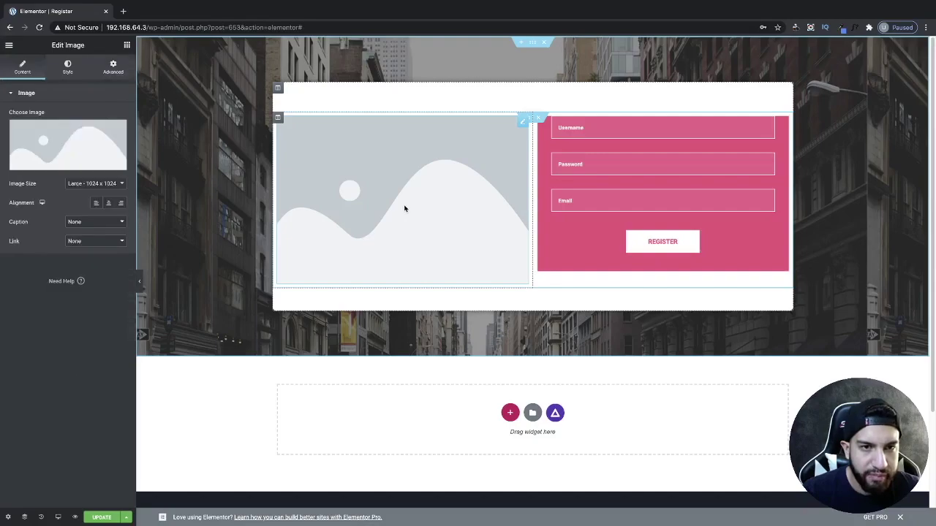
{"action": "left_click", "coordinate": [53, 146]}
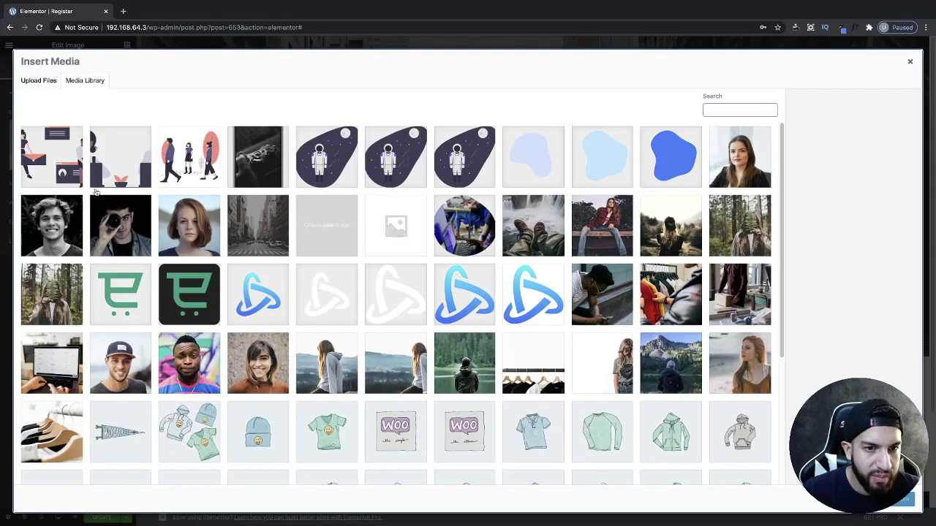
{"action": "left_click", "coordinate": [195, 162]}
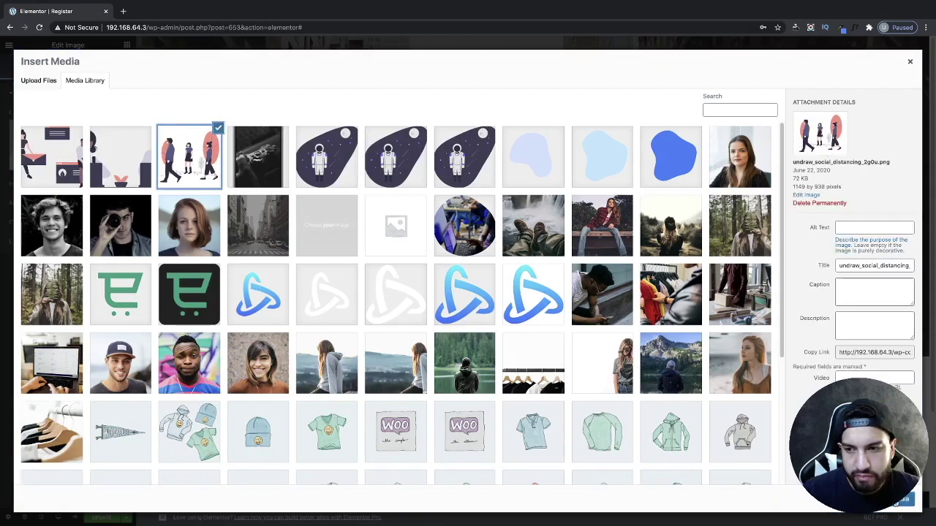
{"action": "left_click", "coordinate": [899, 501]}
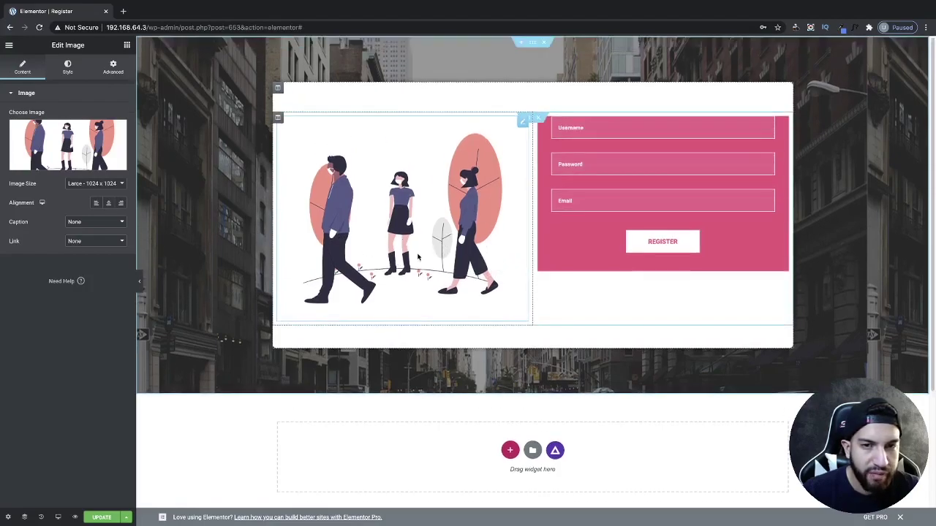
Step: Open the bookmarked unDraw illustrations page in a new browser tab and look through its illustrations
{"action": "left_click", "coordinate": [123, 11]}
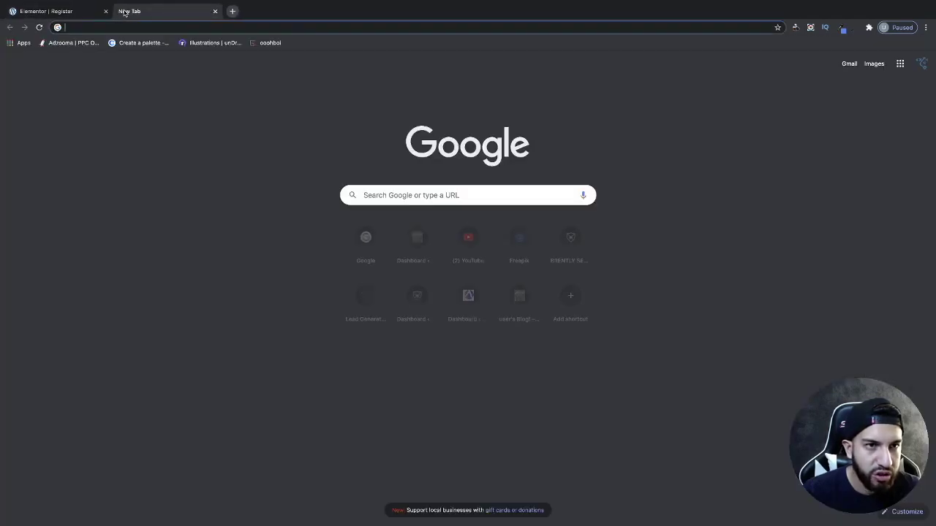
{"action": "left_click", "coordinate": [209, 42]}
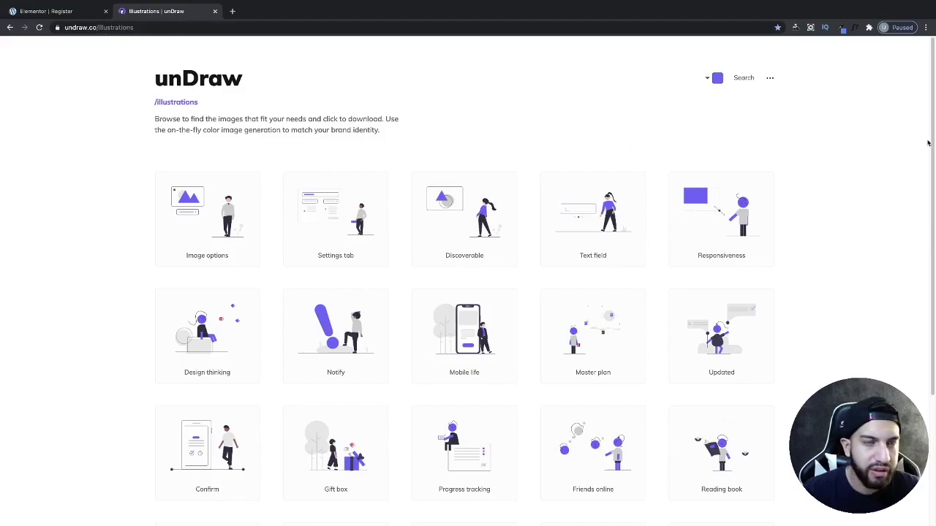
{"action": "scroll", "coordinate": [639, 300], "scroll_direction": "down", "scroll_amount": 2}
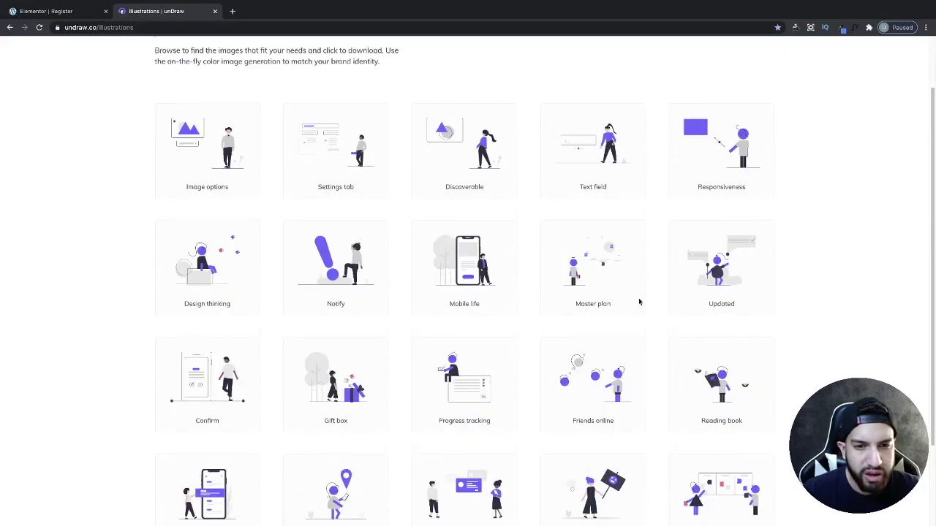
{"action": "scroll", "coordinate": [641, 296], "scroll_direction": "up", "scroll_amount": 2}
Step: Try the preset accent colours on unDraw, pick #536DFE, and browse the recoloured illustrations
{"action": "left_click", "coordinate": [718, 78]}
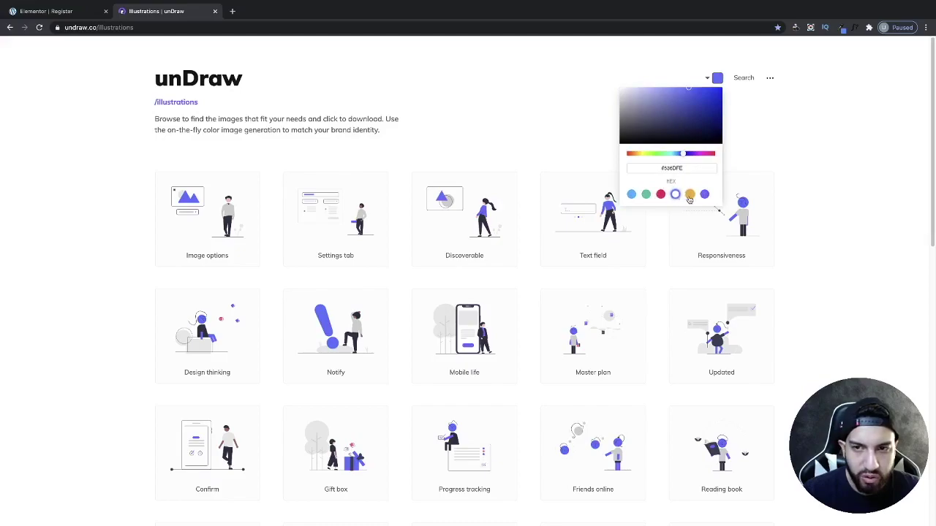
{"action": "left_click", "coordinate": [689, 195]}
{"action": "left_click", "coordinate": [675, 195]}
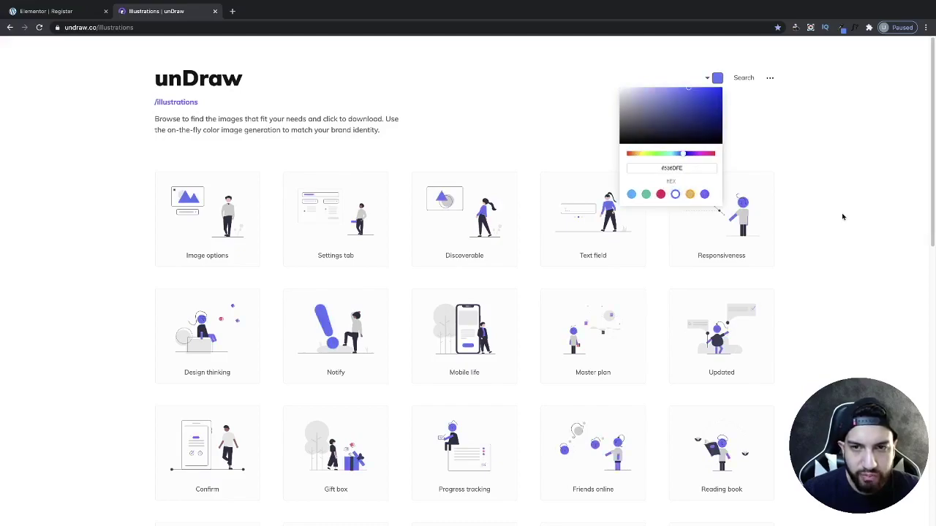
{"action": "scroll", "coordinate": [348, 254], "scroll_direction": "down", "scroll_amount": 1}
{"action": "scroll", "coordinate": [380, 259], "scroll_direction": "down", "scroll_amount": 1}
{"action": "scroll", "coordinate": [365, 241], "scroll_direction": "up", "scroll_amount": 2}
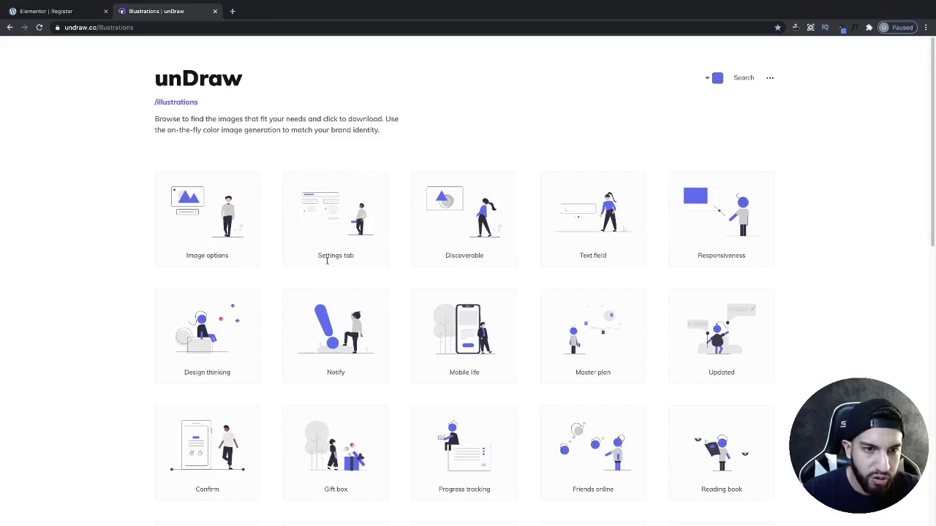
{"action": "scroll", "coordinate": [322, 219], "scroll_direction": "down", "scroll_amount": 1}
{"action": "scroll", "coordinate": [643, 344], "scroll_direction": "down", "scroll_amount": 2}
{"action": "scroll", "coordinate": [366, 219], "scroll_direction": "up", "scroll_amount": 3}
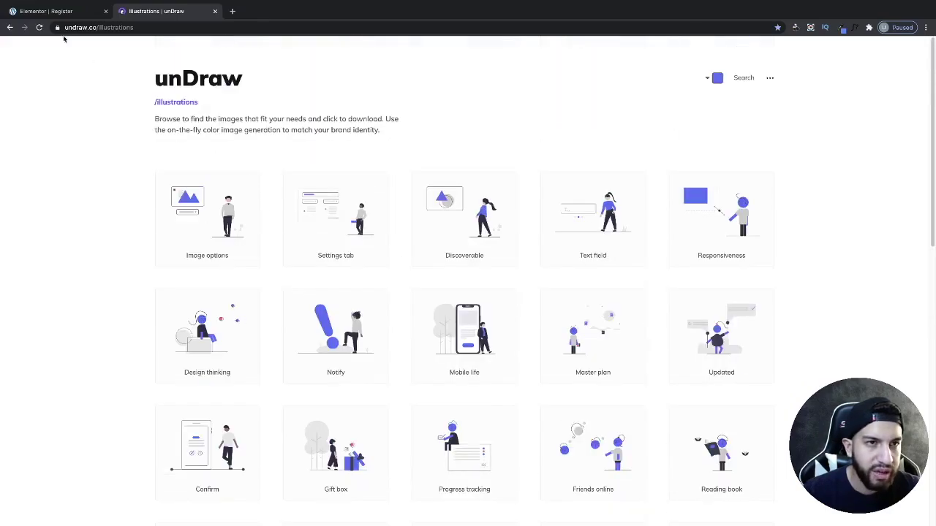
Step: Return to the Elementor page and set the white column's left and right padding to 20 px
{"action": "left_click", "coordinate": [66, 20]}
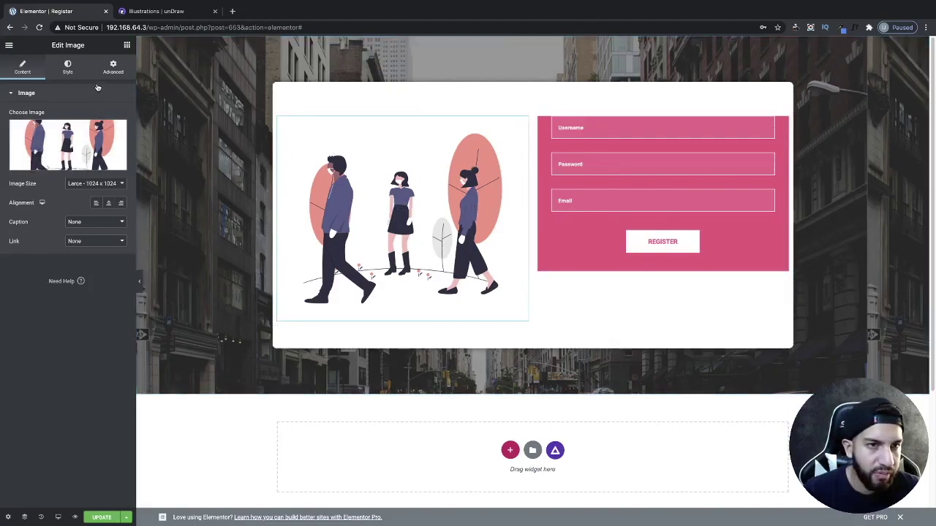
{"action": "left_click", "coordinate": [277, 88]}
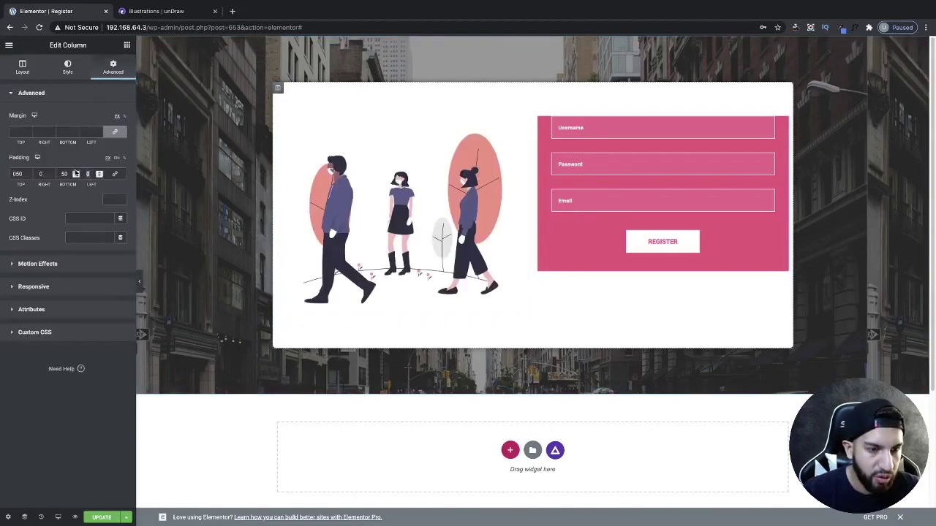
{"action": "type", "text": "23"}
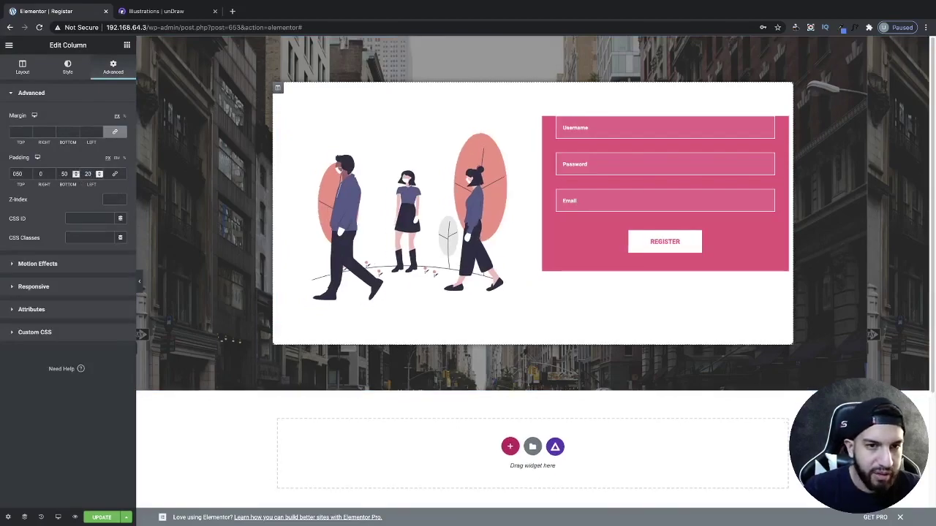
{"action": "left_click", "coordinate": [40, 174]}
{"action": "type", "text": "2"}
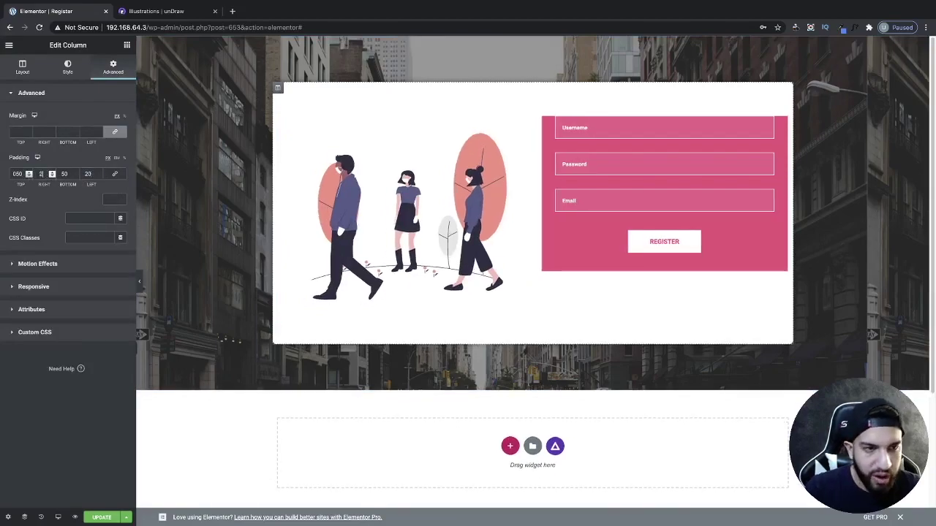
{"action": "type", "text": "0"}
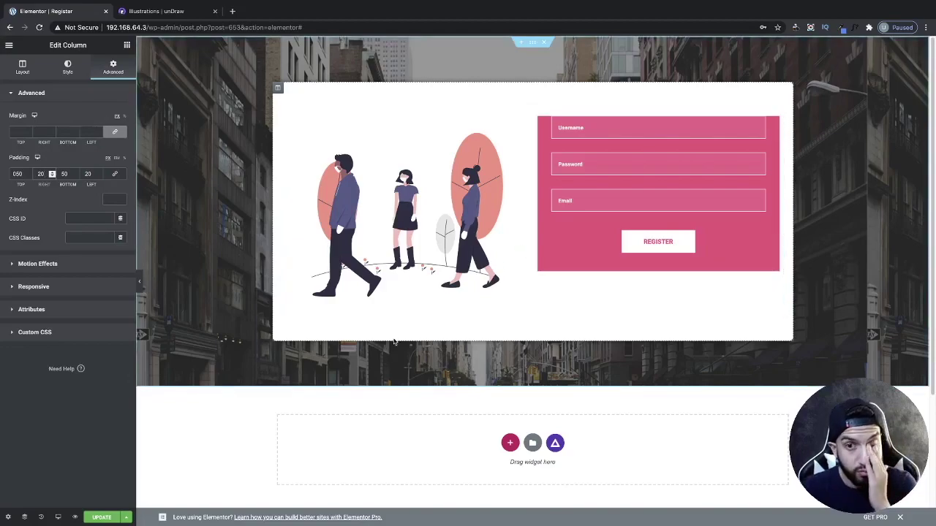
Step: Update the Register page and open its preview in a new browser tab
{"action": "left_click", "coordinate": [93, 520]}
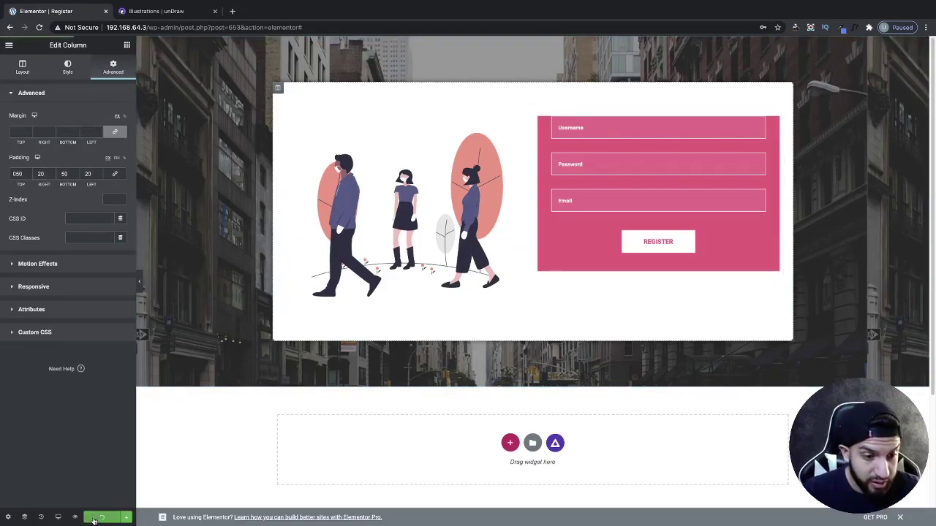
{"action": "left_click", "coordinate": [75, 518]}
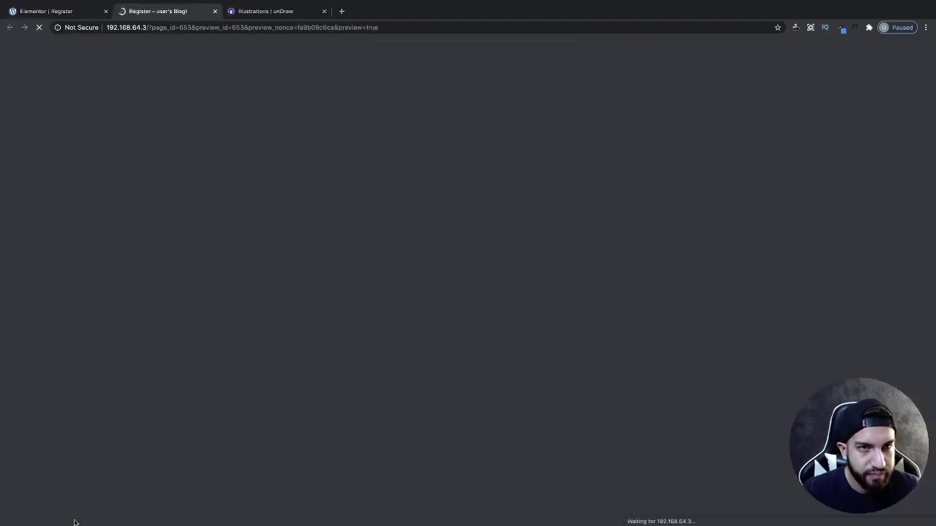
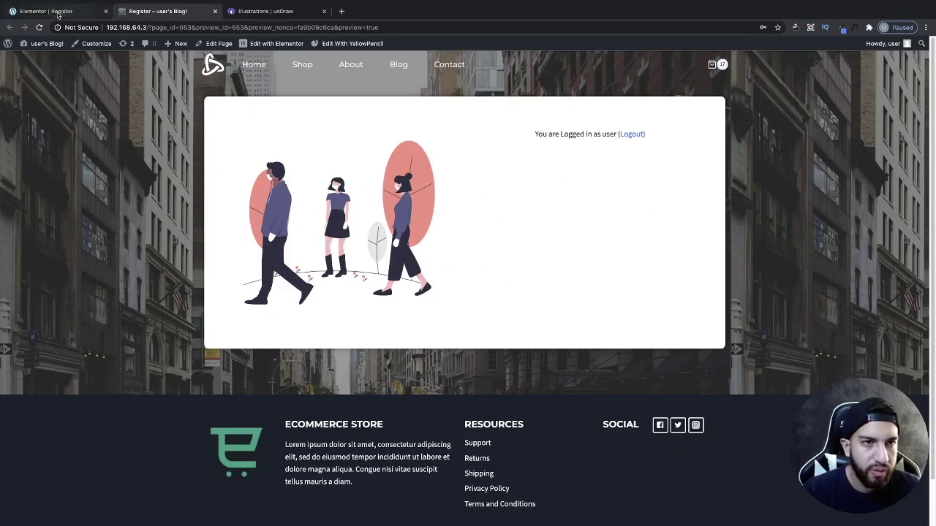
{"action": "left_click", "coordinate": [153, 27]}
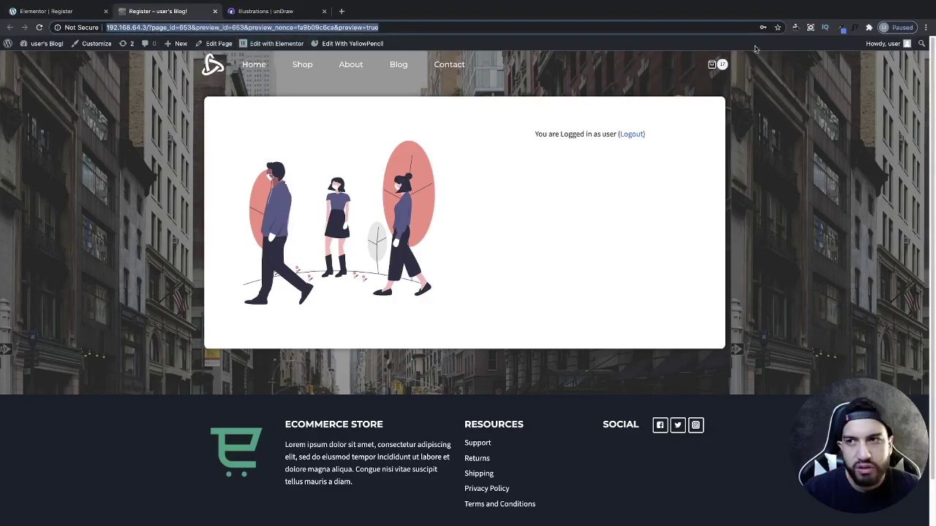
{"action": "left_click", "coordinate": [80, 11]}
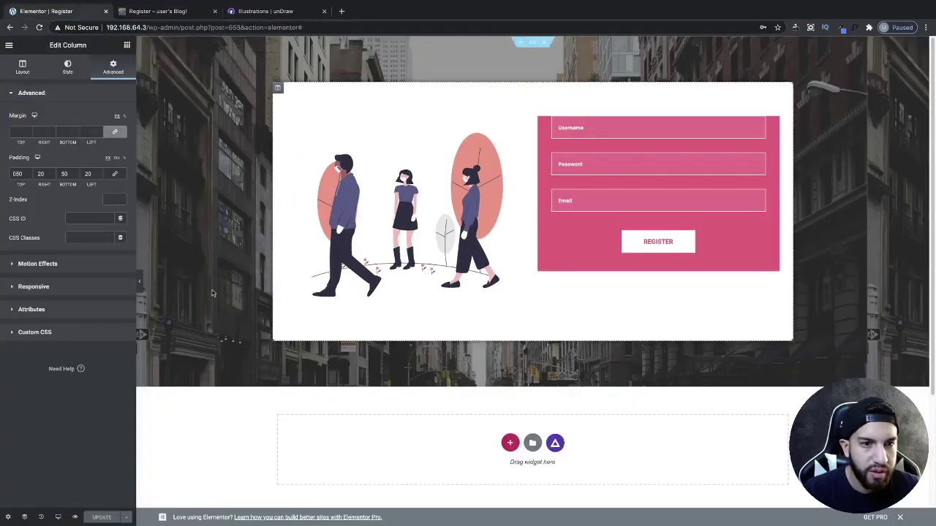
{"action": "left_click", "coordinate": [167, 11]}
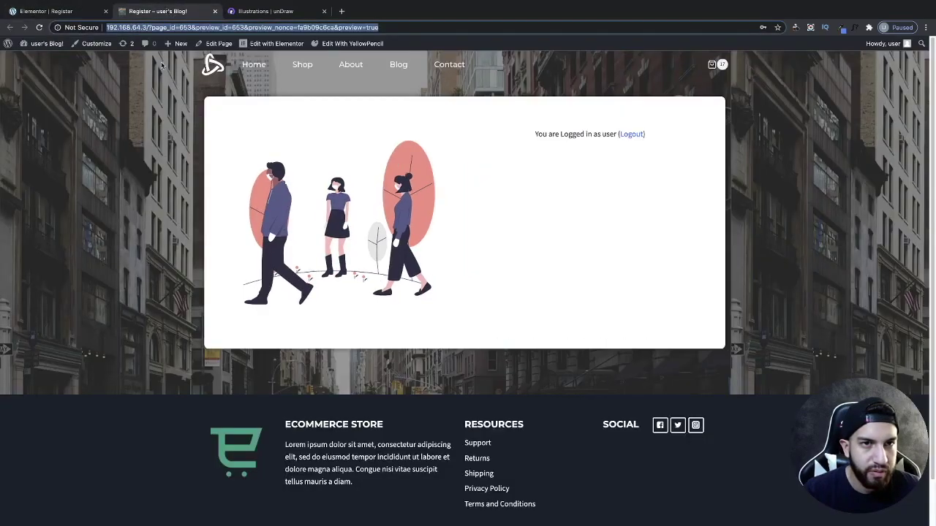
{"action": "left_click", "coordinate": [76, 13]}
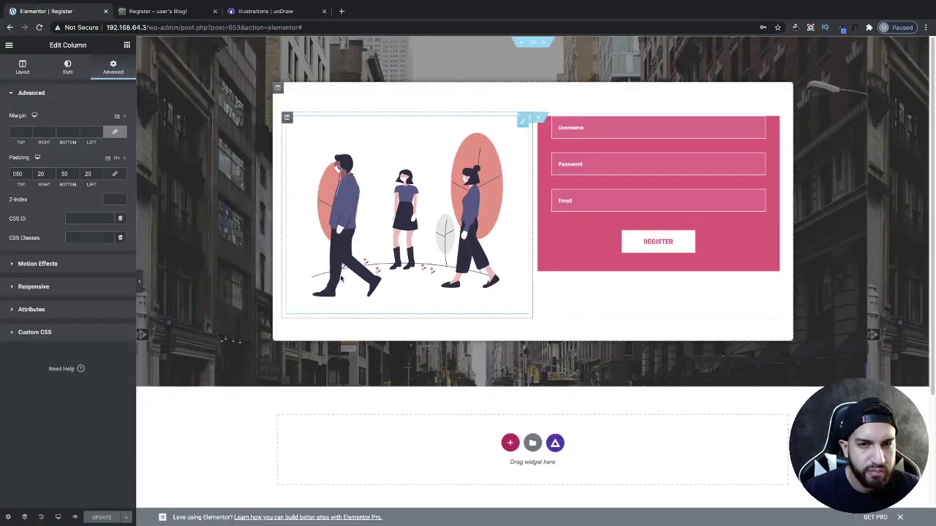
Step: Open the Register page's WordPress editor in a new browser tab and view the live page through its permalink
{"action": "left_click", "coordinate": [9, 45]}
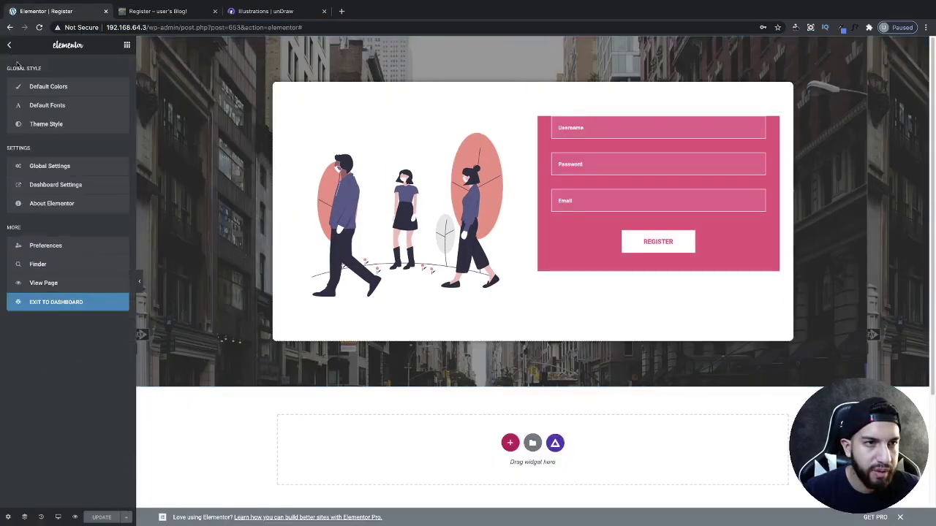
{"action": "middle_click", "coordinate": [73, 301]}
{"action": "left_click", "coordinate": [206, 14]}
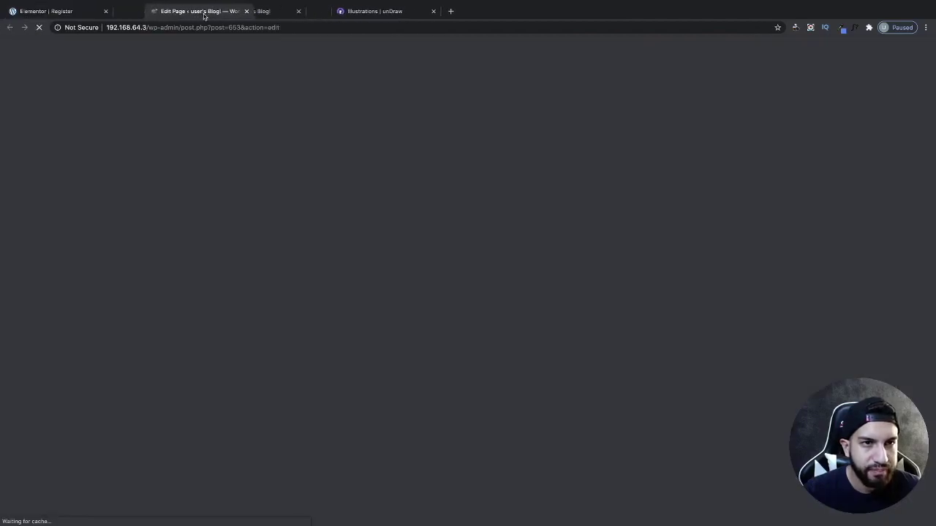
{"action": "left_click", "coordinate": [285, 11]}
{"action": "left_click", "coordinate": [183, 13]}
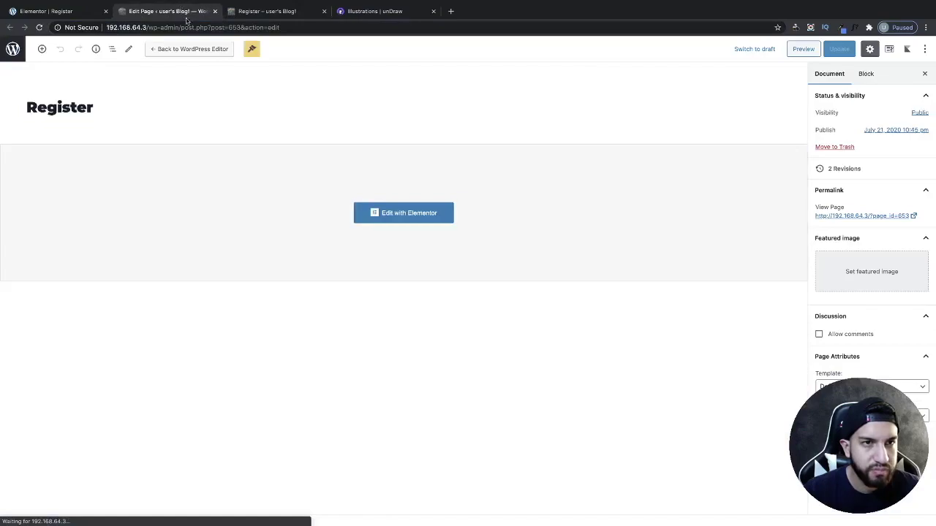
{"action": "left_click", "coordinate": [75, 115]}
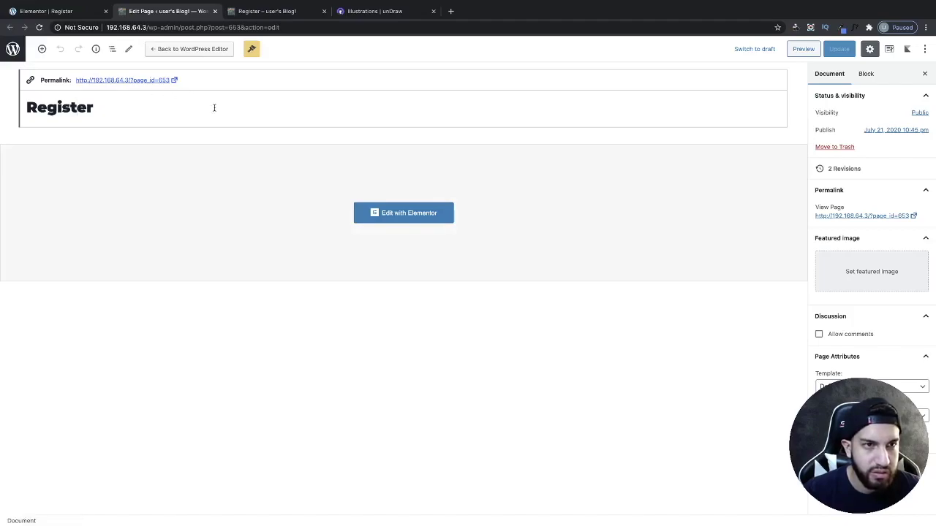
{"action": "left_click", "coordinate": [177, 82]}
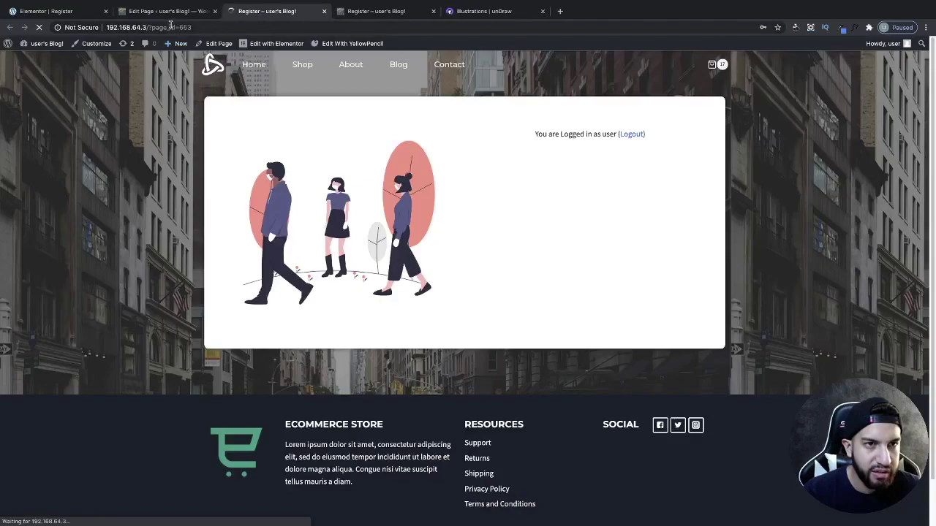
Step: Copy the live Register page's address and open it in a new incognito window to view the form while logged out
{"action": "left_click", "coordinate": [173, 27]}
{"action": "key", "text": "ctrl+c"}
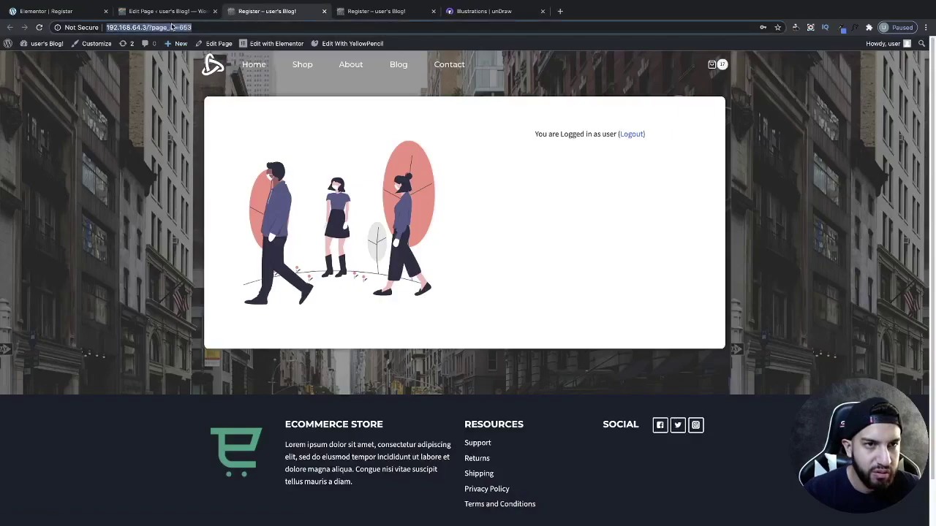
{"action": "left_click", "coordinate": [925, 30]}
{"action": "left_click", "coordinate": [833, 67]}
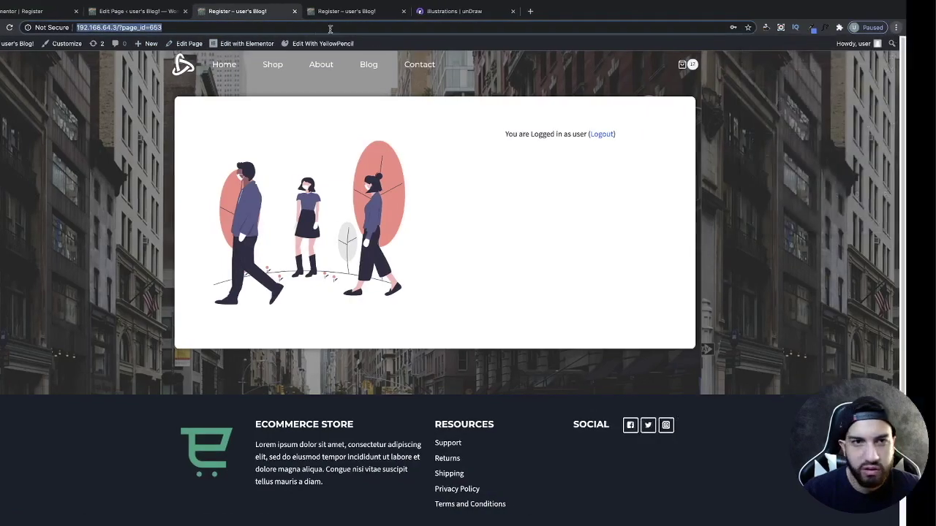
{"action": "key", "text": "ctrl+v"}
{"action": "key", "text": "Return"}
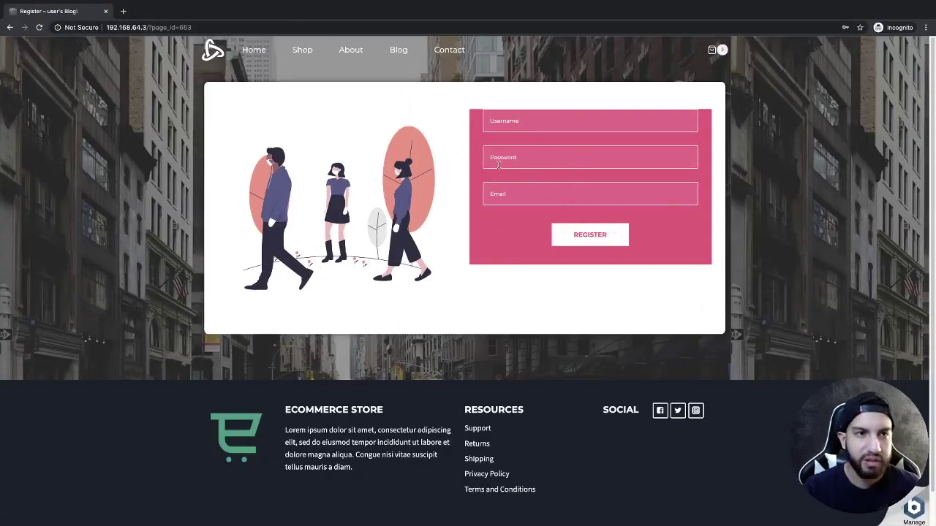
Step: Return to the regular browser window, close the WordPress page editor tab, and go back to the Elementor editor
{"action": "key", "text": "ctrl+Left"}
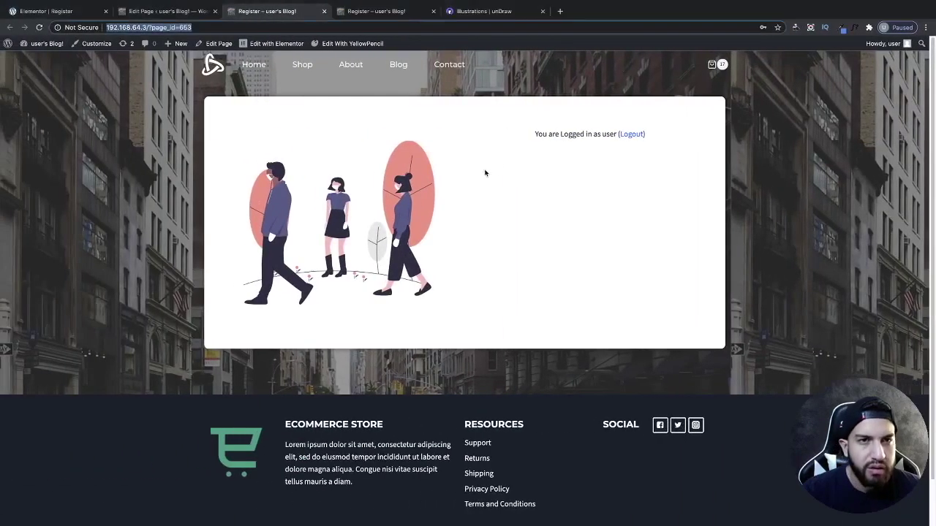
{"action": "left_click", "coordinate": [149, 10]}
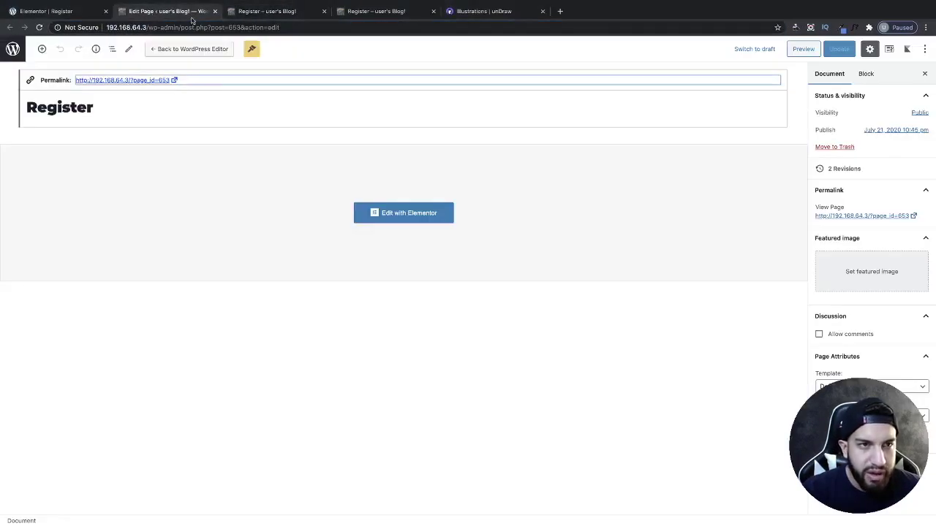
{"action": "left_click", "coordinate": [215, 10]}
{"action": "left_click", "coordinate": [241, 13]}
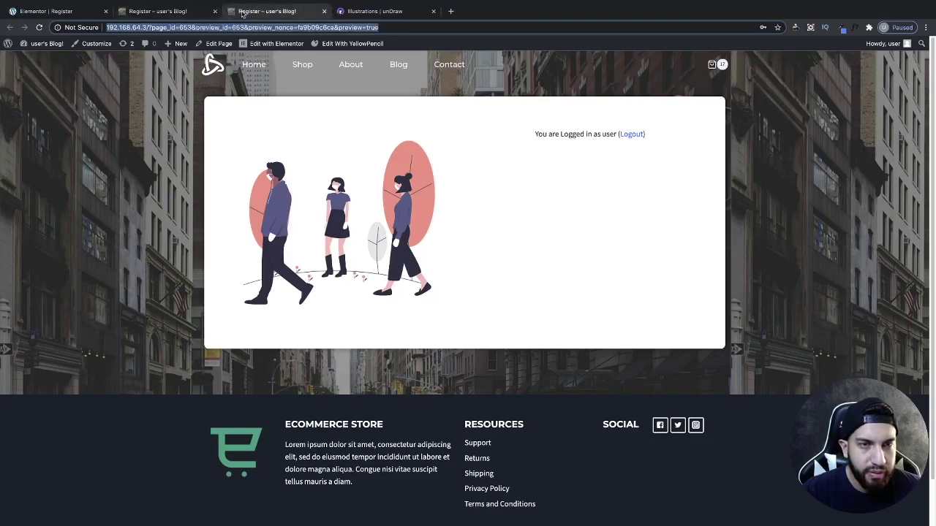
{"action": "left_click", "coordinate": [171, 11]}
{"action": "left_click", "coordinate": [82, 11]}
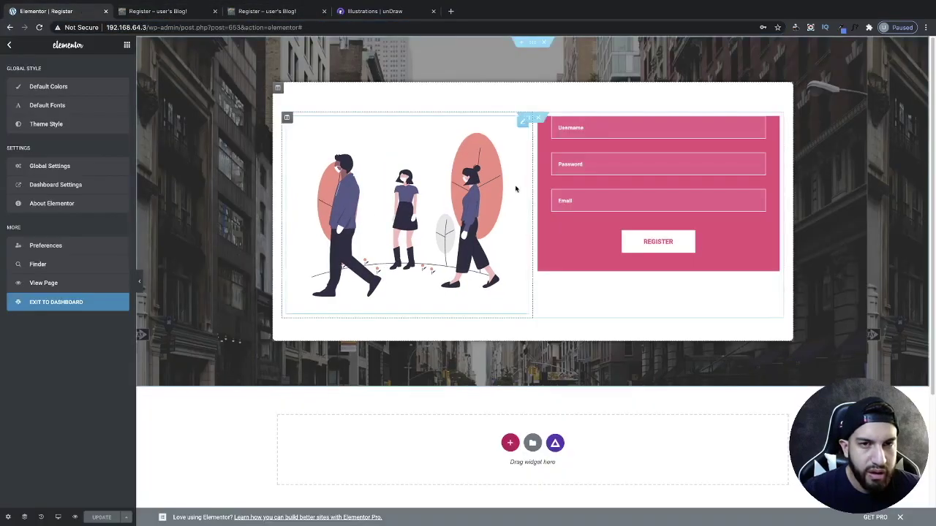
Step: Set the outer section's top padding to 200 px and bottom padding to 150 px, and update the page
{"action": "left_click", "coordinate": [533, 44]}
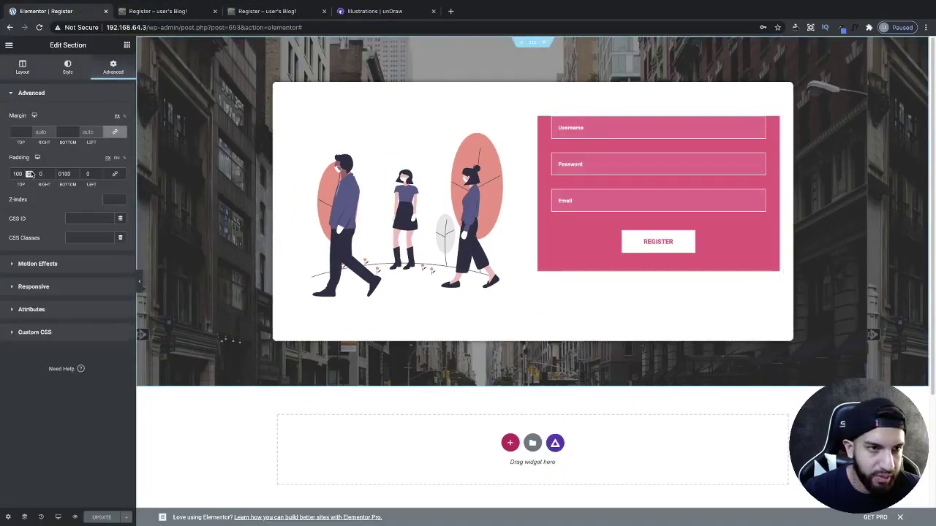
{"action": "type", "text": "100"}
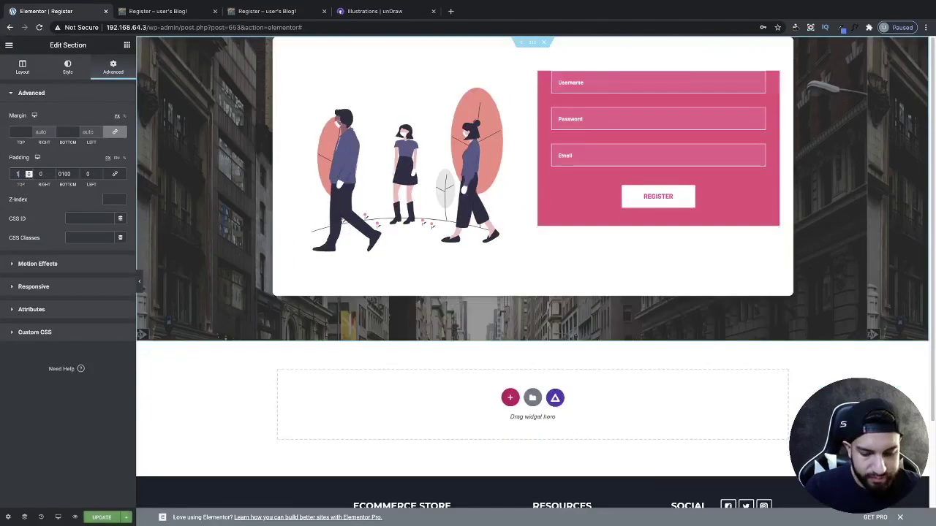
{"action": "type", "text": "200"}
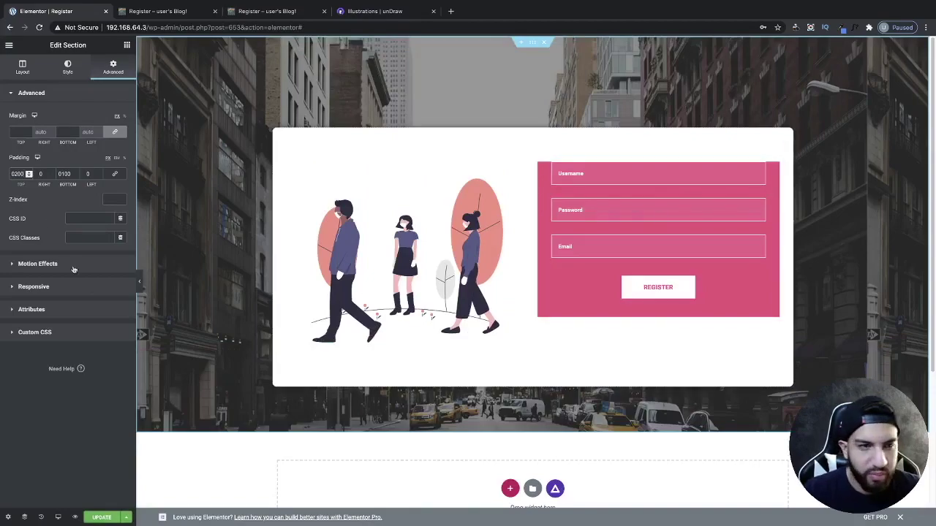
{"action": "left_click_drag", "start_coordinate": [72, 174], "coordinate": [52, 175]}
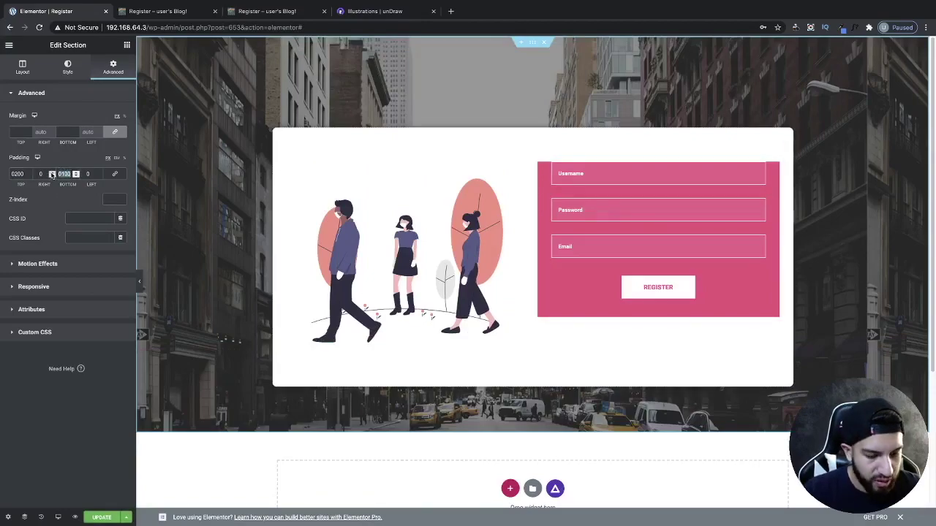
{"action": "type", "text": "15"}
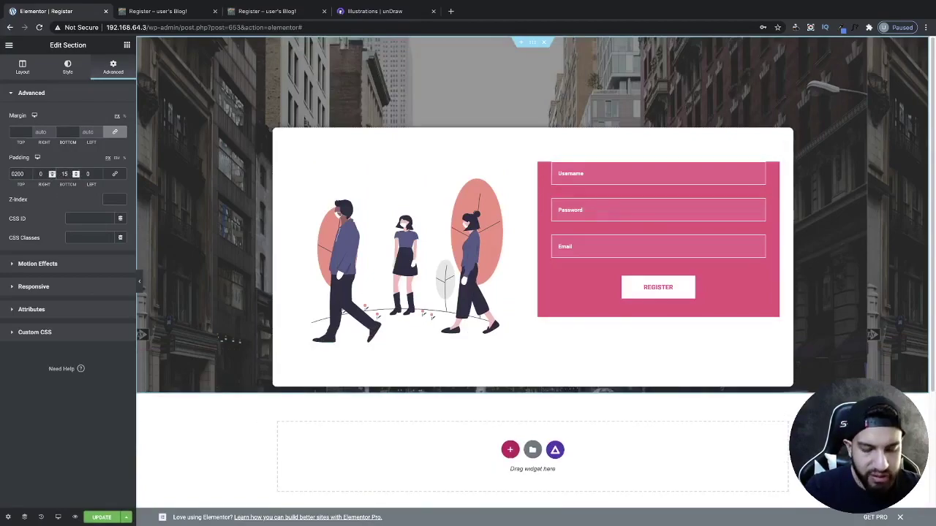
{"action": "type", "text": "0"}
{"action": "left_click", "coordinate": [102, 517]}
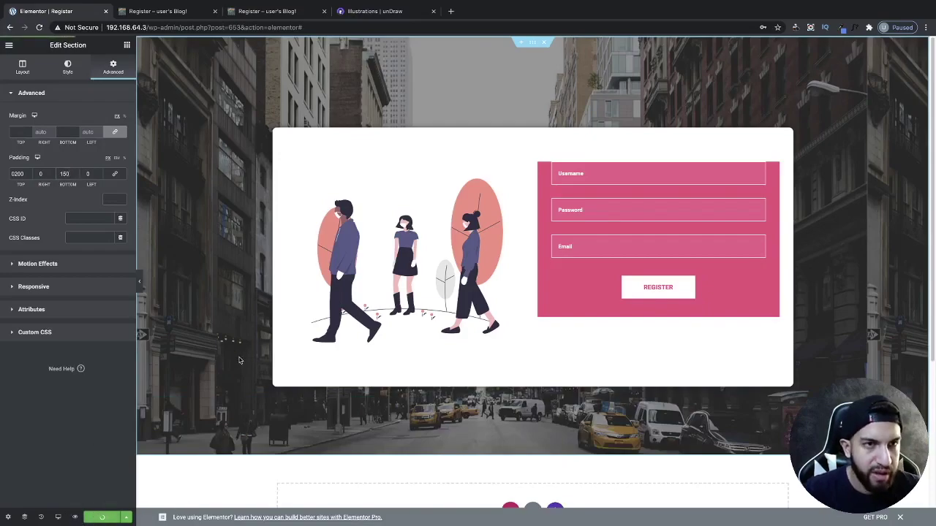
Step: Reload the Register page in the incognito window to check the section's spacing, and return to the Elementor editor
{"action": "key", "text": "ctrl+Right"}
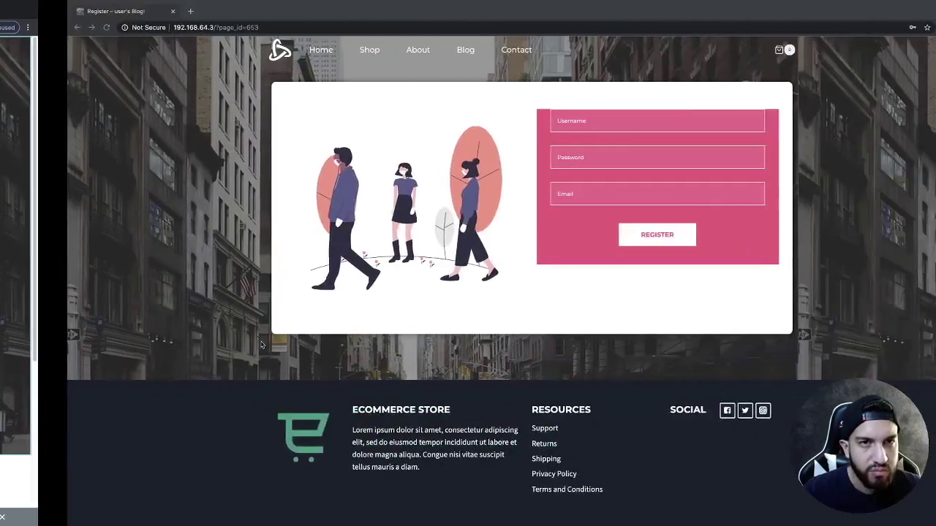
{"action": "left_click", "coordinate": [169, 27]}
{"action": "key", "text": "Return"}
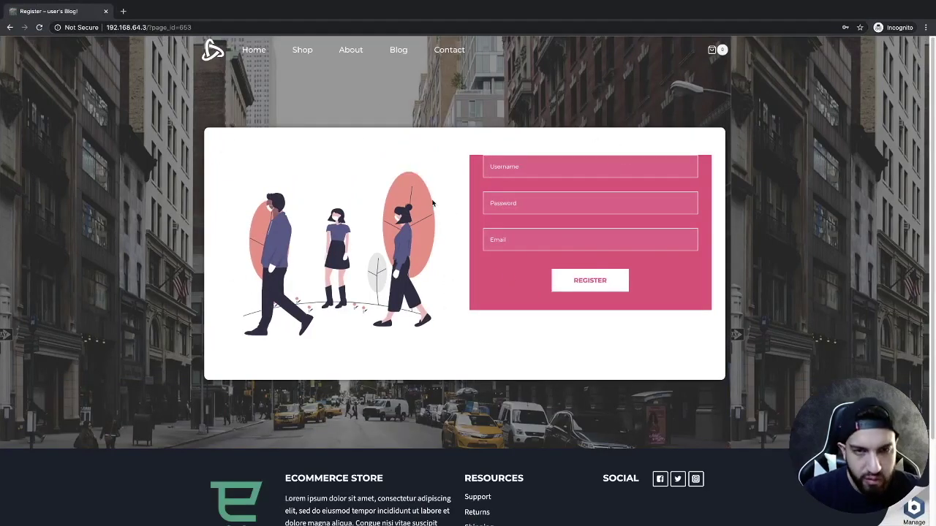
{"action": "key", "text": "ctrl+Left"}
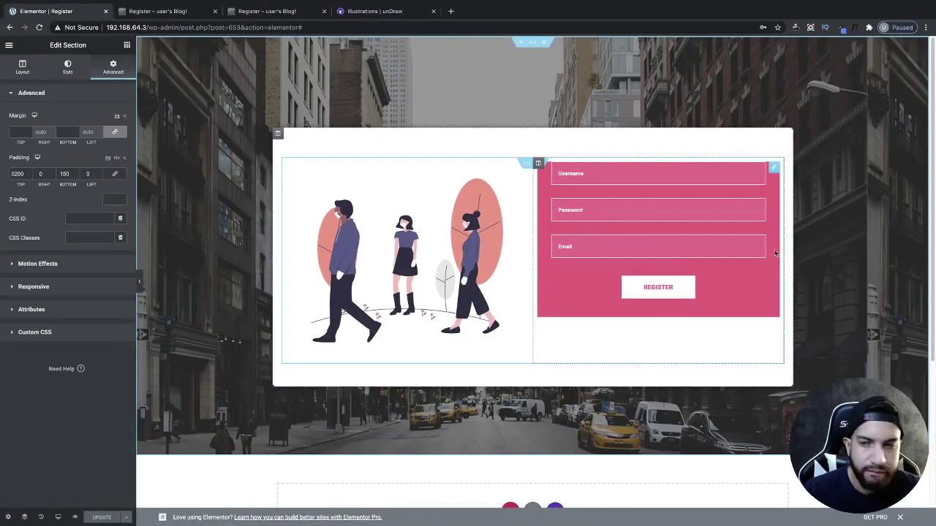
Step: Open the User Register Form widget's settings, try Style Three and Style Four, and settle on Style Two
{"action": "left_click", "coordinate": [774, 169]}
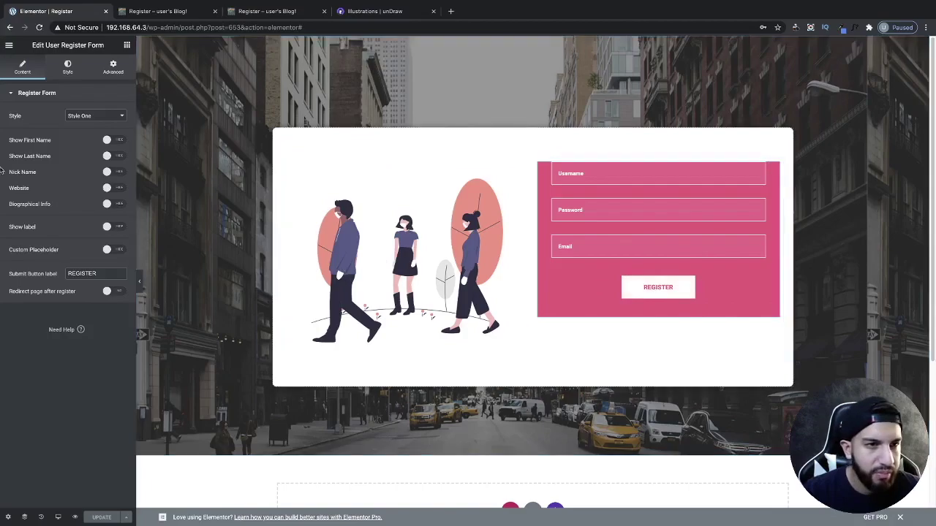
{"action": "left_click", "coordinate": [89, 118]}
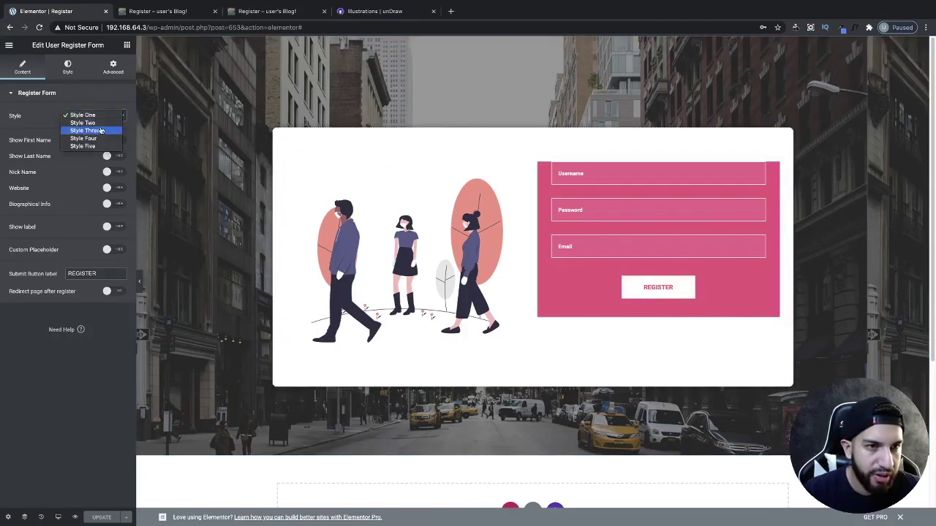
{"action": "left_click", "coordinate": [83, 123]}
{"action": "left_click", "coordinate": [92, 117]}
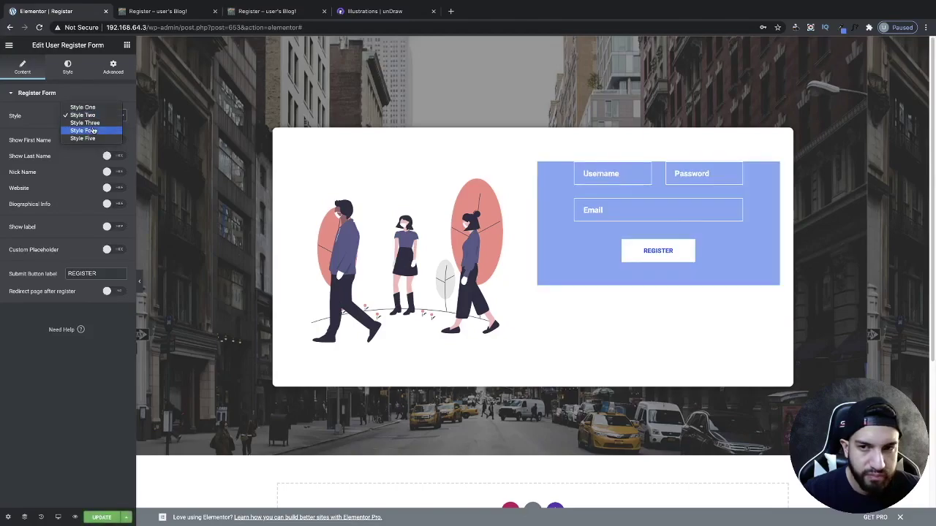
{"action": "left_click", "coordinate": [87, 123]}
{"action": "left_click", "coordinate": [96, 119]}
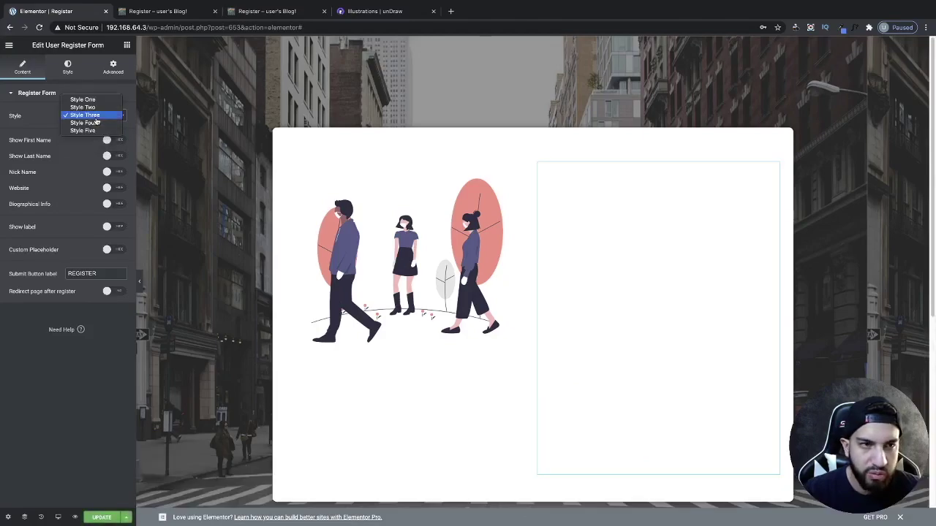
{"action": "left_click", "coordinate": [96, 122]}
{"action": "left_click", "coordinate": [95, 116]}
{"action": "left_click", "coordinate": [101, 117]}
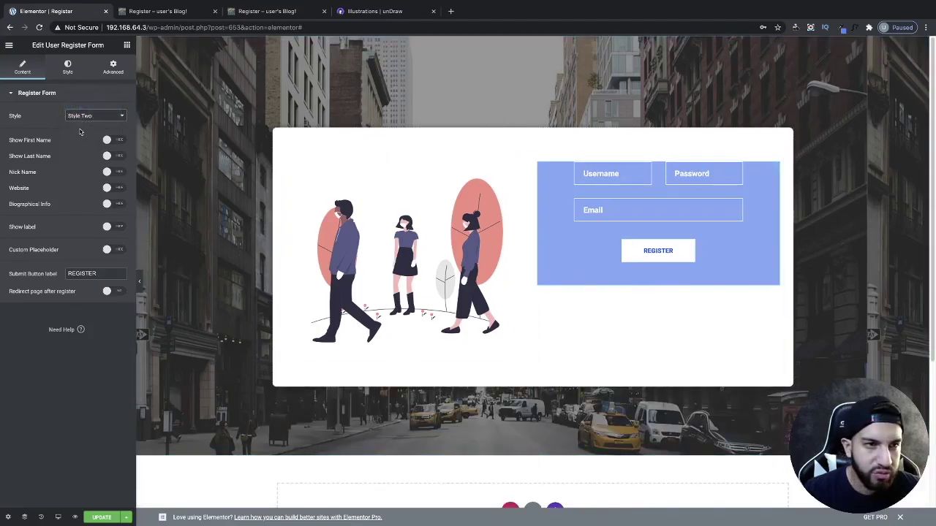
Step: Show the First Name and Last Name fields in the register form, and try Style Five and Style Three
{"action": "left_click", "coordinate": [107, 156]}
{"action": "left_click", "coordinate": [114, 140]}
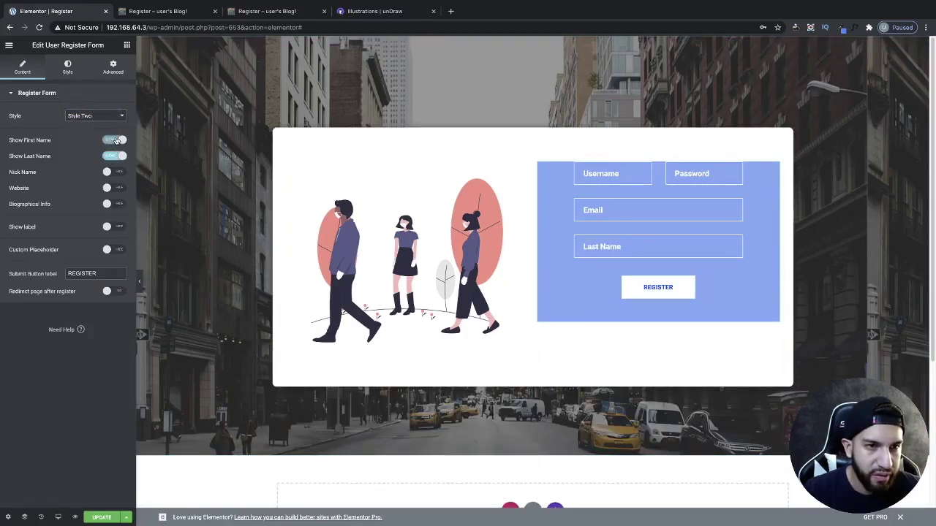
{"action": "left_click", "coordinate": [90, 118]}
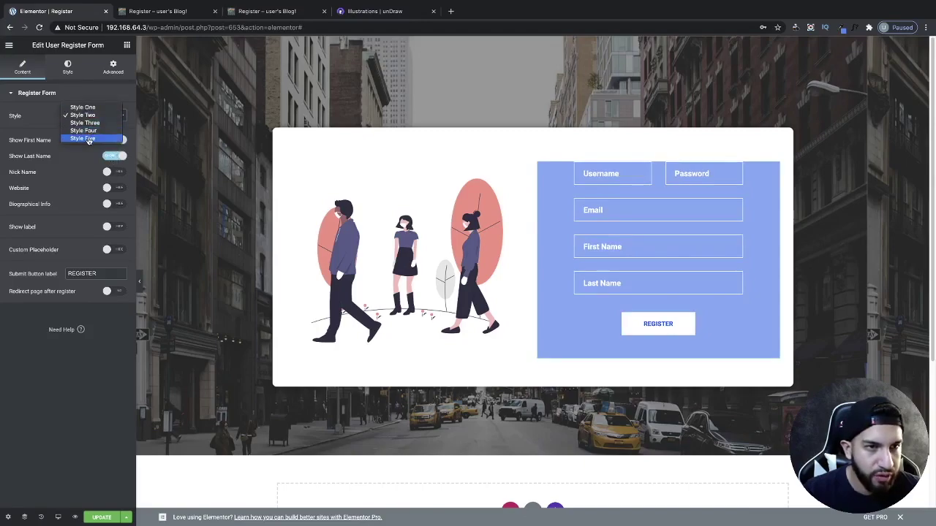
{"action": "left_click", "coordinate": [88, 139]}
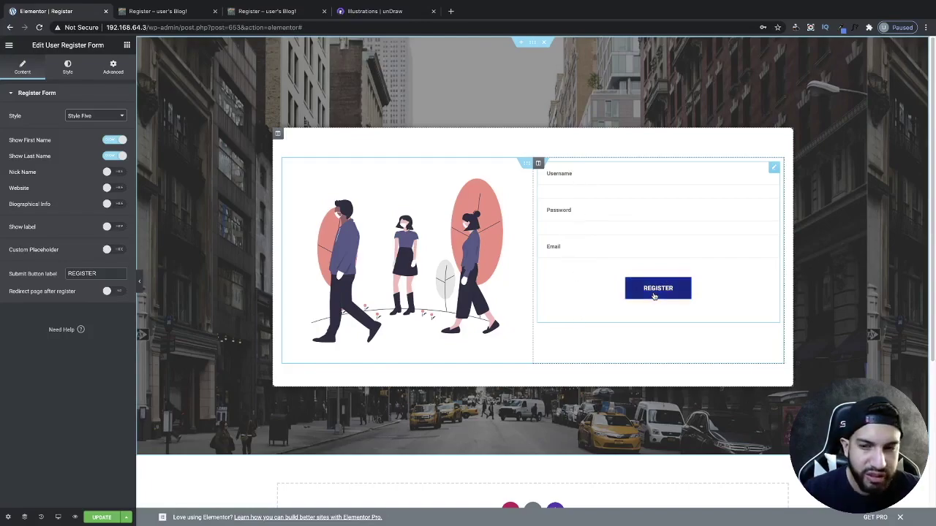
{"action": "left_click", "coordinate": [77, 117]}
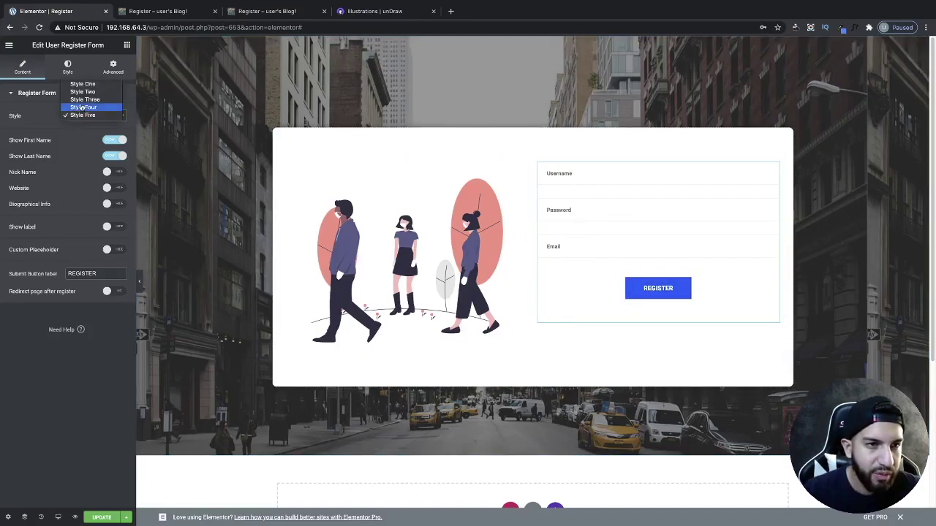
{"action": "left_click", "coordinate": [84, 100]}
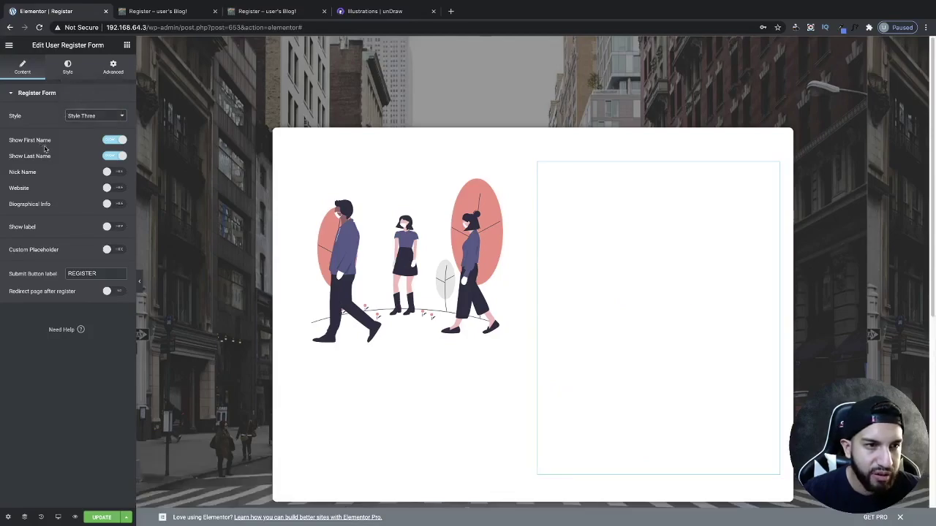
Step: Set the register form's style to Style Two and show the Website field
{"action": "left_click", "coordinate": [87, 117]}
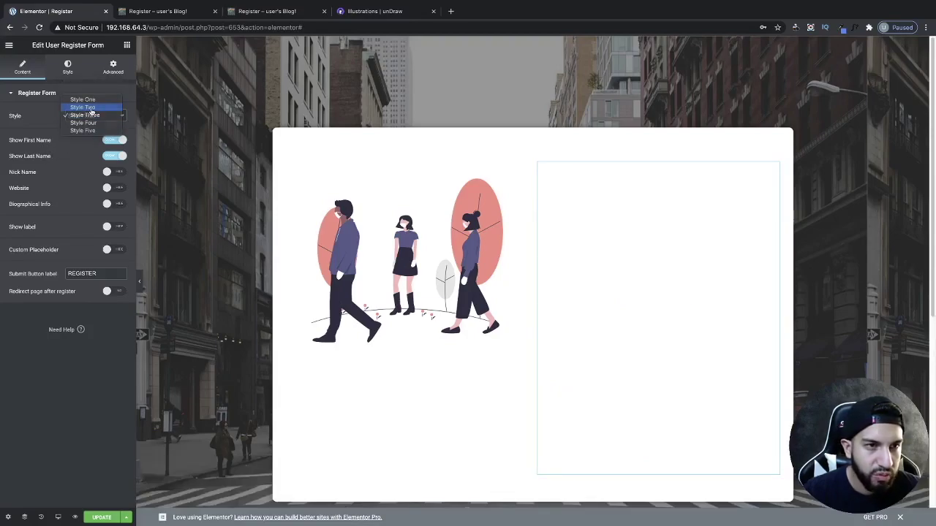
{"action": "left_click", "coordinate": [91, 101]}
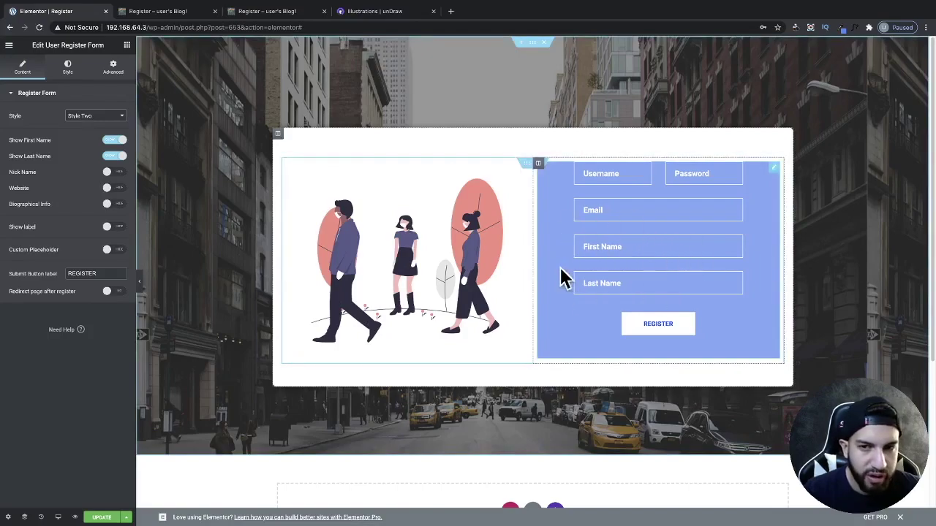
{"action": "left_click", "coordinate": [107, 189]}
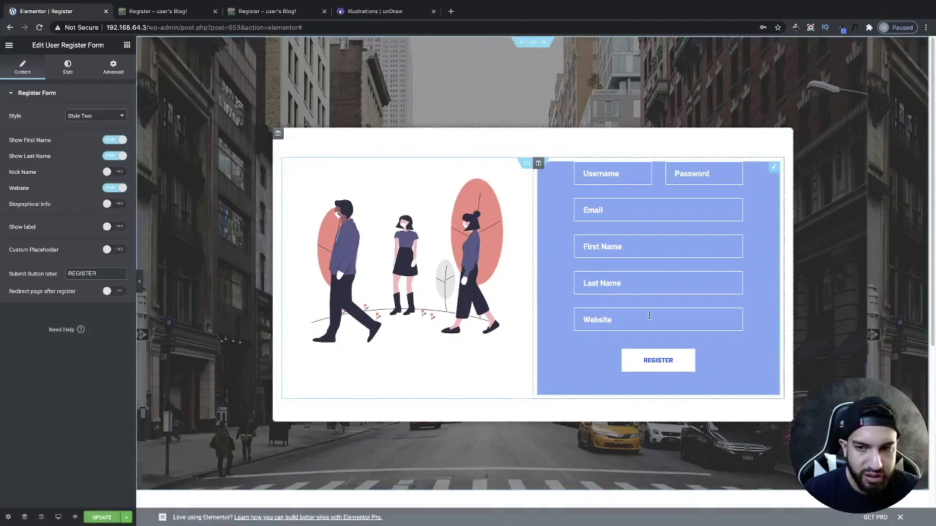
Step: Look through the register form's general, input and submit button style options, and update the page
{"action": "left_click", "coordinate": [66, 68]}
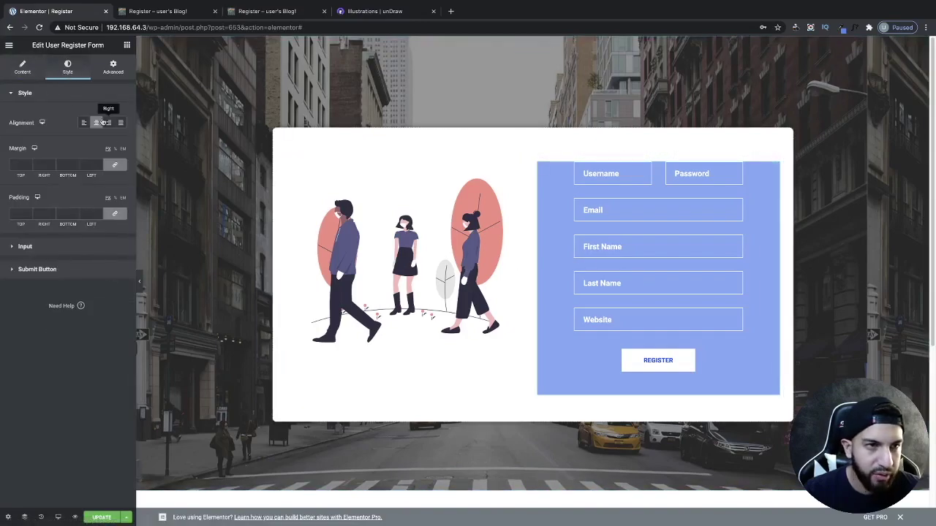
{"action": "left_click", "coordinate": [54, 248]}
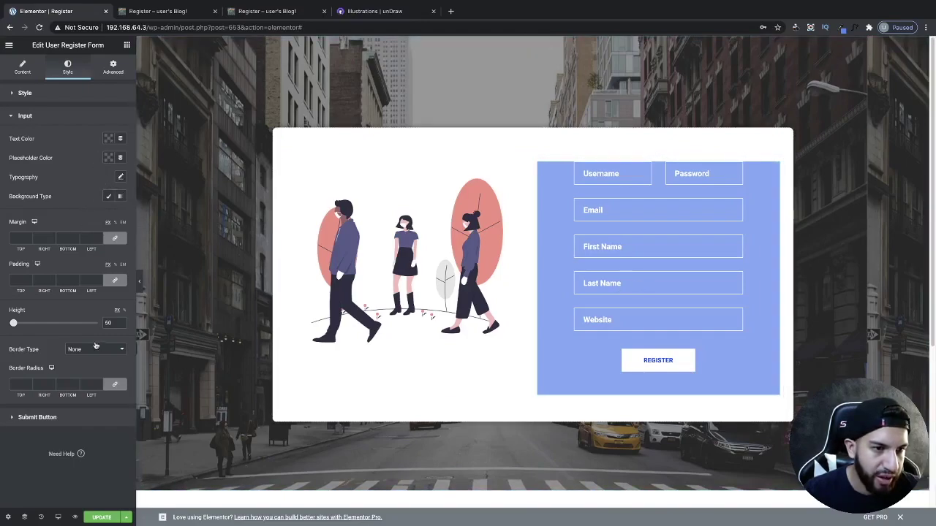
{"action": "left_click", "coordinate": [71, 422]}
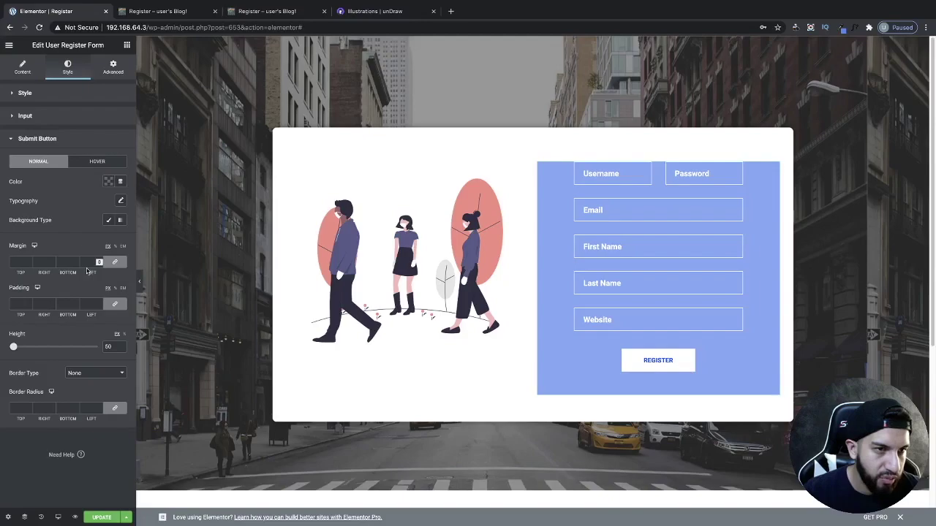
{"action": "left_click", "coordinate": [103, 517]}
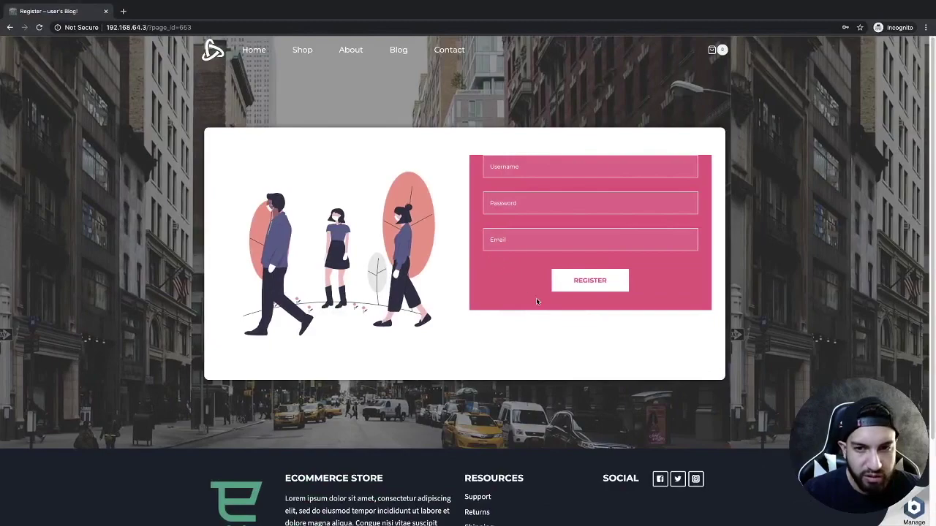
Step: Reload the Register page in the incognito window and open the developer tools to examine the form's layout
{"action": "left_click", "coordinate": [129, 28]}
{"action": "key", "text": "Return"}
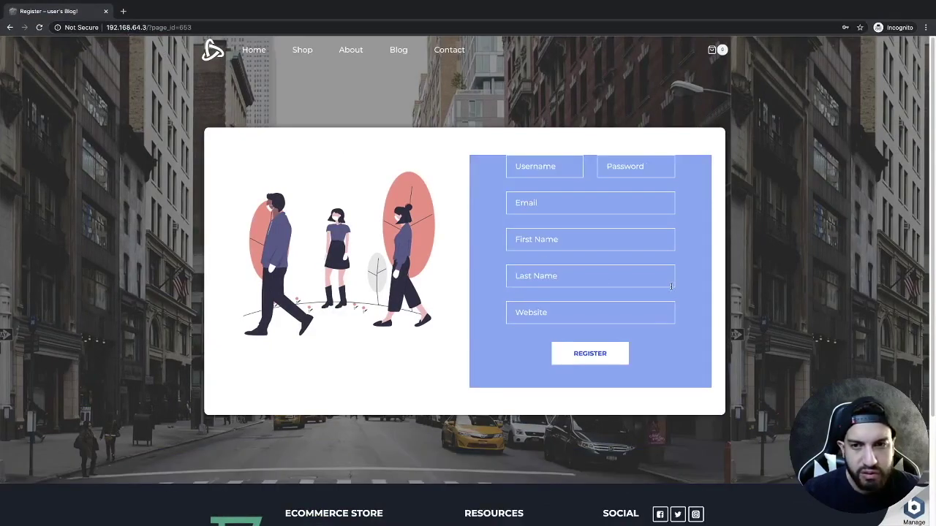
{"action": "right_click", "coordinate": [788, 260]}
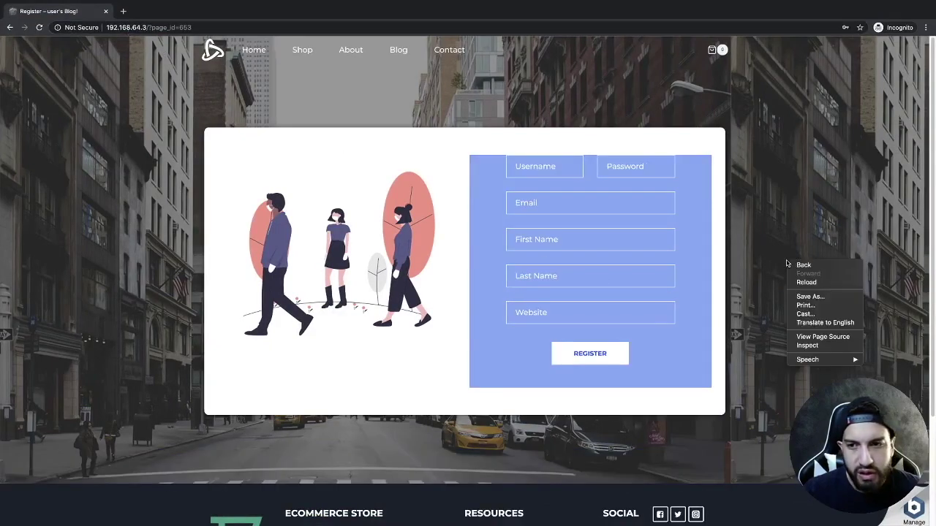
{"action": "left_click", "coordinate": [806, 346]}
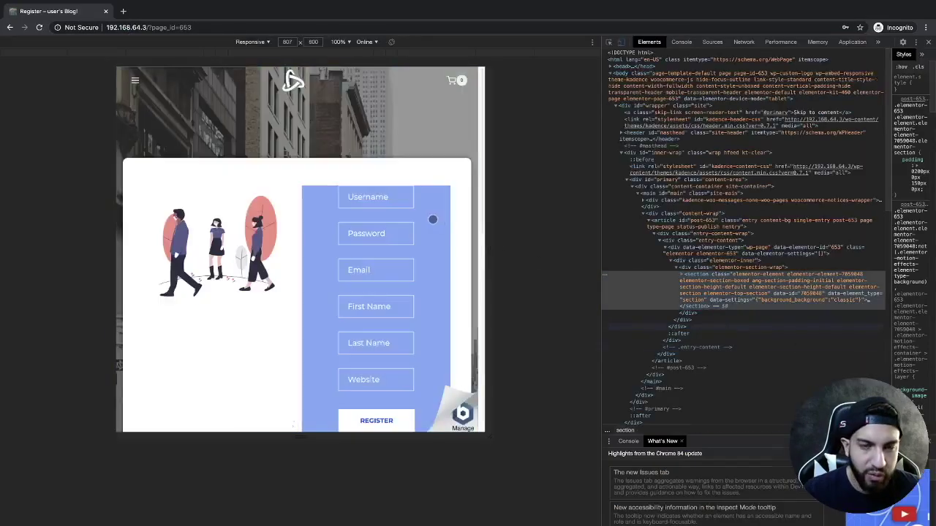
{"action": "scroll", "coordinate": [386, 177], "scroll_direction": "down", "scroll_amount": 3}
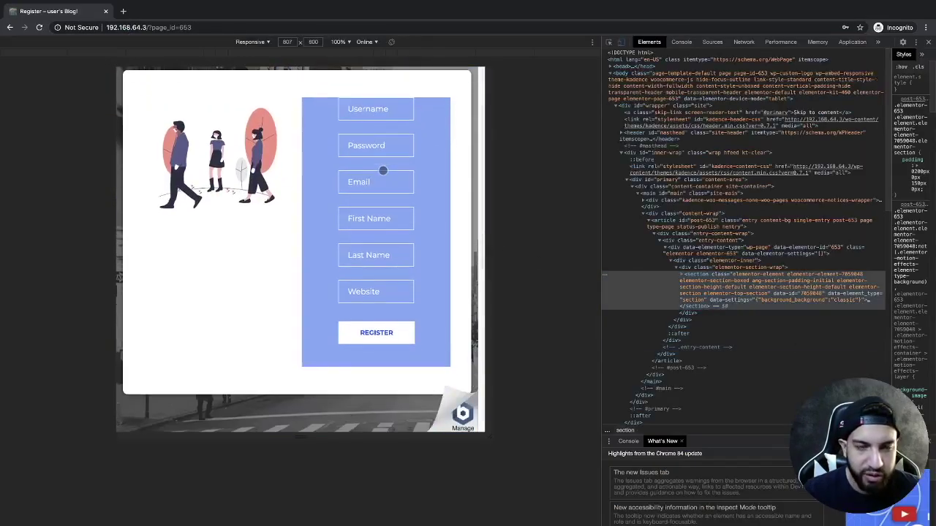
{"action": "scroll", "coordinate": [382, 174], "scroll_direction": "up", "scroll_amount": 1}
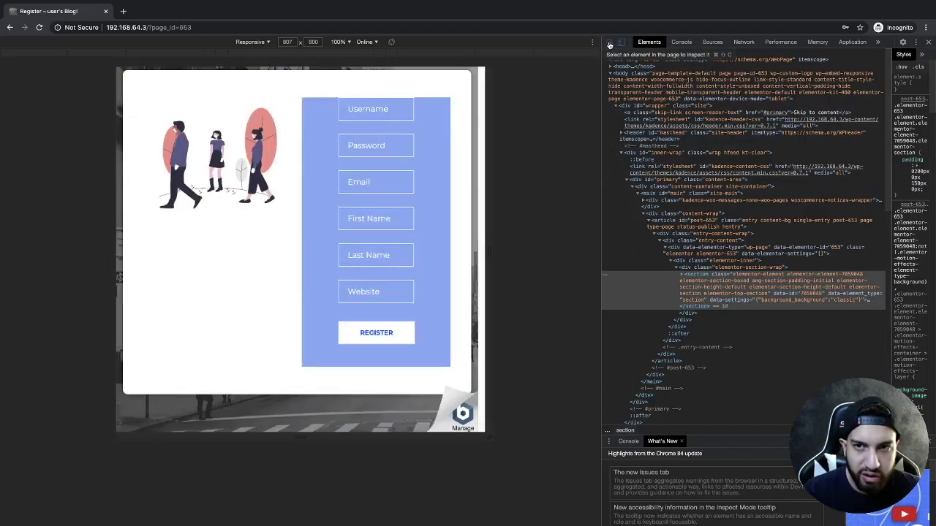
Step: Inspect the register form's wrapper element, widen the styles view and find the .htmega-register-style-2 rule
{"action": "left_click", "coordinate": [611, 44]}
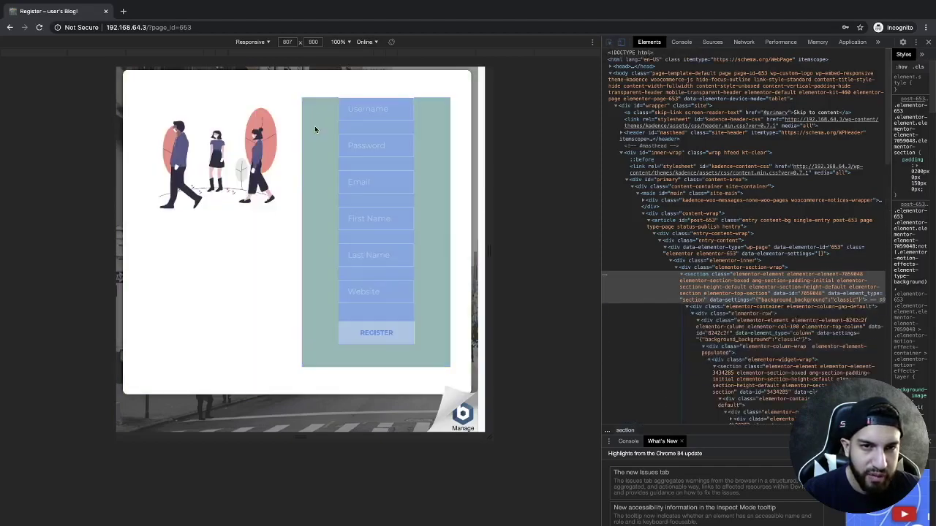
{"action": "left_click", "coordinate": [310, 119]}
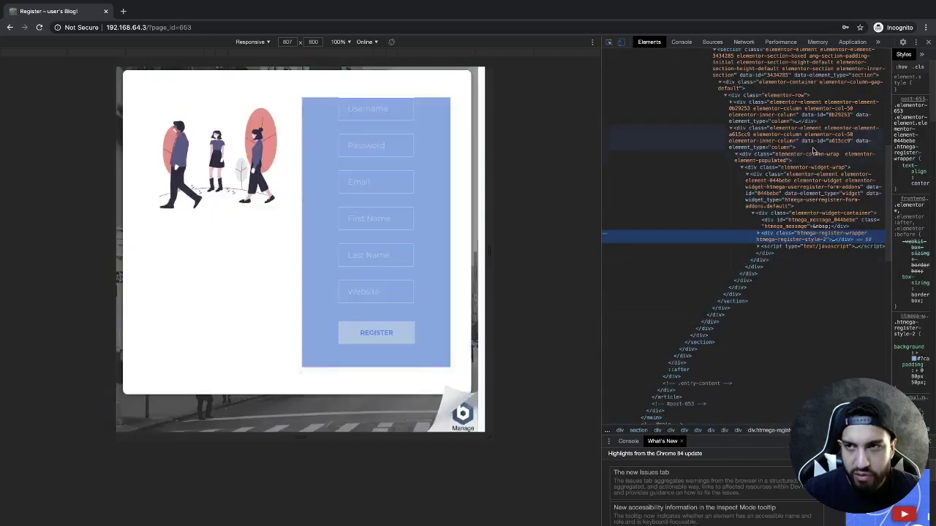
{"action": "left_click_drag", "start_coordinate": [890, 125], "coordinate": [613, 118]}
{"action": "scroll", "coordinate": [740, 223], "scroll_direction": "down", "scroll_amount": 3}
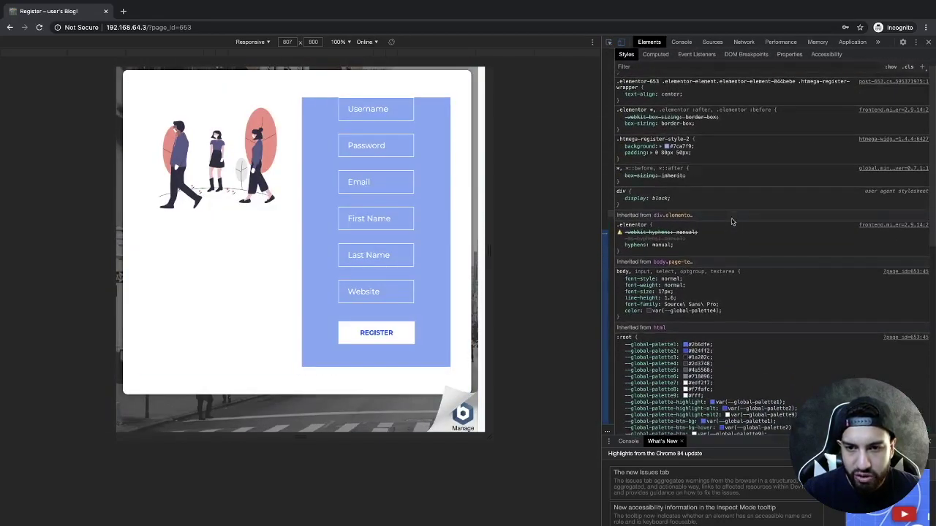
{"action": "scroll", "coordinate": [742, 221], "scroll_direction": "down", "scroll_amount": 1}
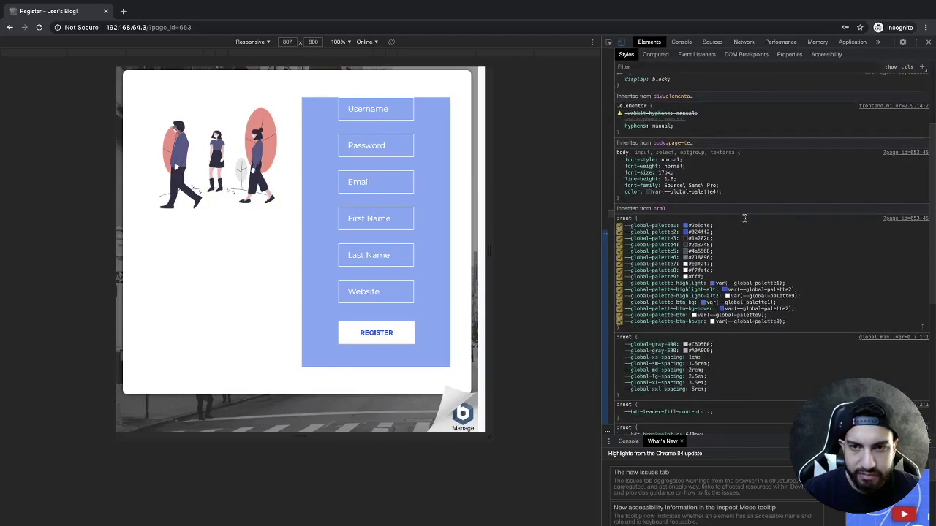
{"action": "scroll", "coordinate": [744, 218], "scroll_direction": "up", "scroll_amount": 4}
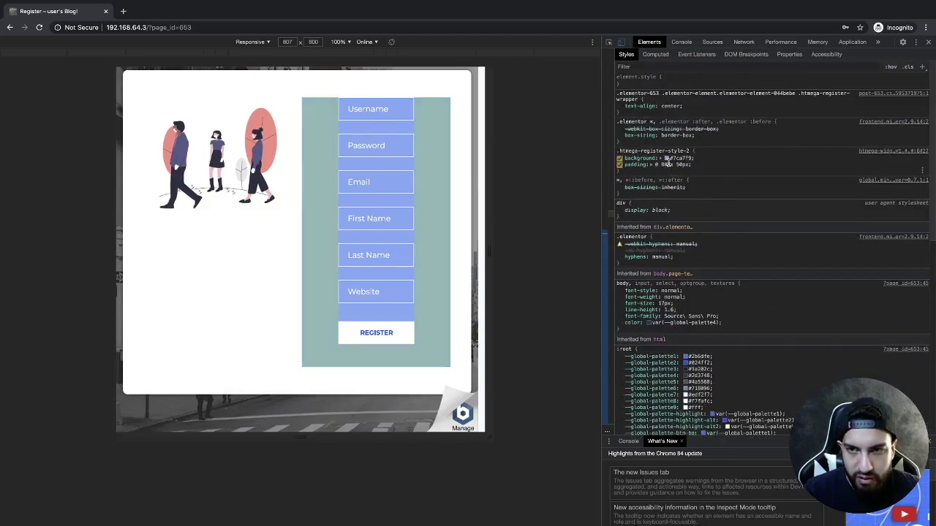
Step: Try #e9ecef, #eee and #f5e6e6 as the .htmega-register-style-2 background, settle on #fff, and select the whole rule for copying
{"action": "left_click", "coordinate": [667, 158]}
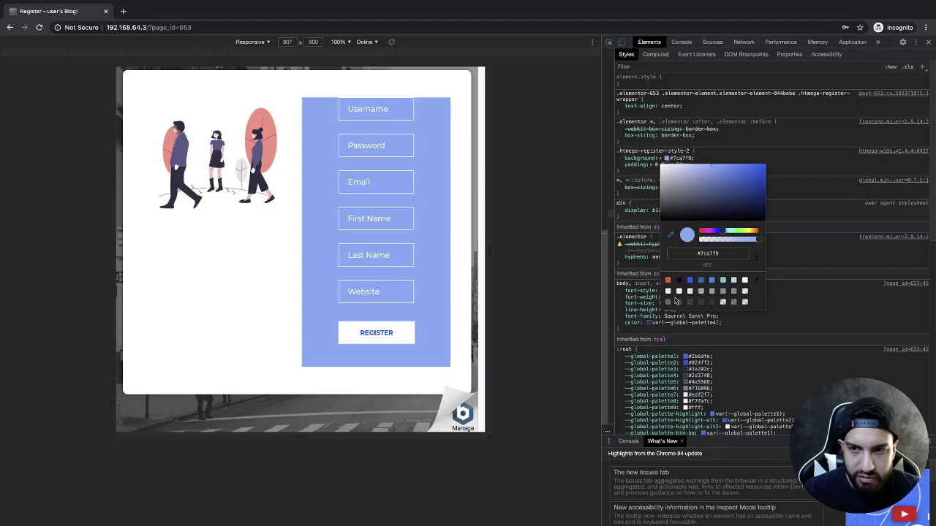
{"action": "left_click", "coordinate": [667, 291]}
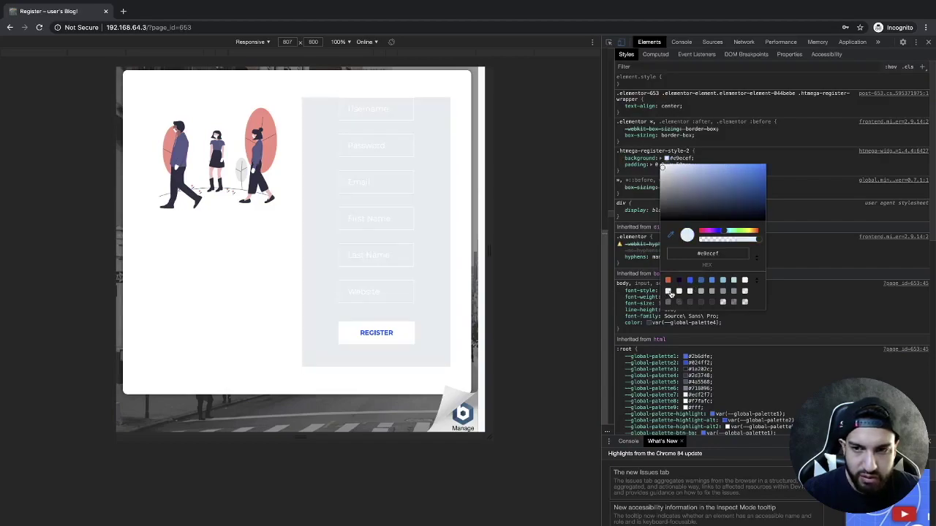
{"action": "left_click", "coordinate": [679, 291]}
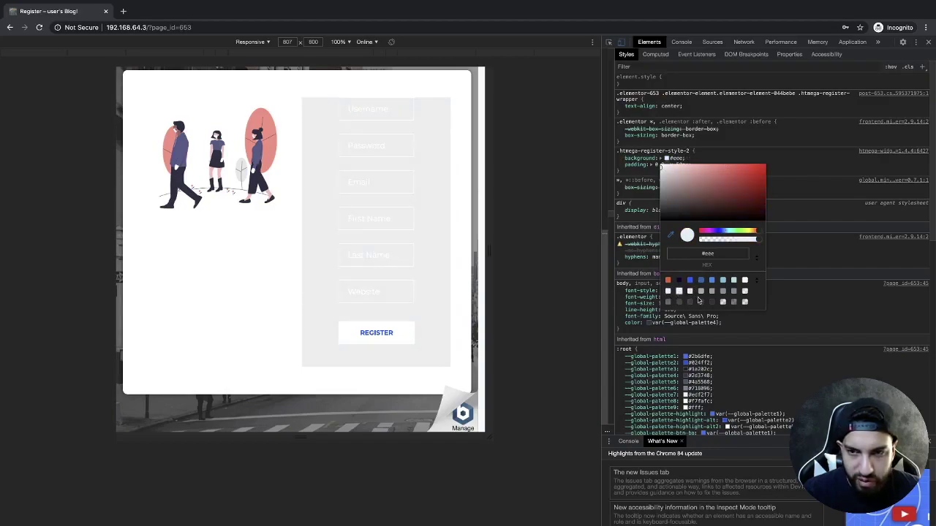
{"action": "left_click", "coordinate": [661, 167]}
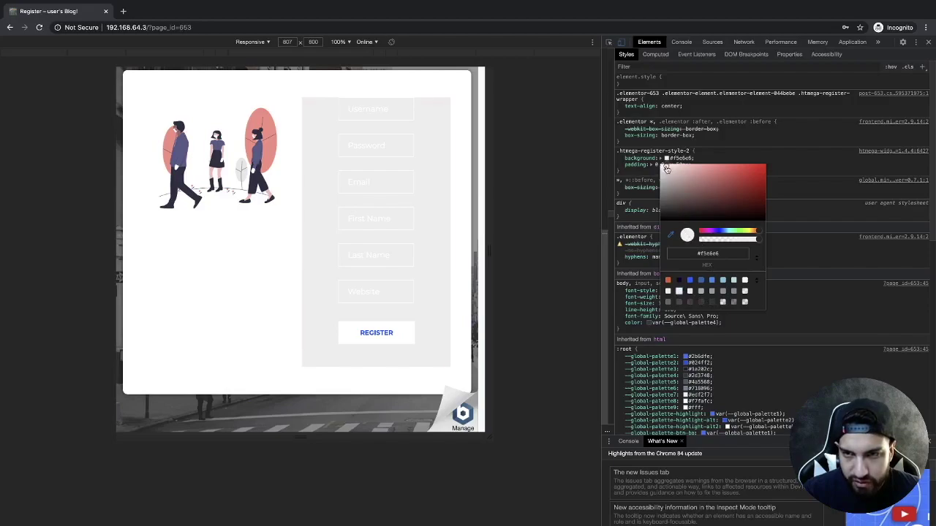
{"action": "left_click", "coordinate": [794, 177]}
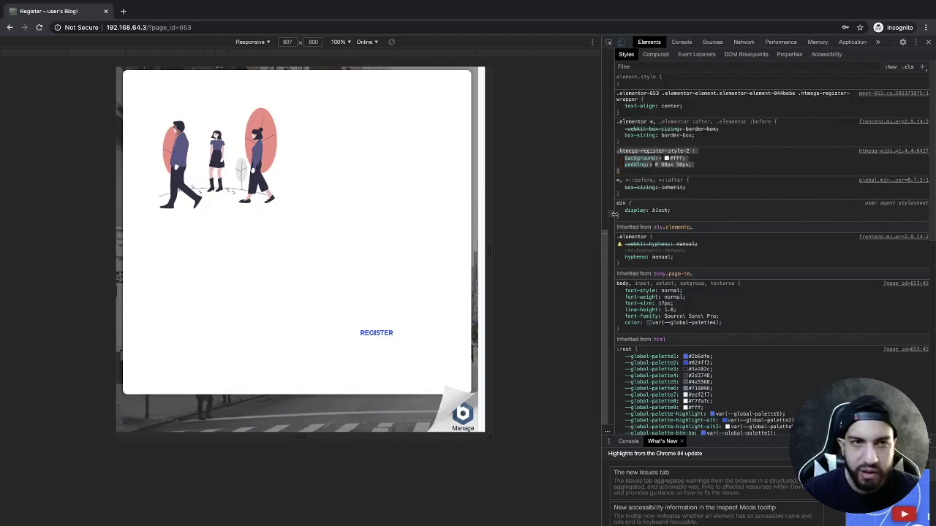
Step: Return to the Elementor editor and check the Custom CSS option in the register form's advanced settings
{"action": "key", "text": "ctrl+Left"}
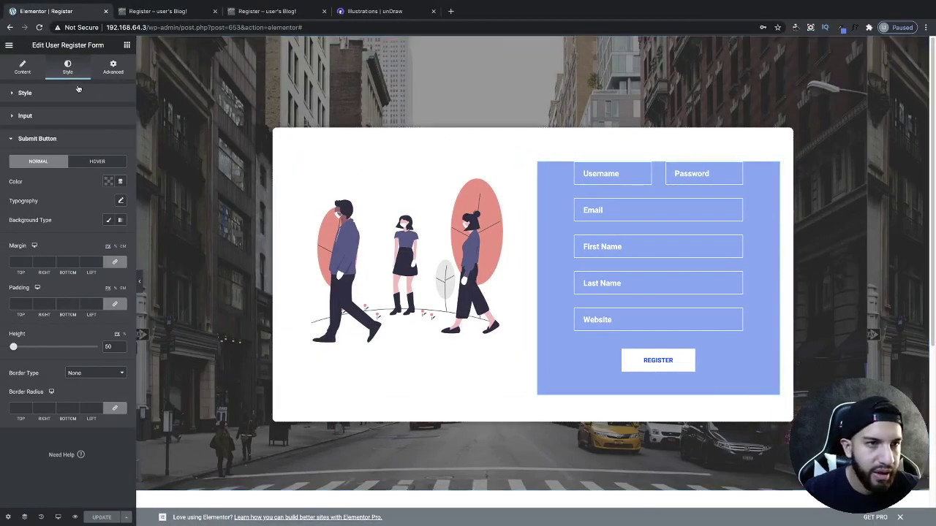
{"action": "left_click", "coordinate": [114, 71]}
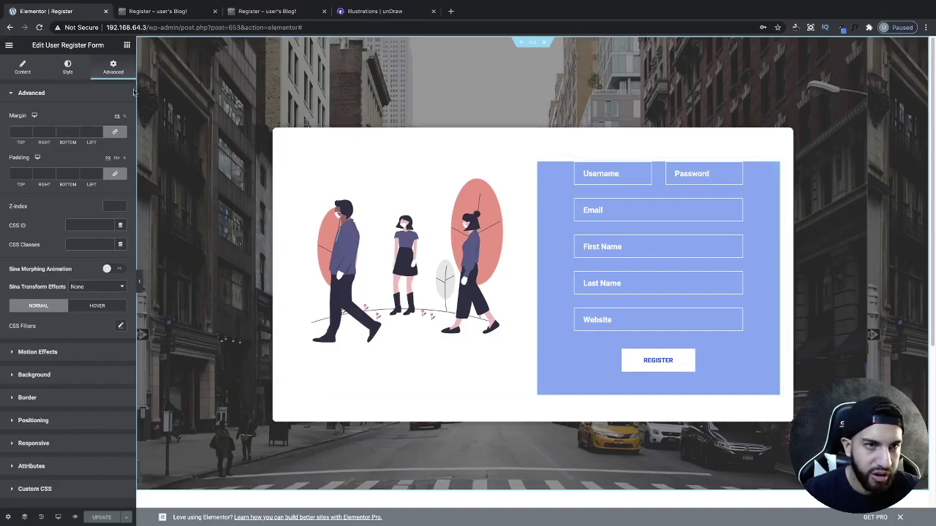
{"action": "scroll", "coordinate": [61, 331], "scroll_direction": "down", "scroll_amount": 1}
{"action": "left_click", "coordinate": [47, 449]}
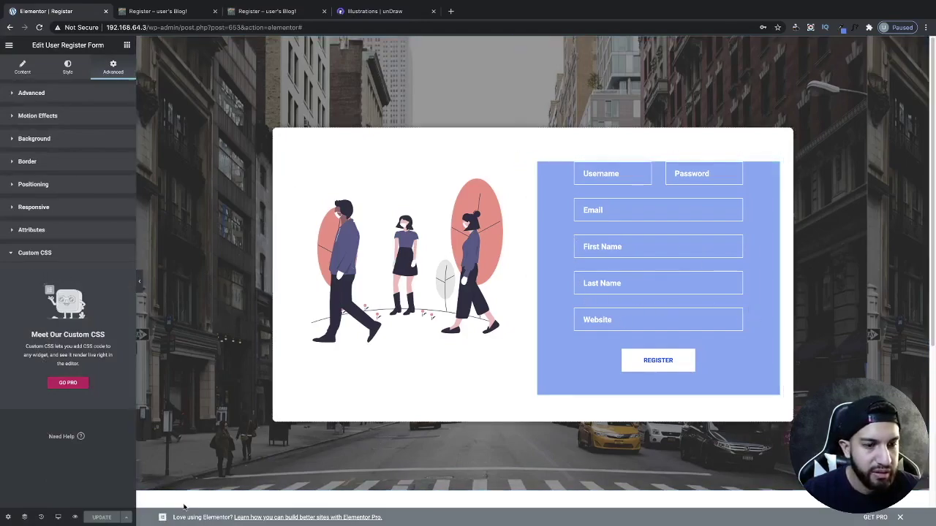
Step: Preview the page, open the customizer's Additional CSS, and publish a .htmega-register-style-2 rule with background #fff and padding 0 80px 50px
{"action": "left_click", "coordinate": [74, 521]}
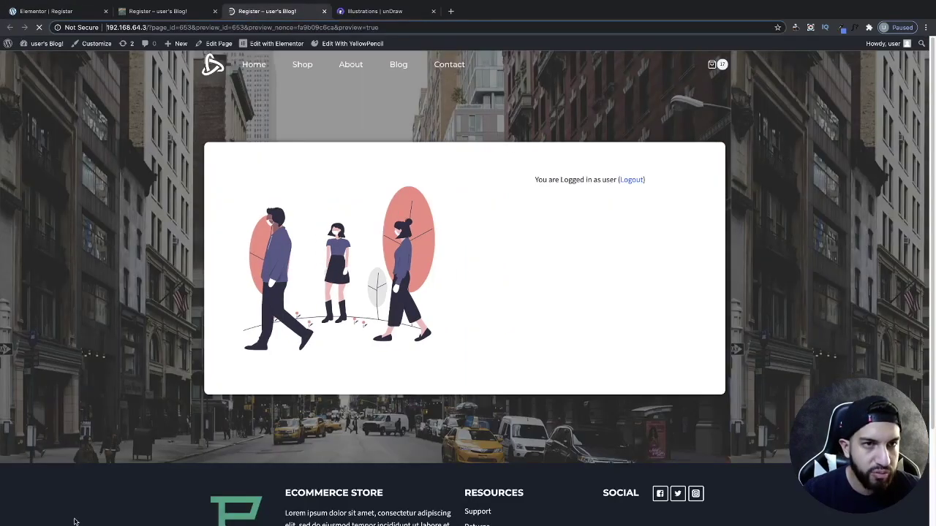
{"action": "left_click", "coordinate": [89, 52]}
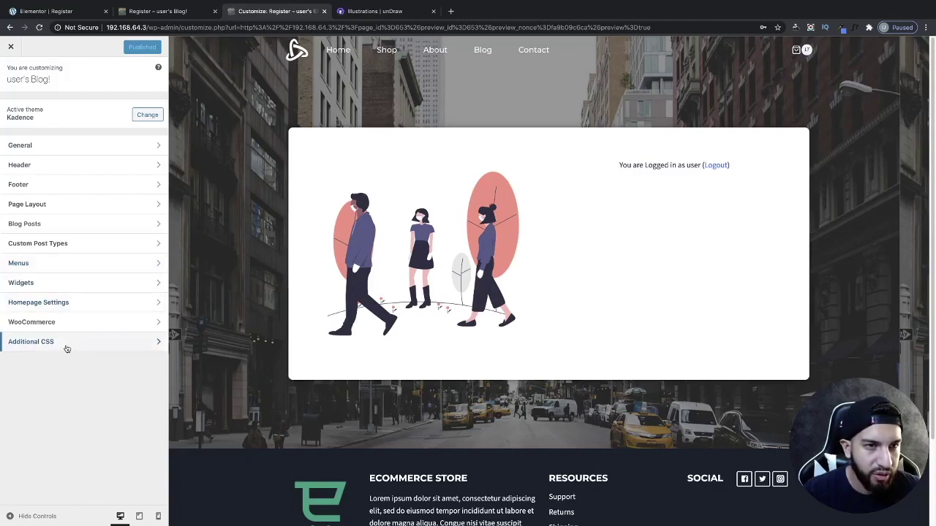
{"action": "left_click", "coordinate": [31, 341]}
{"action": "left_click", "coordinate": [64, 290]}
{"action": "type", "text": ".htmega-register-style-2 {     background: #fff;     padding: 0 80px 50px; }"}
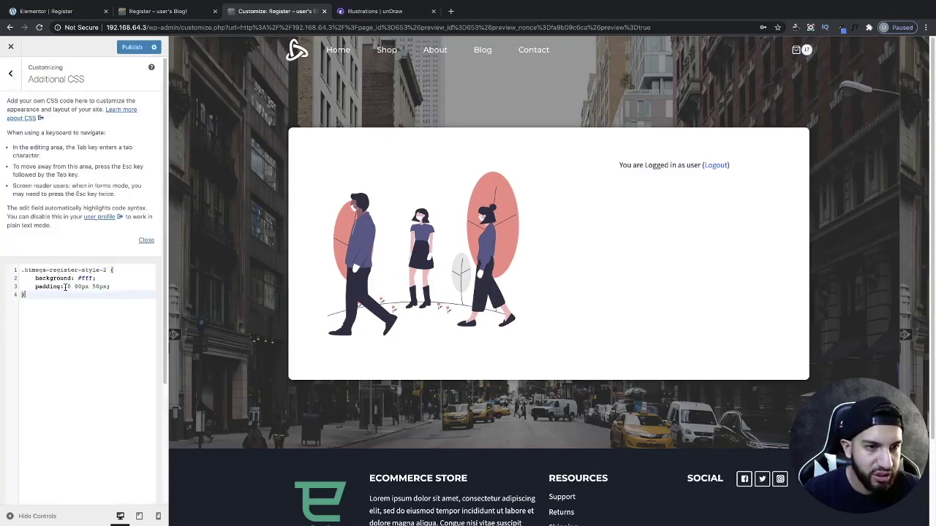
{"action": "left_click", "coordinate": [134, 47]}
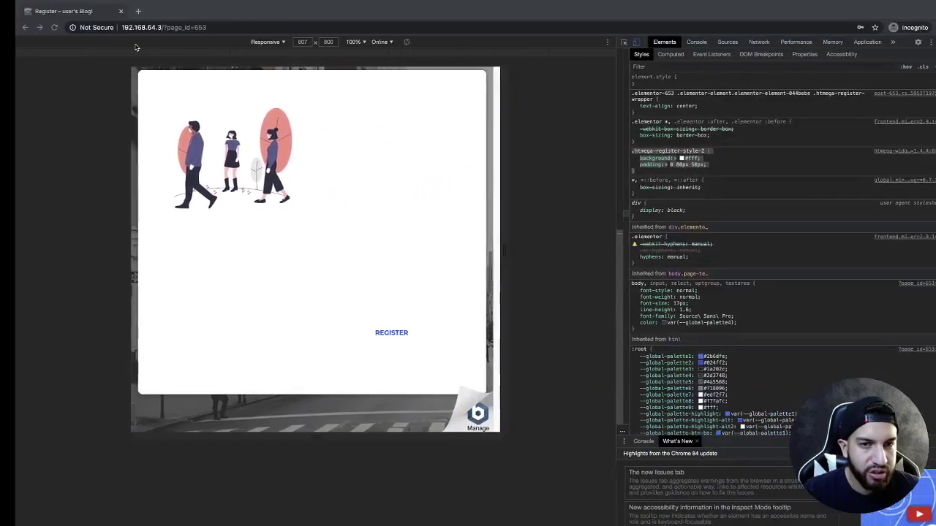
Step: Close the developer tools, reload the Register page in the incognito window to check the form's background, and return to the Elementor editor
{"action": "left_click", "coordinate": [929, 42]}
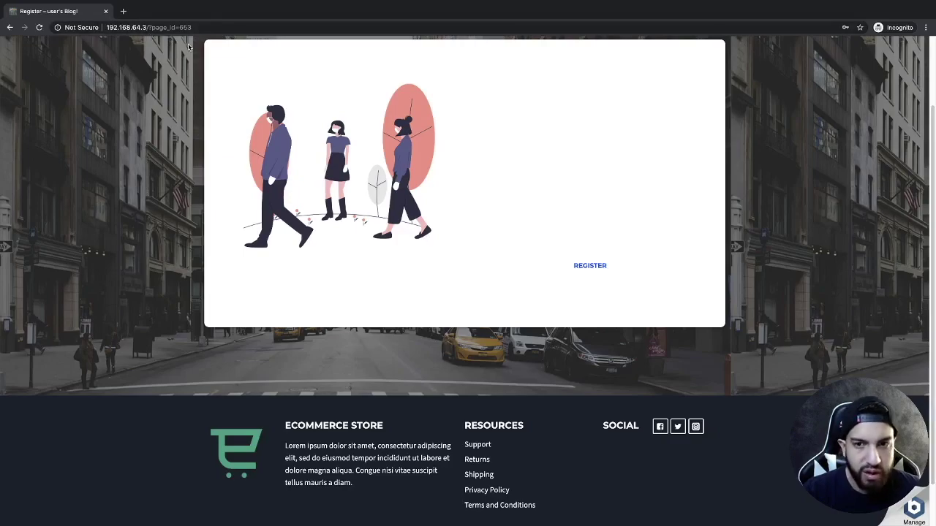
{"action": "left_click", "coordinate": [244, 29]}
{"action": "key", "text": "Return"}
{"action": "scroll", "coordinate": [503, 331], "scroll_direction": "up", "scroll_amount": 2}
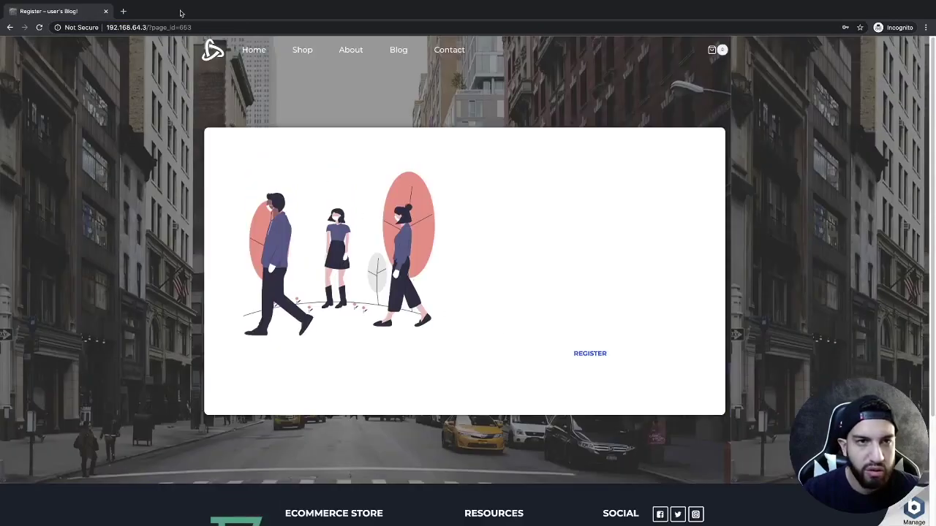
{"action": "left_click", "coordinate": [185, 26]}
{"action": "key", "text": "Return"}
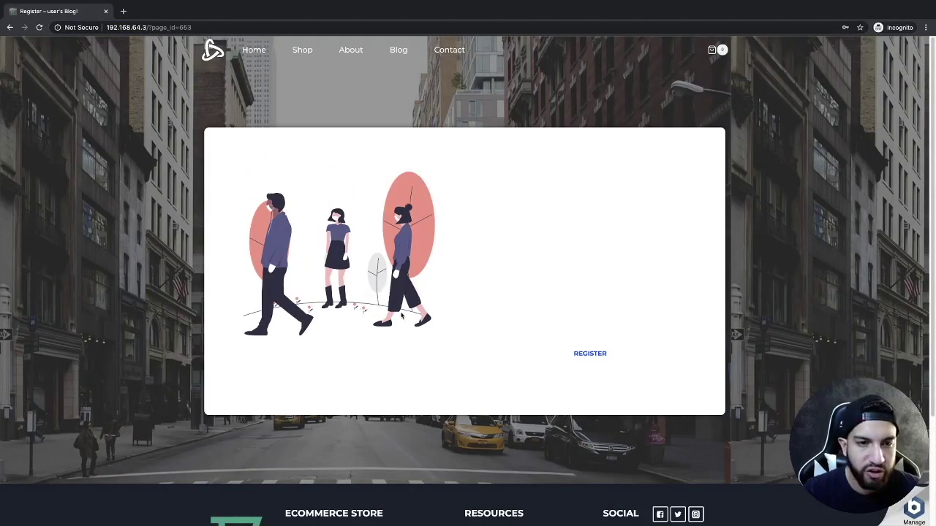
{"action": "left_click", "coordinate": [190, 22]}
{"action": "key", "text": "Return"}
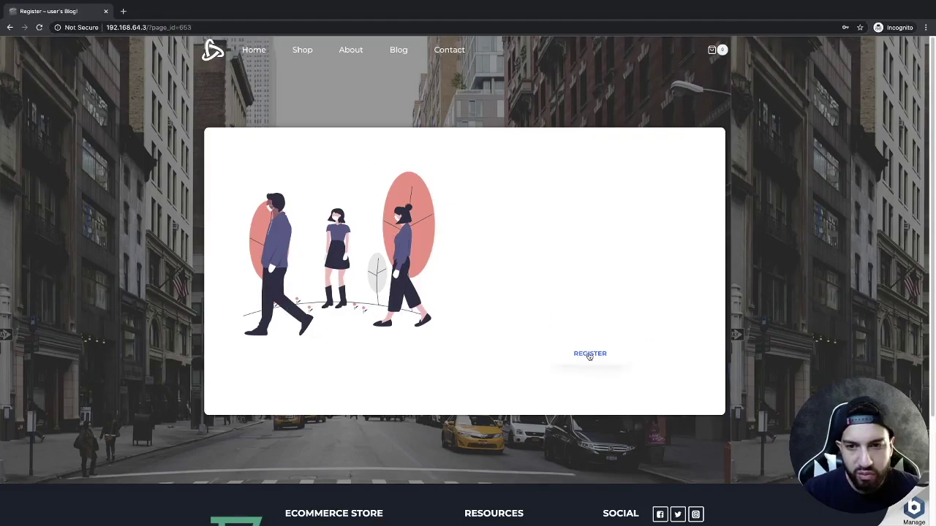
{"action": "key", "text": "alt+Tab"}
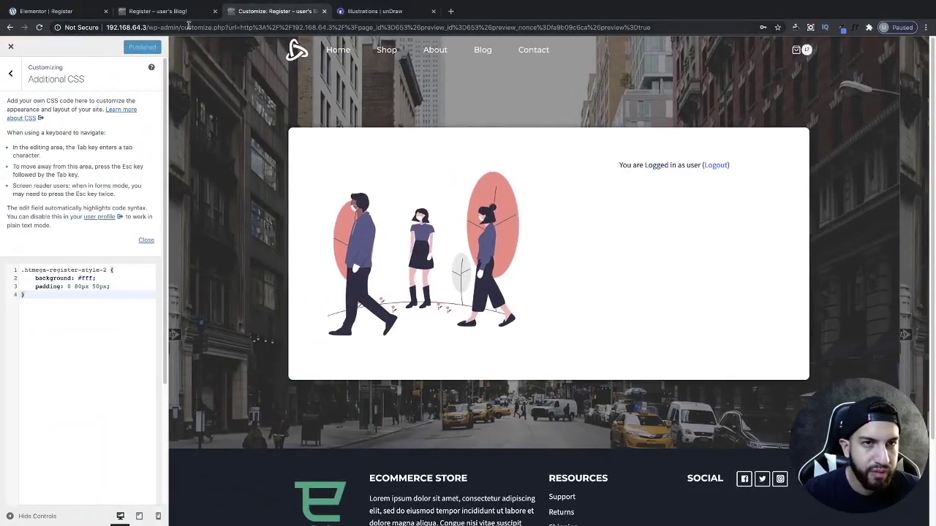
{"action": "left_click", "coordinate": [166, 11]}
{"action": "left_click", "coordinate": [48, 11]}
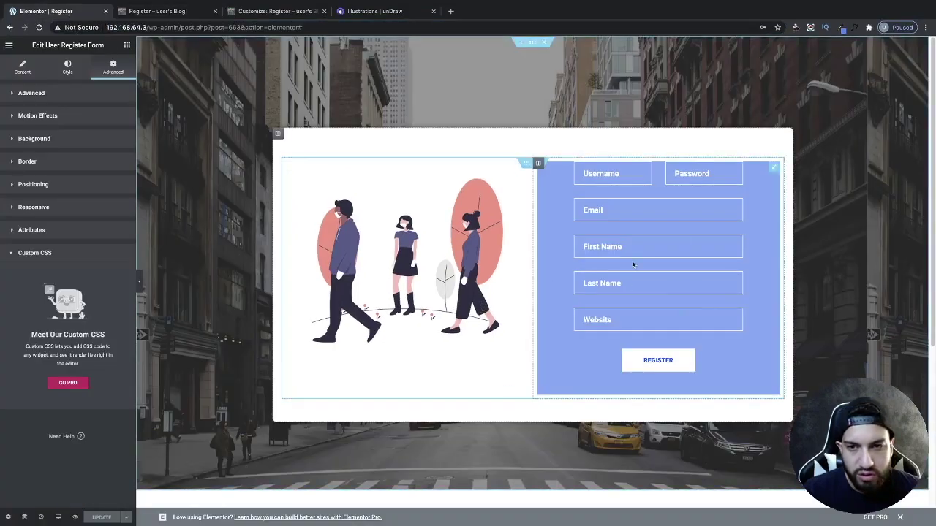
Step: Reload the Elementor editor page and open the register form widget's Input style settings
{"action": "left_click", "coordinate": [173, 28]}
{"action": "key", "text": "Return"}
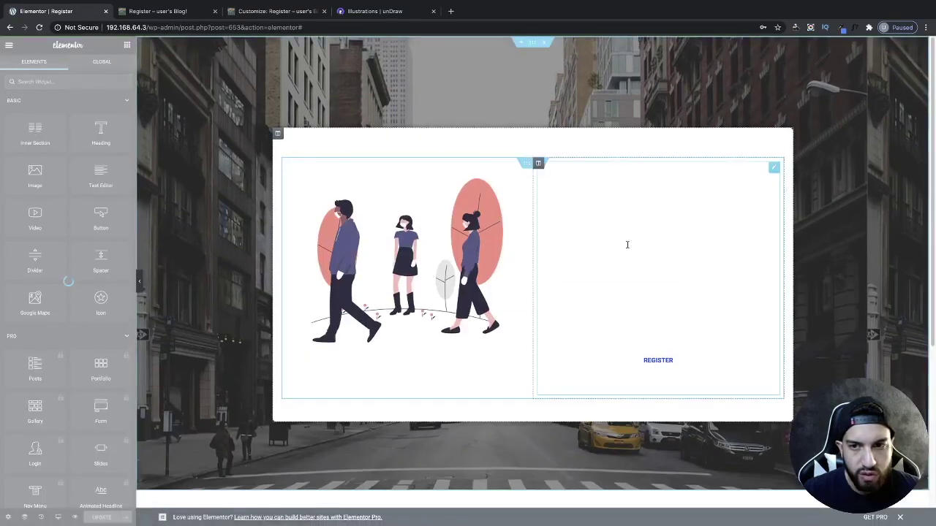
{"action": "left_click", "coordinate": [774, 167]}
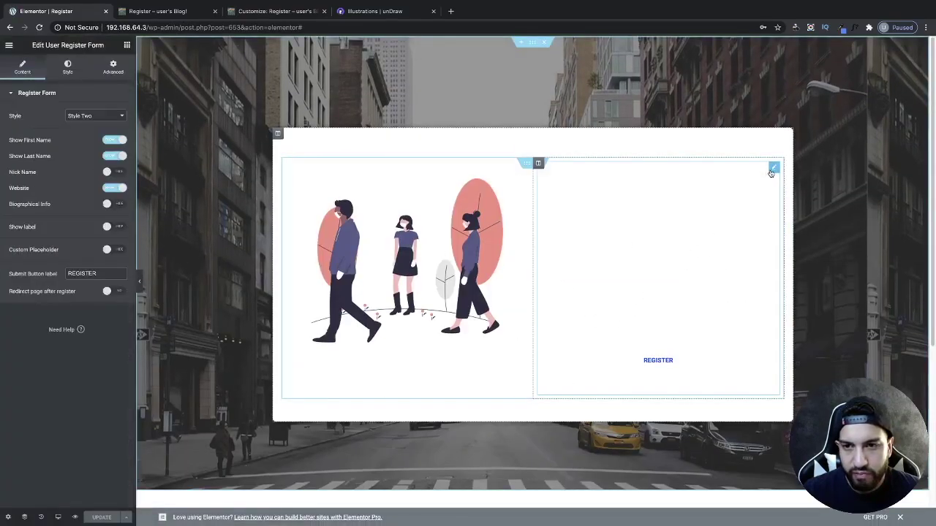
{"action": "left_click", "coordinate": [67, 68]}
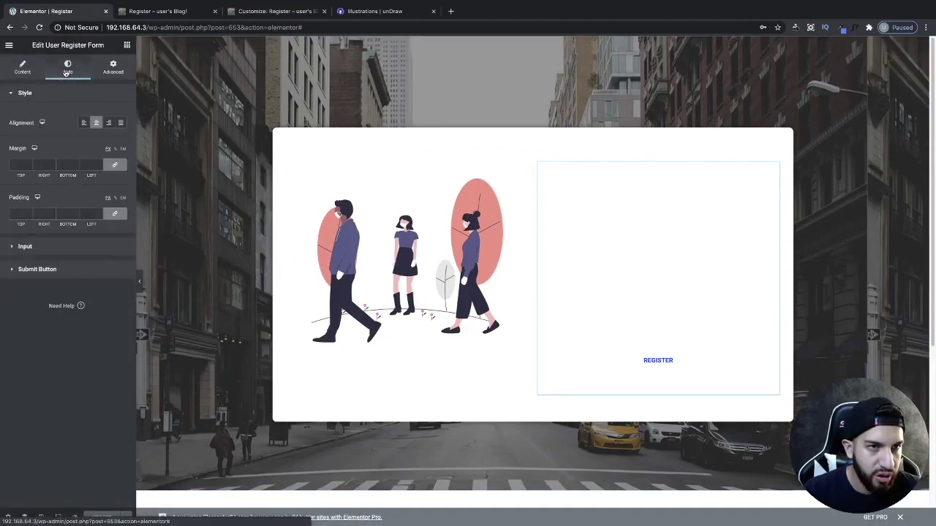
{"action": "left_click", "coordinate": [53, 248]}
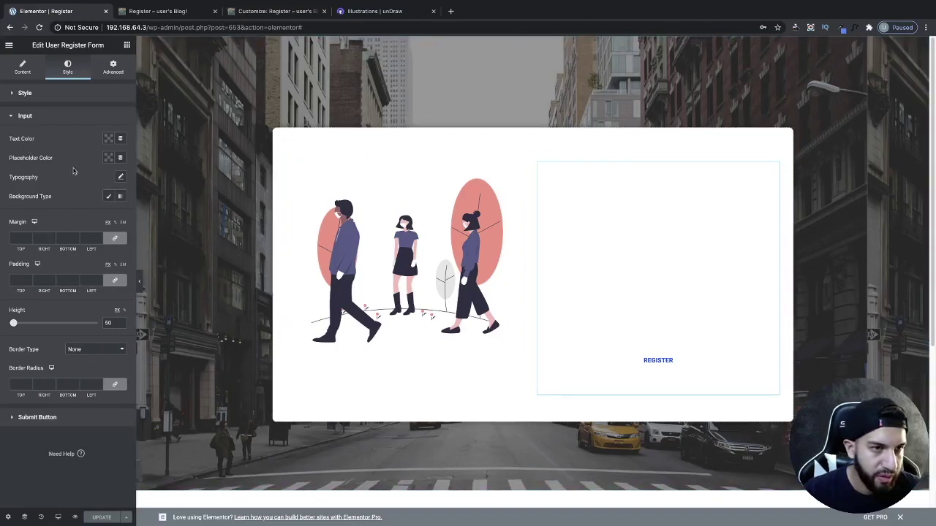
Step: Give the form's input fields a classic background, trying light grey and indigo before settling on a pale blue
{"action": "left_click", "coordinate": [108, 196]}
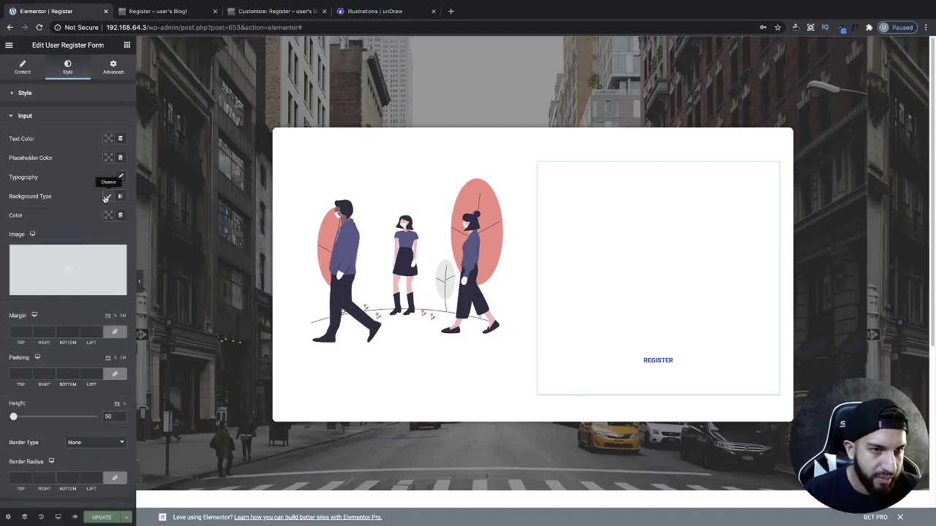
{"action": "left_click", "coordinate": [108, 216]}
{"action": "left_click_drag", "start_coordinate": [61, 275], "coordinate": [60, 256]}
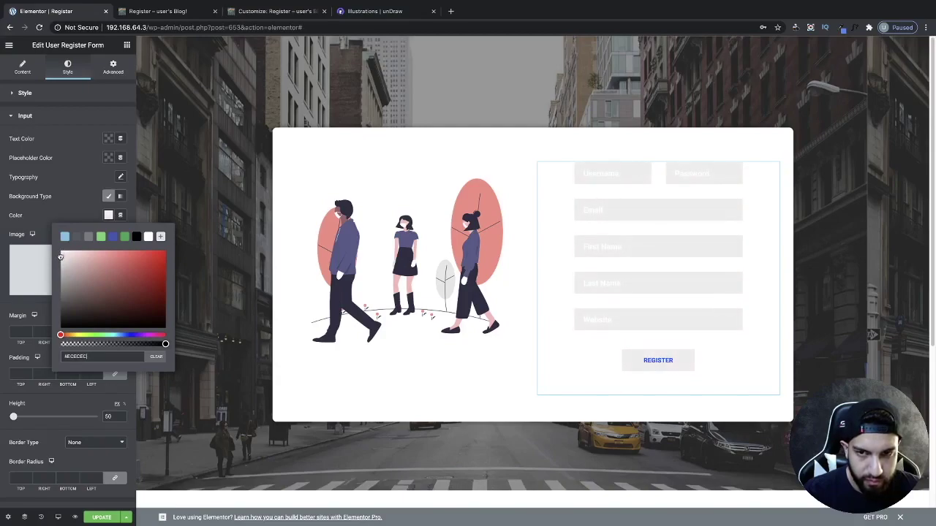
{"action": "left_click", "coordinate": [113, 236]}
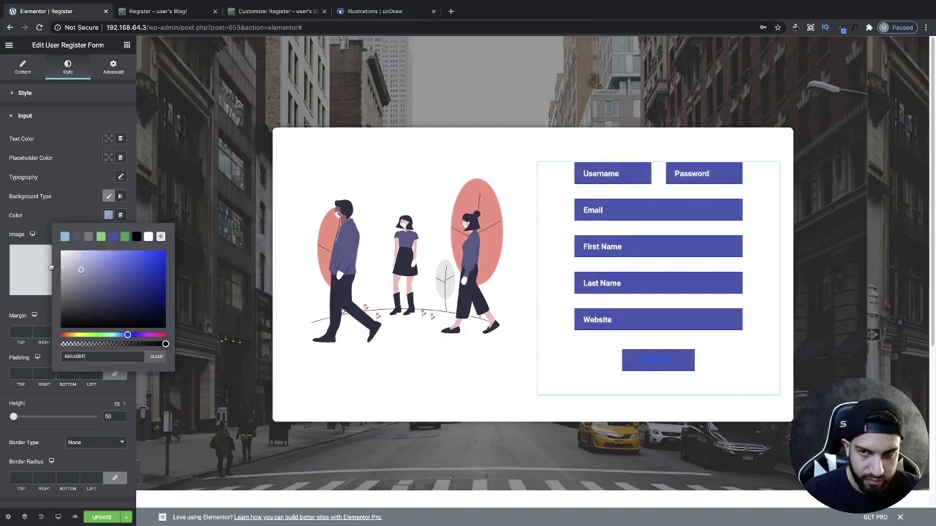
{"action": "left_click", "coordinate": [73, 251]}
{"action": "left_click_drag", "start_coordinate": [73, 251], "coordinate": [73, 250]}
{"action": "left_click_drag", "start_coordinate": [127, 335], "coordinate": [123, 335]}
{"action": "left_click_drag", "start_coordinate": [74, 252], "coordinate": [79, 251]}
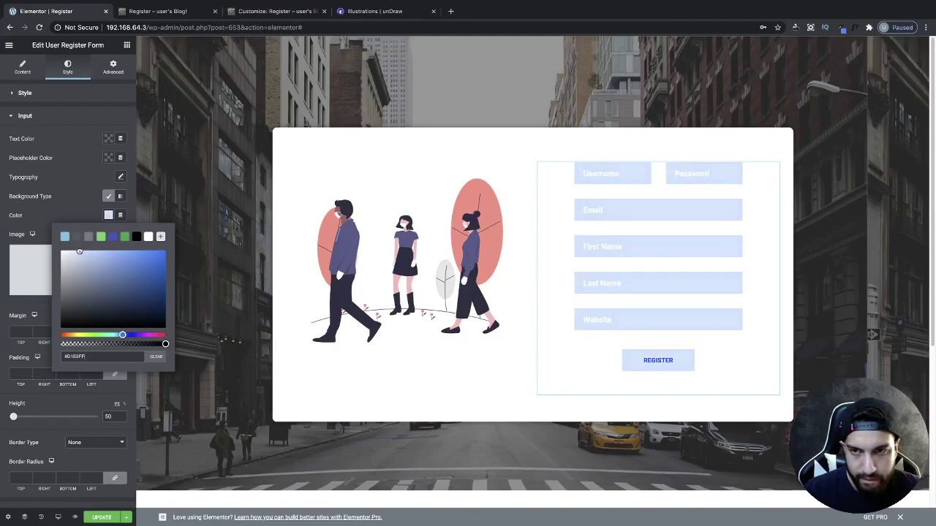
{"action": "left_click", "coordinate": [48, 327]}
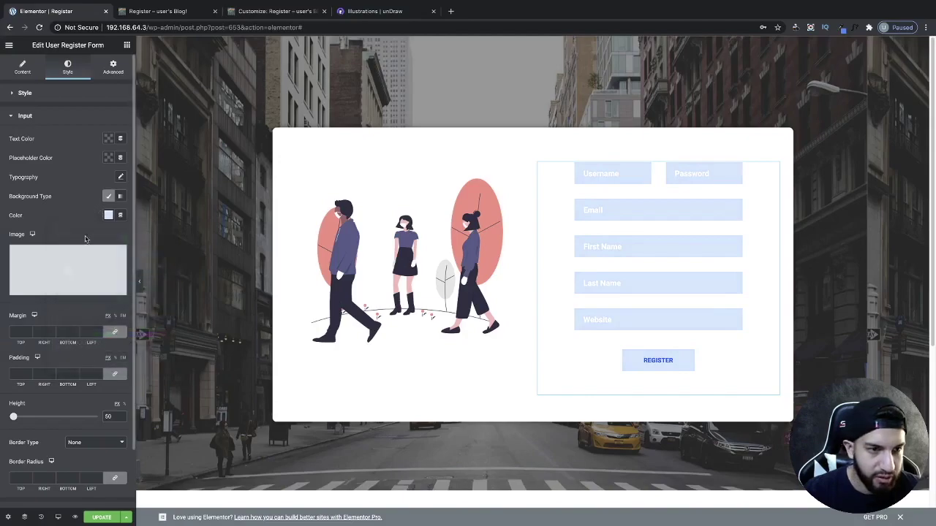
Step: Try a border radius of 10 px on the input fields, then set it to 5 px on all corners
{"action": "scroll", "coordinate": [67, 384], "scroll_direction": "down", "scroll_amount": 1}
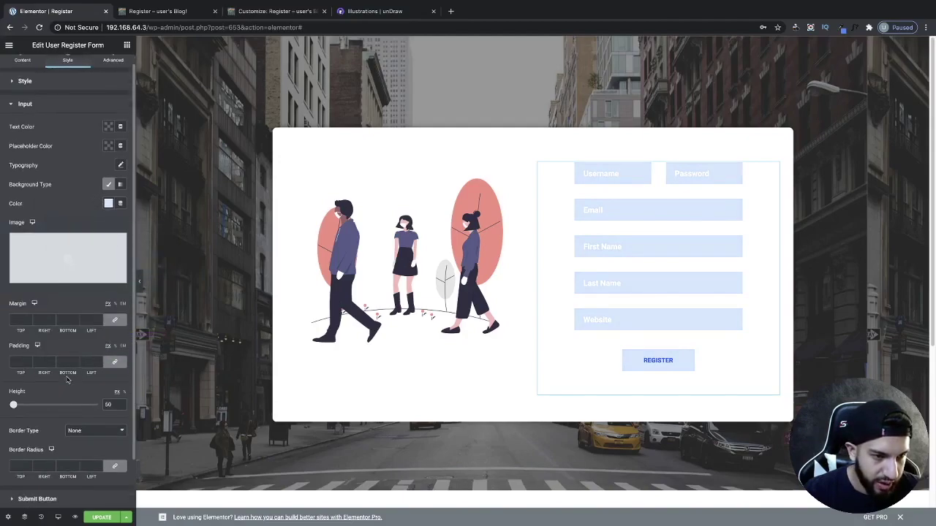
{"action": "left_click", "coordinate": [65, 465]}
{"action": "type", "text": "10"}
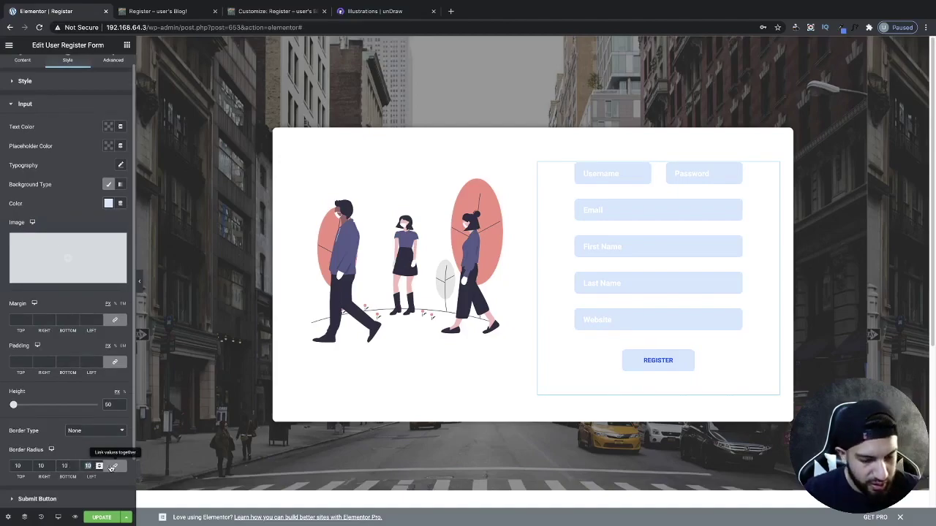
{"action": "key", "text": "BackSpace"}
{"action": "key", "text": "BackSpace"}
{"action": "type", "text": "5"}
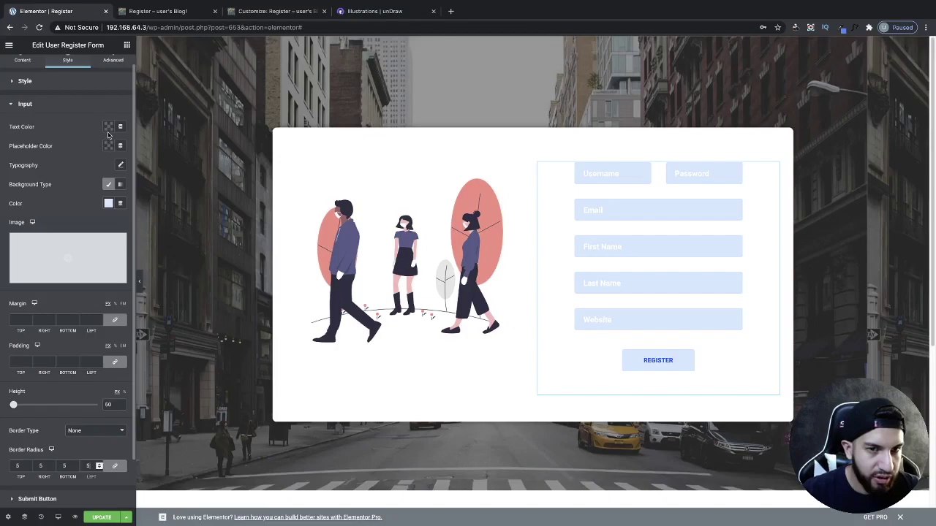
Step: Set the input fields' placeholder color to the indigo swatch #4054B2
{"action": "scroll", "coordinate": [107, 135], "scroll_direction": "up", "scroll_amount": 1}
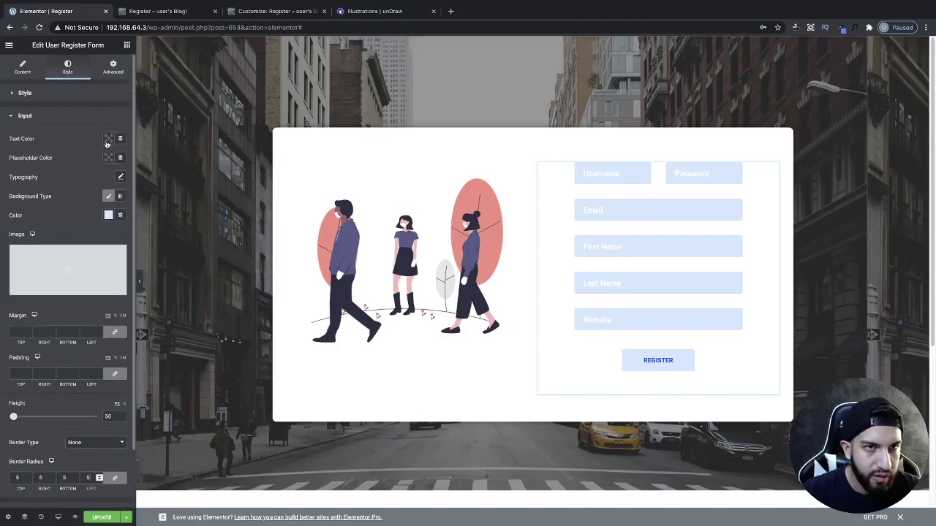
{"action": "left_click", "coordinate": [107, 140]}
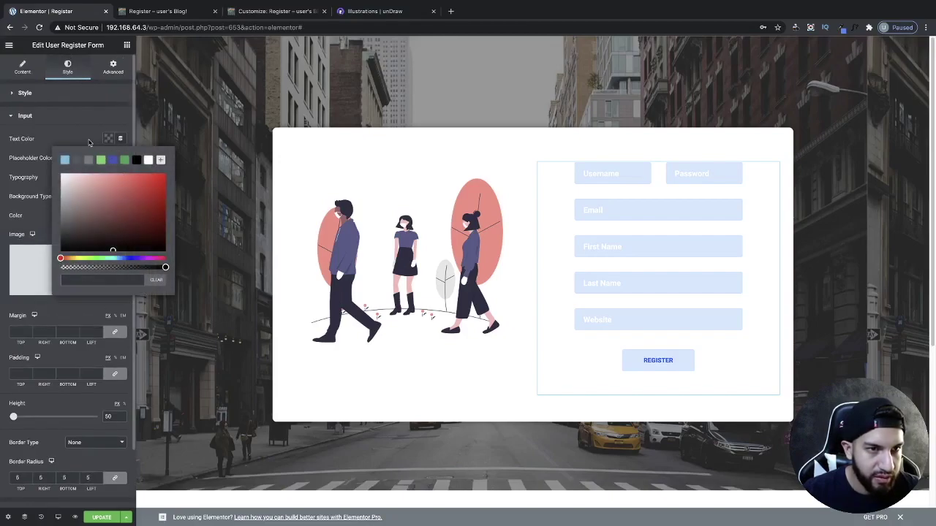
{"action": "left_click", "coordinate": [104, 157]}
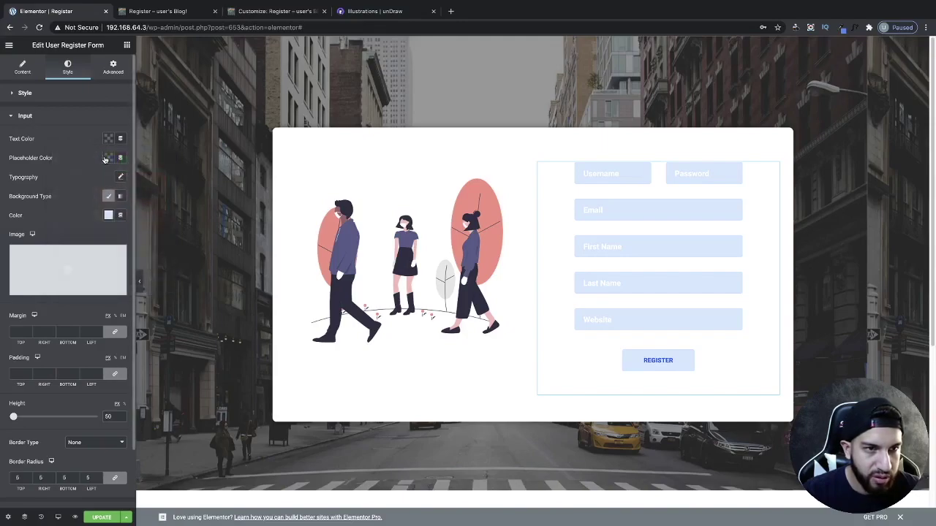
{"action": "left_click", "coordinate": [106, 158]}
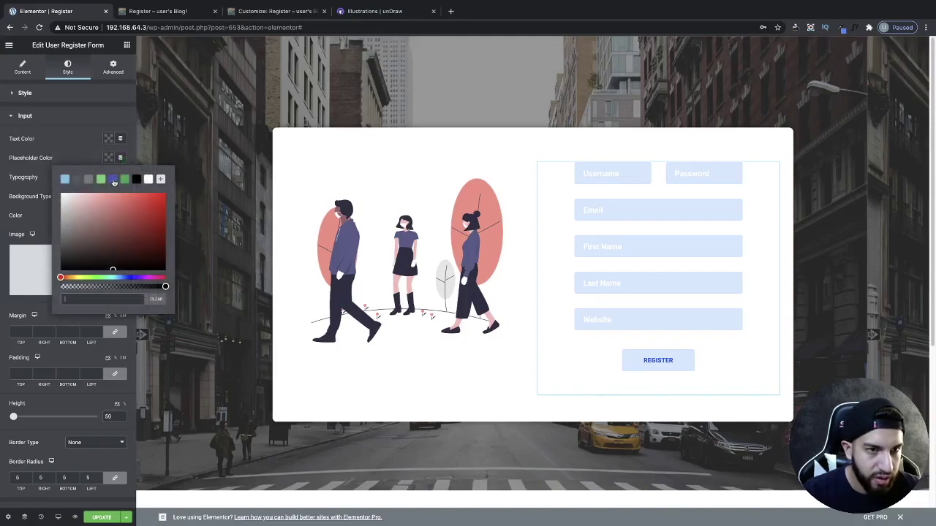
{"action": "left_click", "coordinate": [113, 179]}
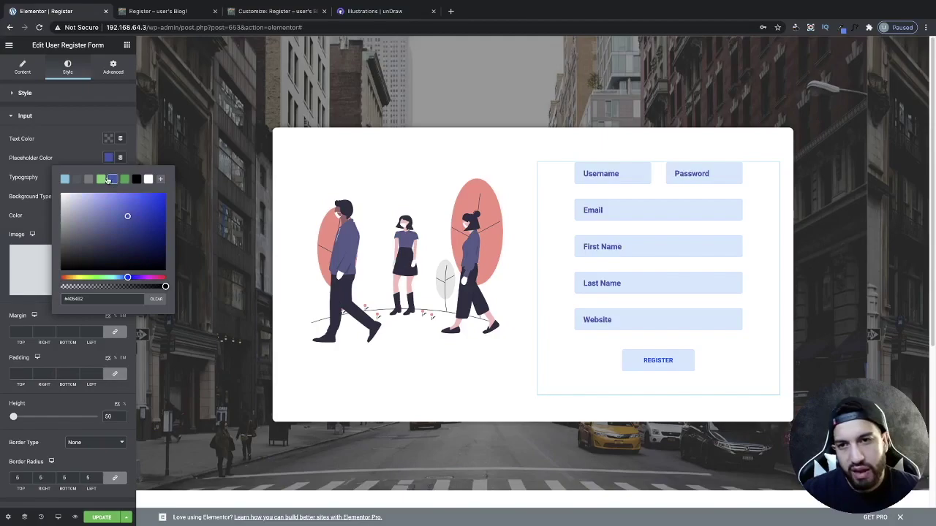
{"action": "left_click", "coordinate": [33, 174]}
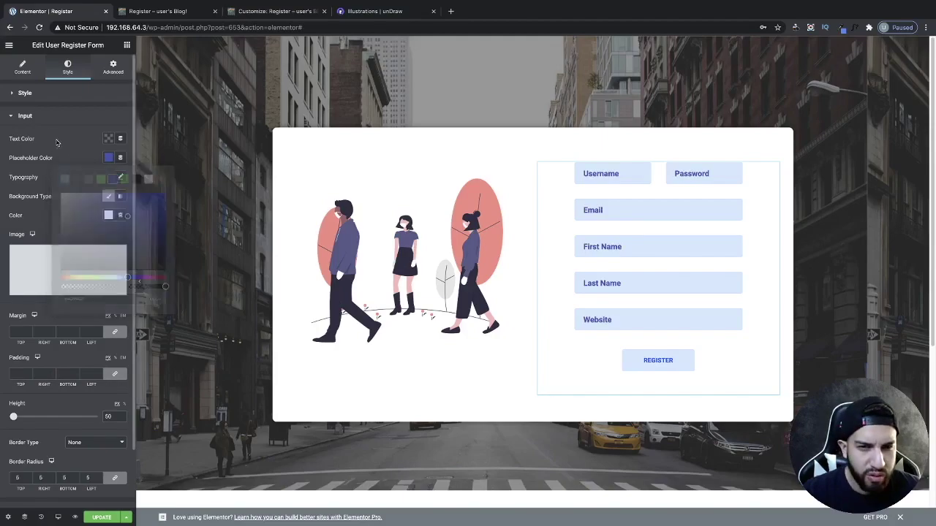
Step: Reload the live Register page to check its layout, and return to the Elementor editor
{"action": "scroll", "coordinate": [585, 277], "scroll_direction": "down", "scroll_amount": 3}
{"action": "scroll", "coordinate": [534, 286], "scroll_direction": "up", "scroll_amount": 3}
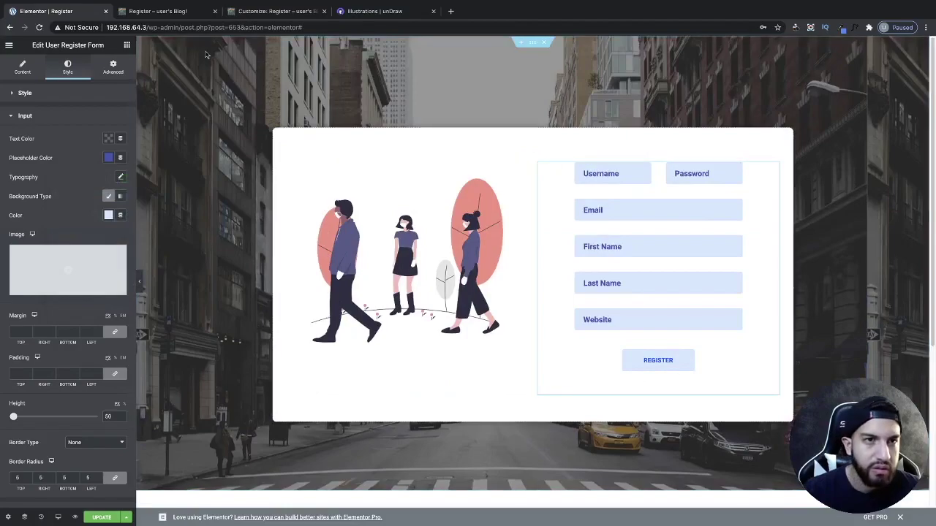
{"action": "left_click", "coordinate": [176, 12]}
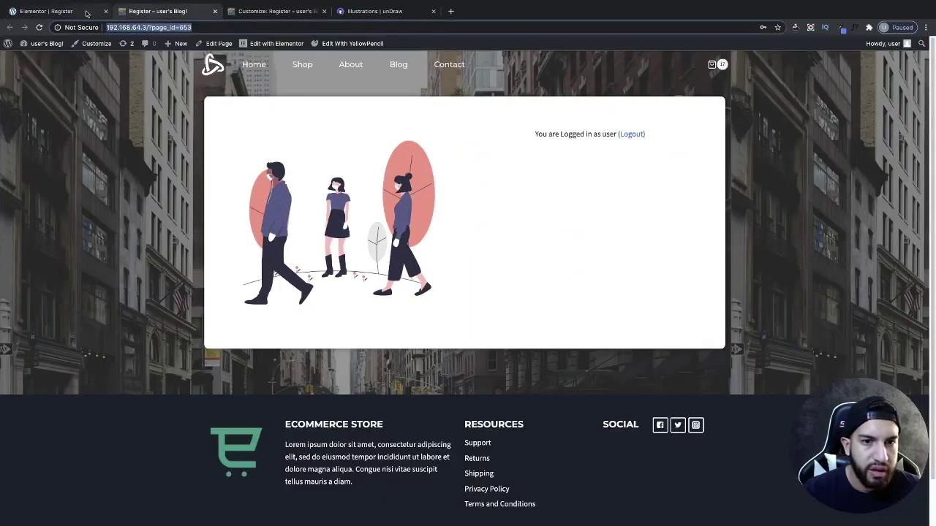
{"action": "scroll", "coordinate": [185, 97], "scroll_direction": "down", "scroll_amount": 2}
{"action": "scroll", "coordinate": [394, 164], "scroll_direction": "up", "scroll_amount": 2}
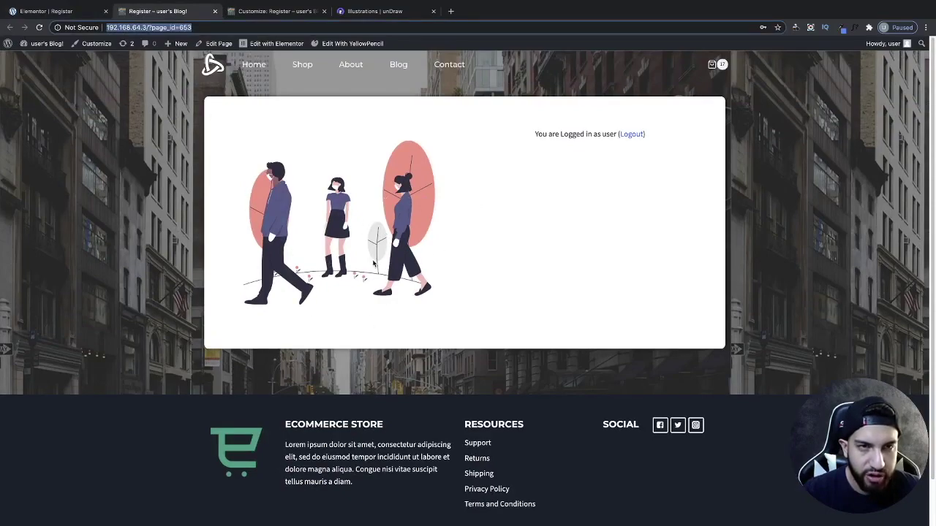
{"action": "key", "text": "Return"}
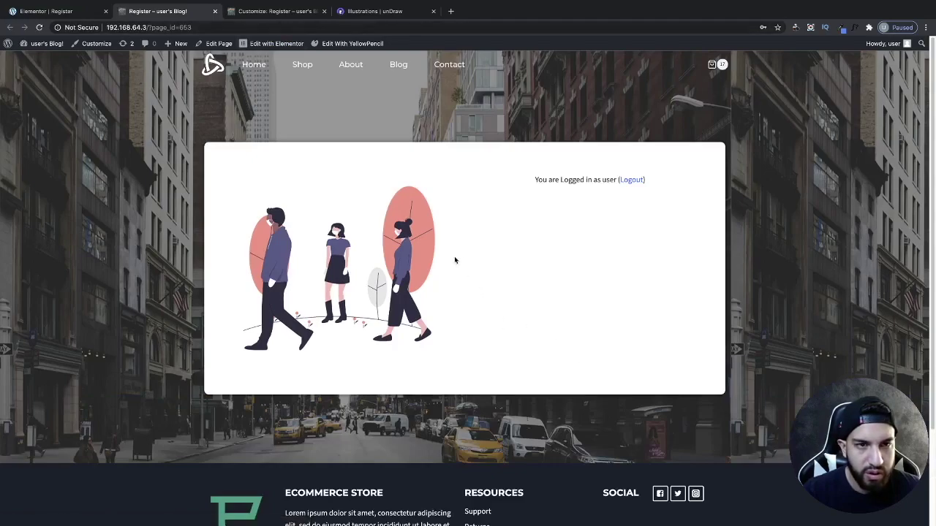
{"action": "left_click", "coordinate": [70, 11]}
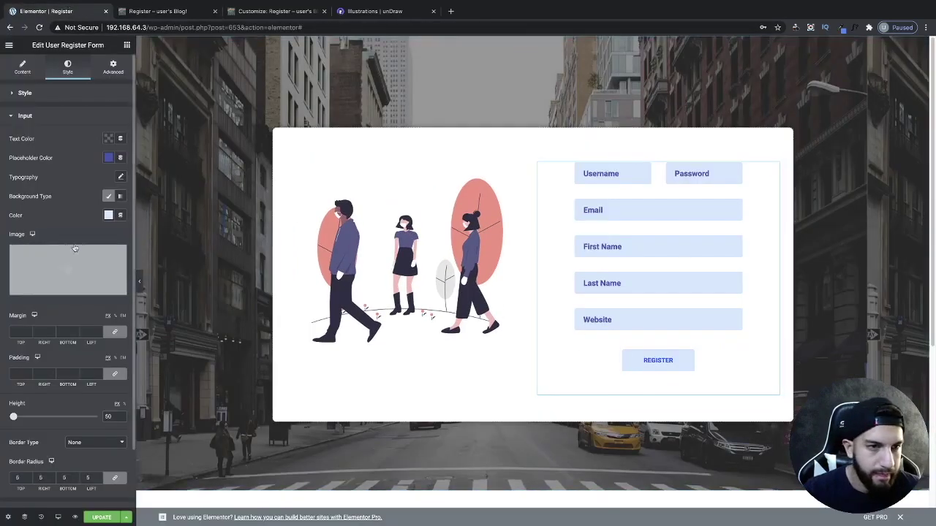
Step: Set the submit button's text color, trying the indigo swatch before settling on white
{"action": "scroll", "coordinate": [73, 307], "scroll_direction": "down", "scroll_amount": 2}
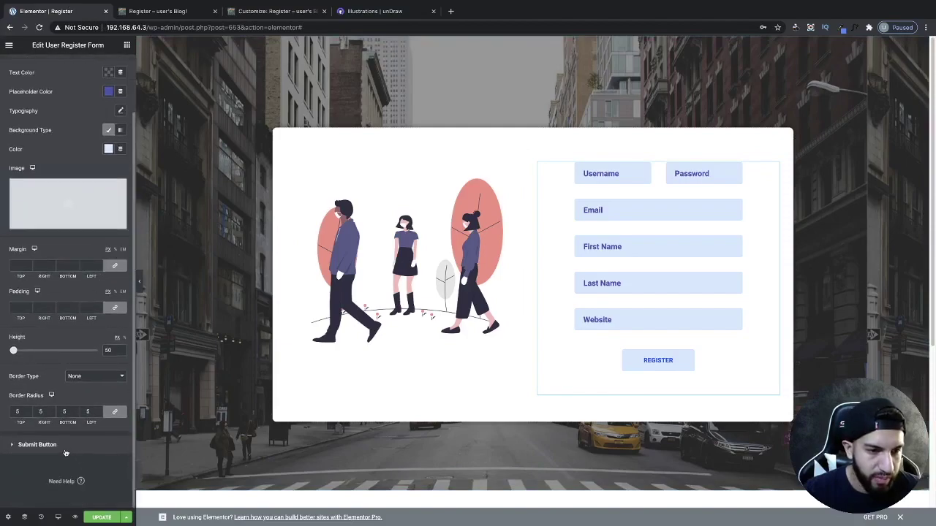
{"action": "left_click", "coordinate": [70, 447]}
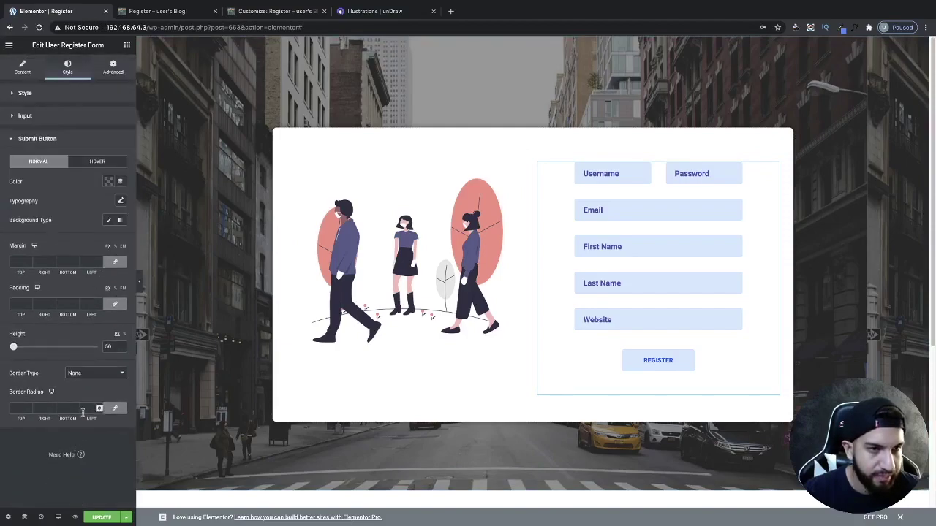
{"action": "left_click", "coordinate": [108, 182]}
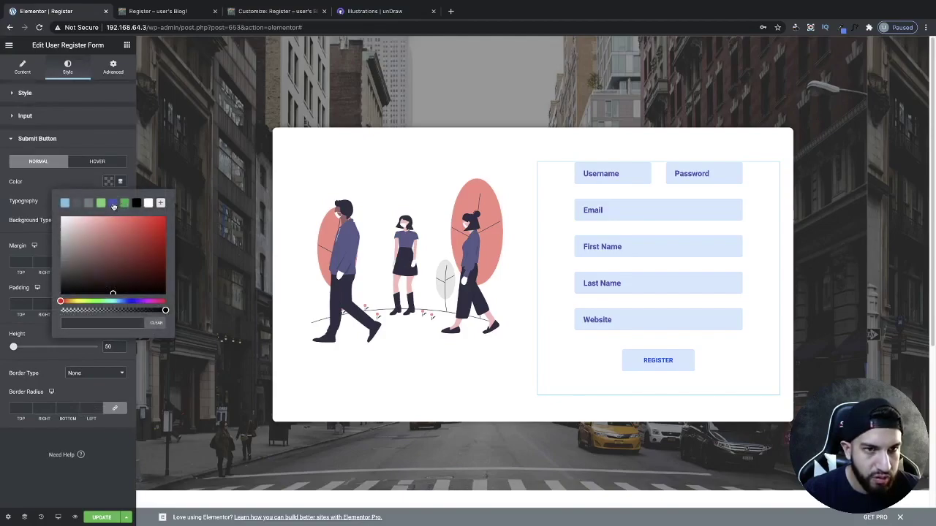
{"action": "left_click", "coordinate": [113, 204]}
{"action": "left_click", "coordinate": [82, 181]}
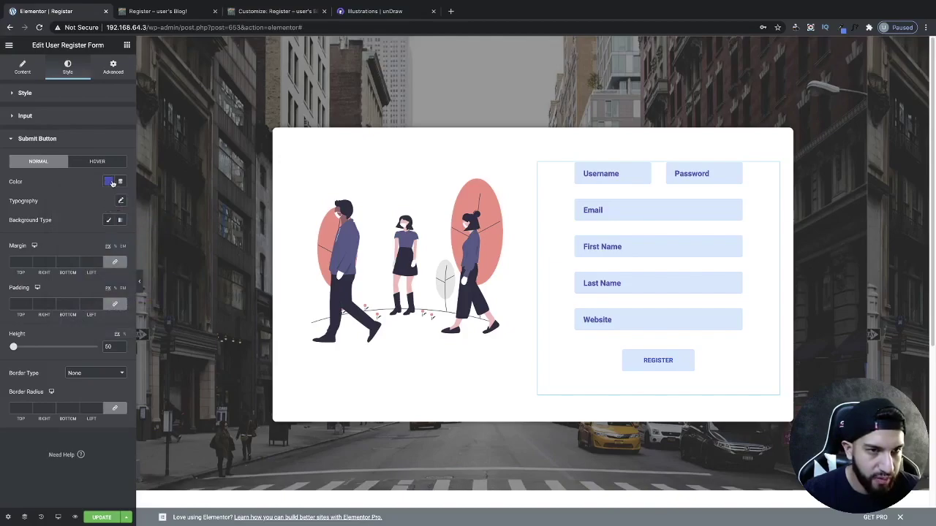
{"action": "left_click", "coordinate": [110, 183]}
{"action": "left_click", "coordinate": [148, 203]}
{"action": "left_click", "coordinate": [9, 230]}
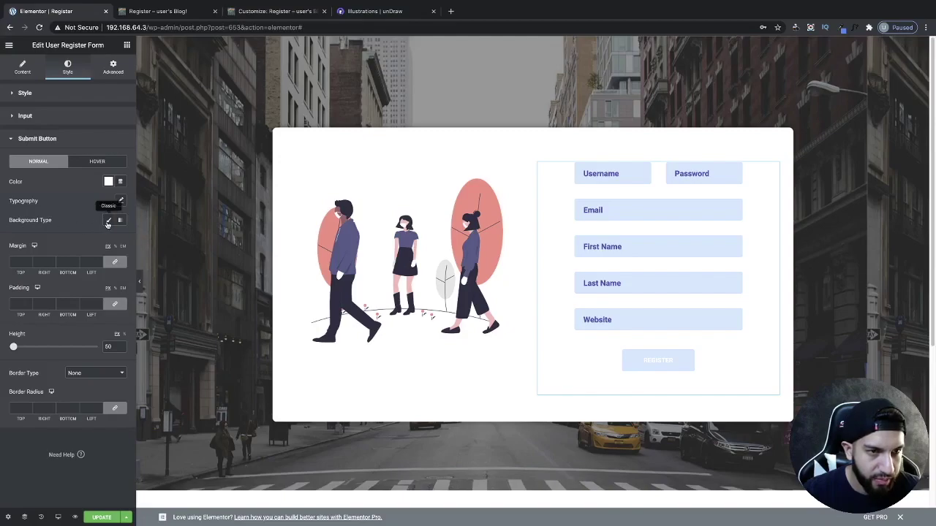
Step: Give the submit button a classic indigo background and preview the page with the editor panel hidden
{"action": "left_click", "coordinate": [108, 220]}
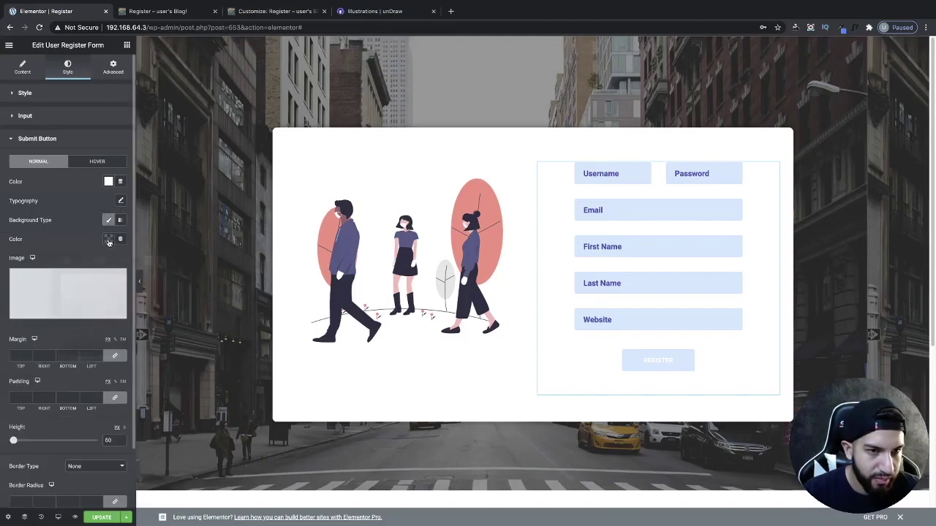
{"action": "left_click", "coordinate": [108, 240]}
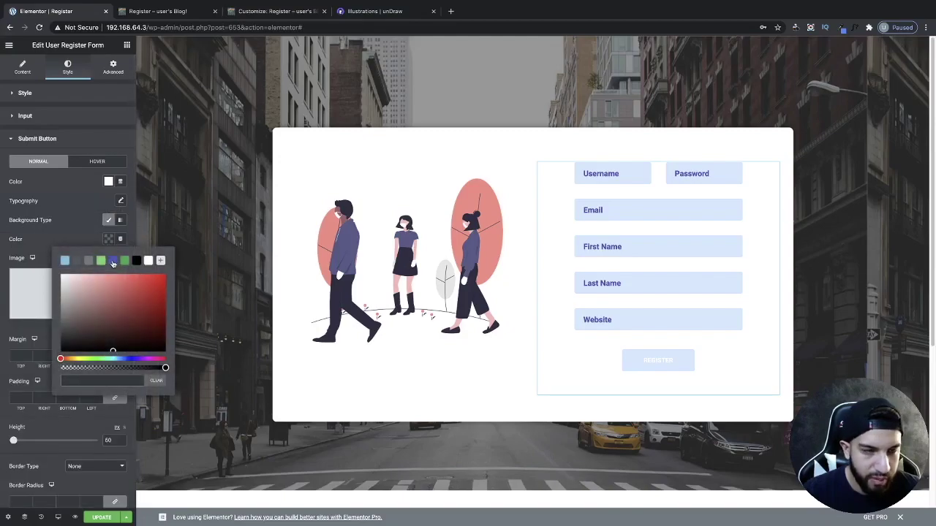
{"action": "left_click", "coordinate": [113, 264]}
{"action": "left_click", "coordinate": [66, 228]}
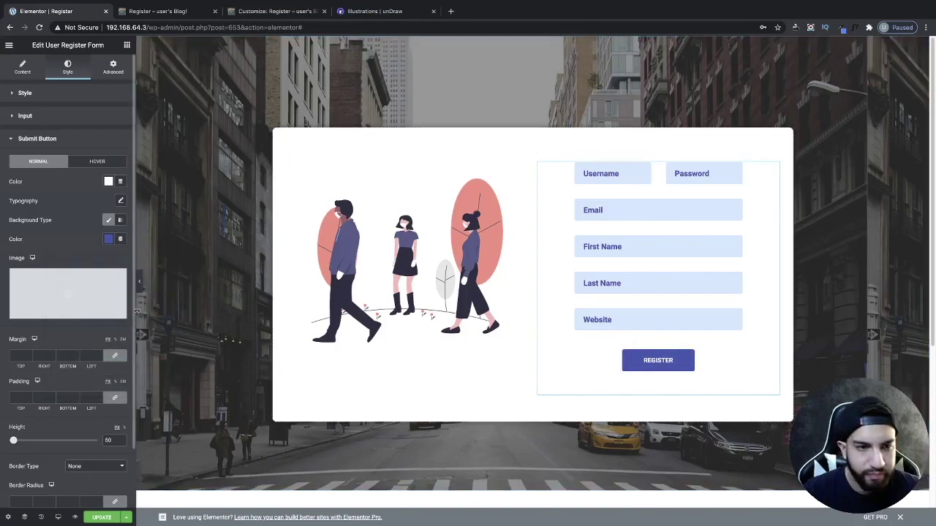
{"action": "left_click", "coordinate": [139, 285]}
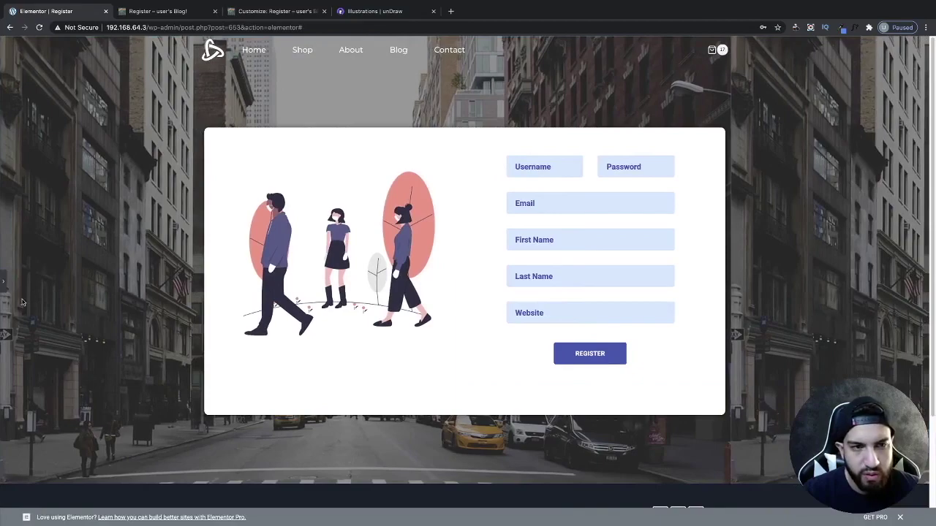
{"action": "left_click", "coordinate": [3, 282]}
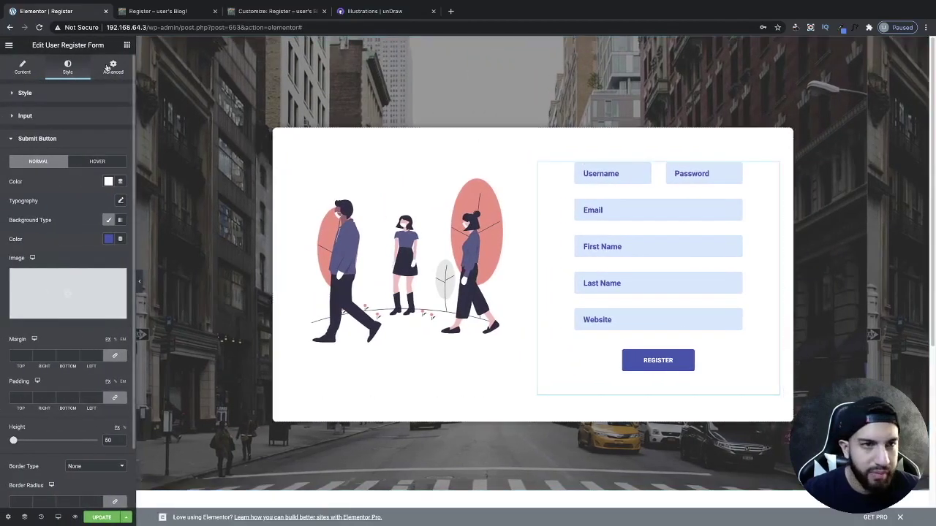
Step: Add a Heading widget above the registration form and set its title to "Register"
{"action": "left_click", "coordinate": [126, 45]}
{"action": "left_click_drag", "start_coordinate": [100, 131], "coordinate": [665, 168]}
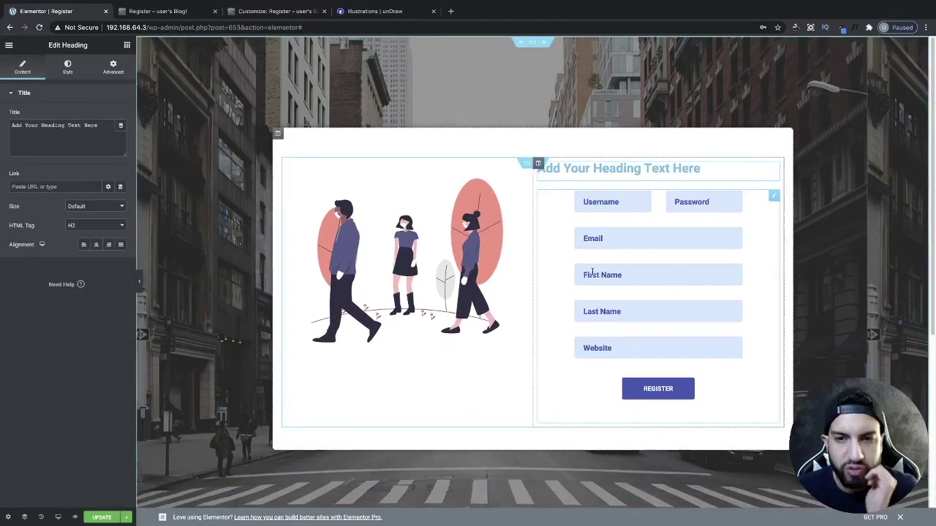
{"action": "triple_click", "coordinate": [86, 141]}
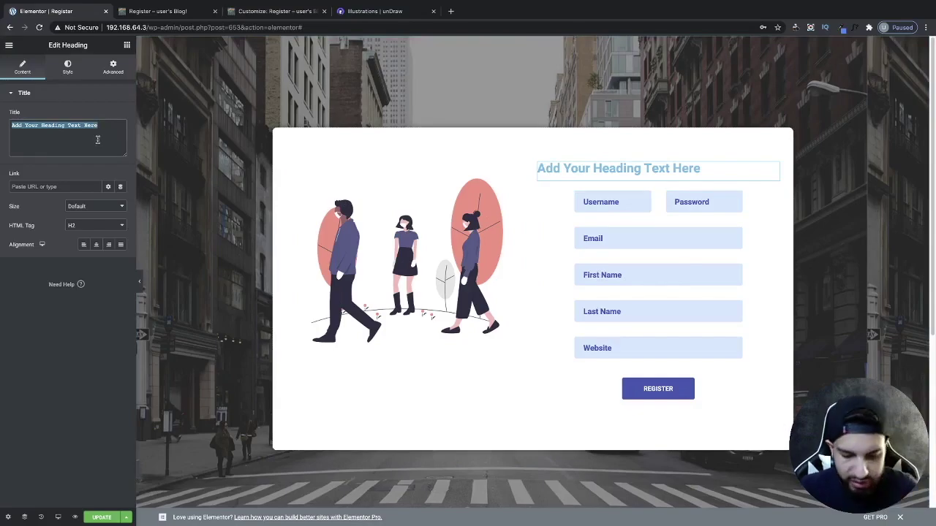
{"action": "key", "text": "BackSpace"}
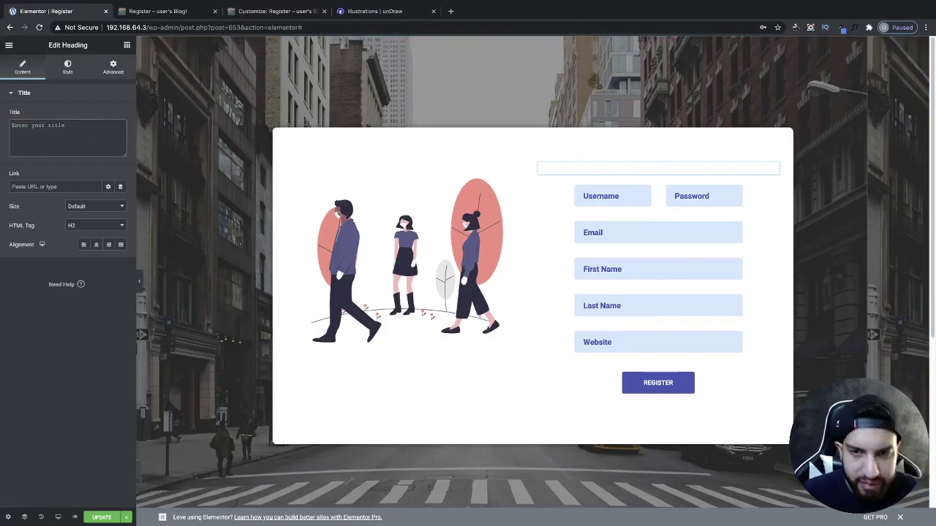
{"action": "type", "text": "Register"}
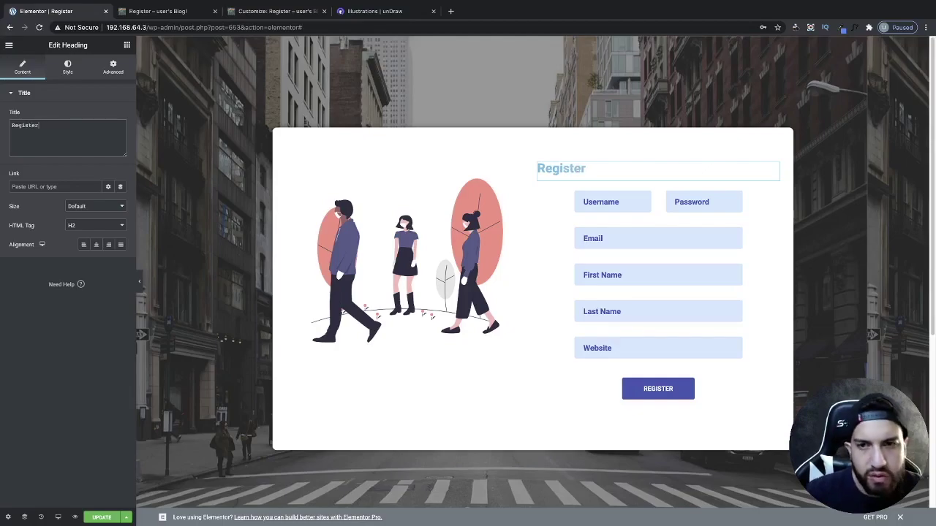
Step: Set the Register heading's text color to the indigo swatch
{"action": "left_click", "coordinate": [68, 68]}
{"action": "left_click", "coordinate": [109, 116]}
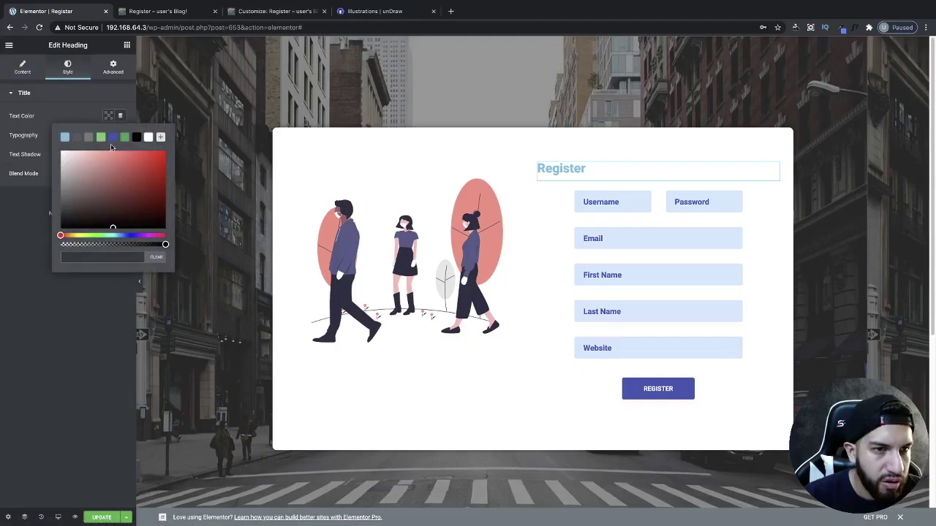
{"action": "left_click", "coordinate": [112, 138]}
{"action": "left_click", "coordinate": [79, 220]}
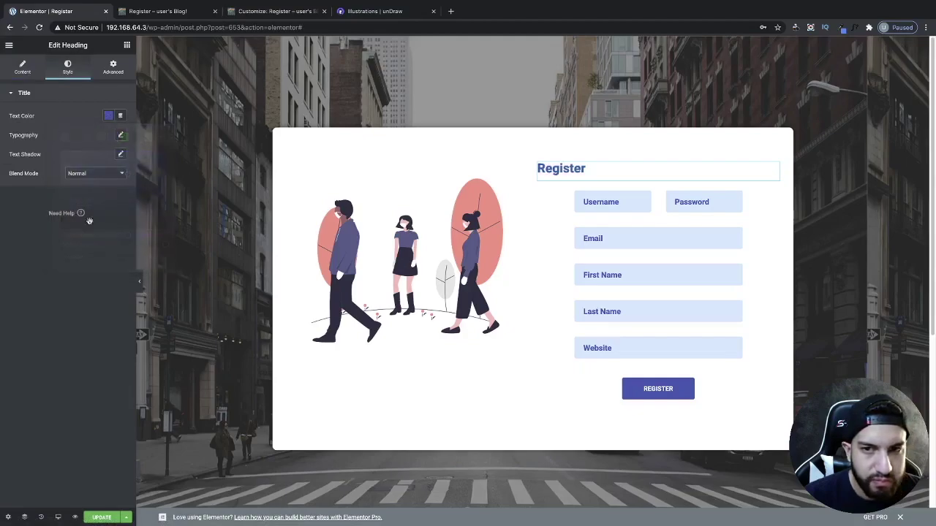
Step: Set the Register heading's typography transform to Uppercase
{"action": "left_click", "coordinate": [120, 135]}
{"action": "left_click", "coordinate": [79, 214]}
{"action": "left_click", "coordinate": [78, 214]}
{"action": "left_click", "coordinate": [81, 234]}
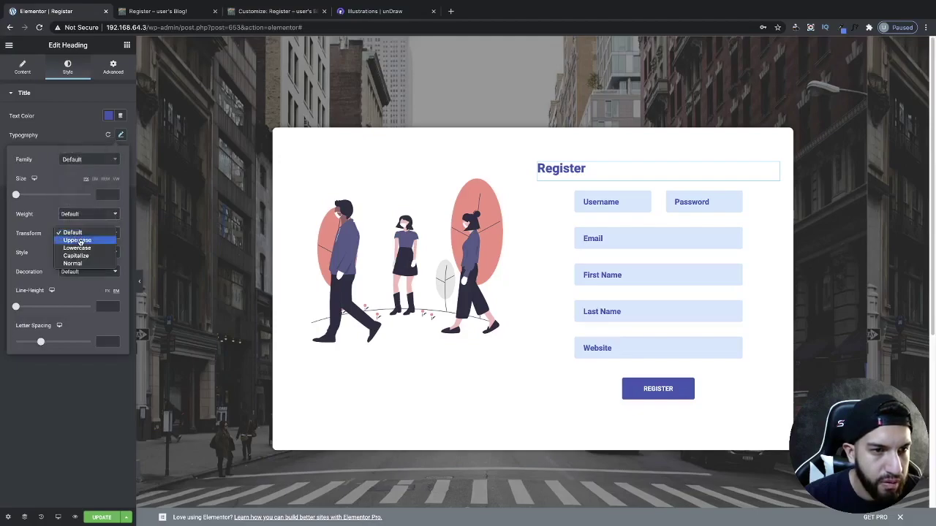
{"action": "left_click", "coordinate": [77, 240]}
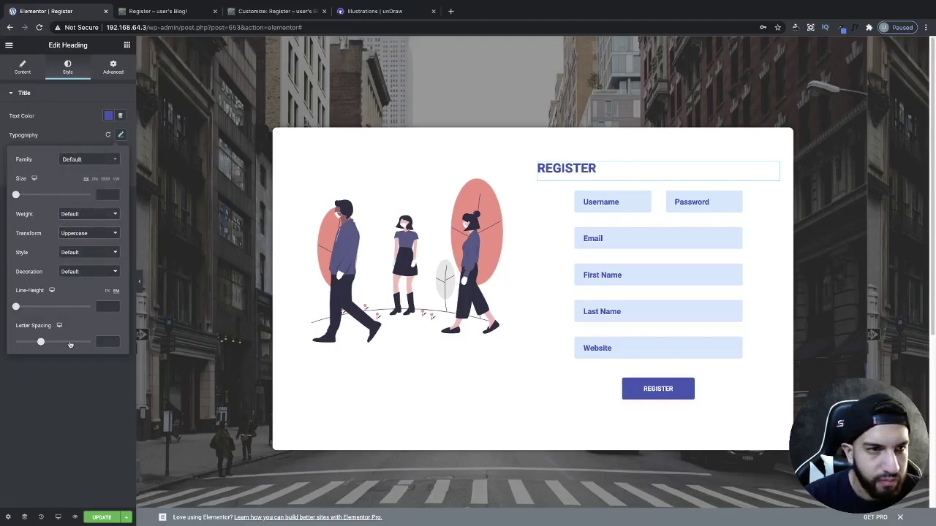
{"action": "left_click", "coordinate": [79, 362]}
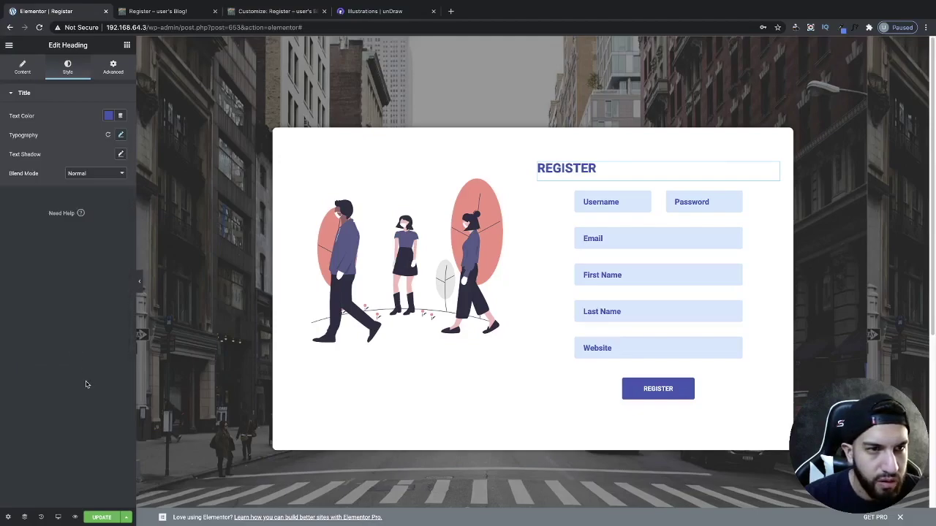
Step: Center-align the Register heading above the form
{"action": "left_click", "coordinate": [550, 210]}
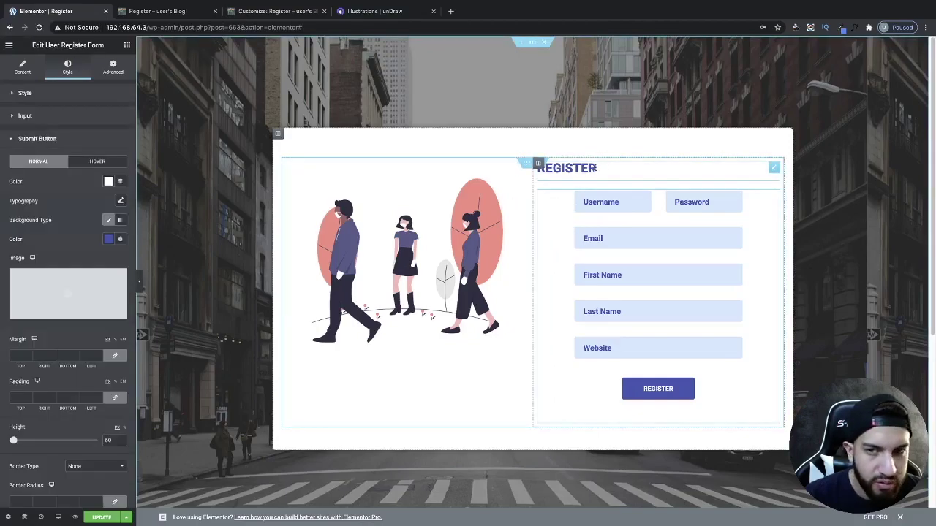
{"action": "left_click", "coordinate": [557, 168]}
{"action": "left_click", "coordinate": [21, 68]}
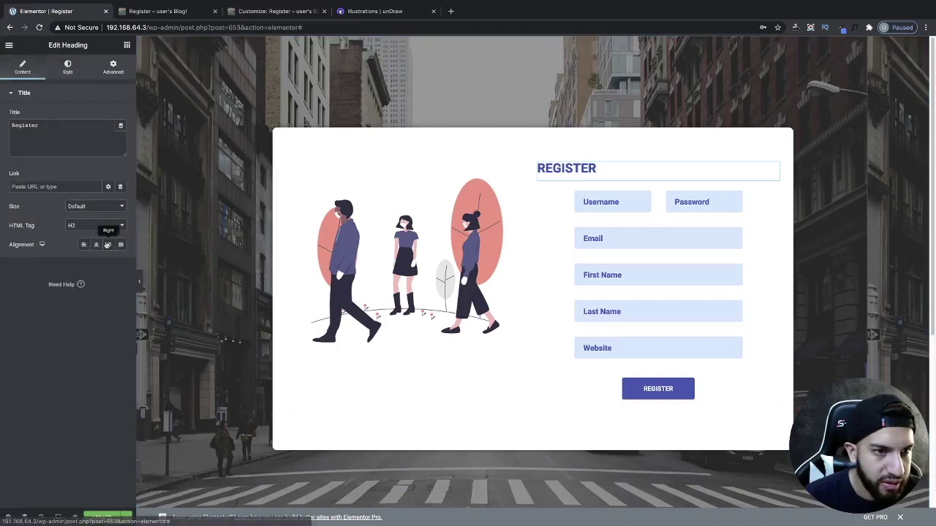
{"action": "left_click", "coordinate": [97, 245]}
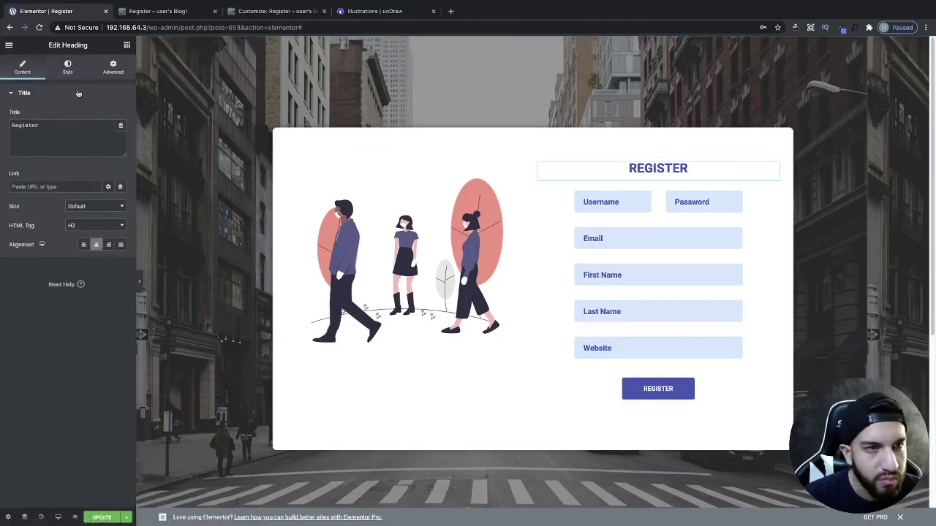
Step: Set the Register heading's font size to 35 px
{"action": "left_click", "coordinate": [67, 67]}
{"action": "left_click", "coordinate": [121, 136]}
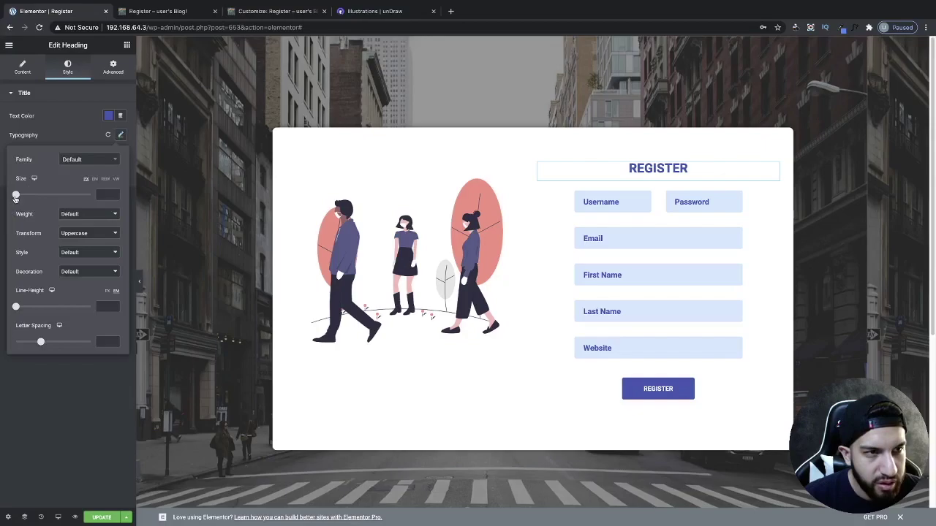
{"action": "left_click_drag", "start_coordinate": [16, 196], "coordinate": [28, 196]}
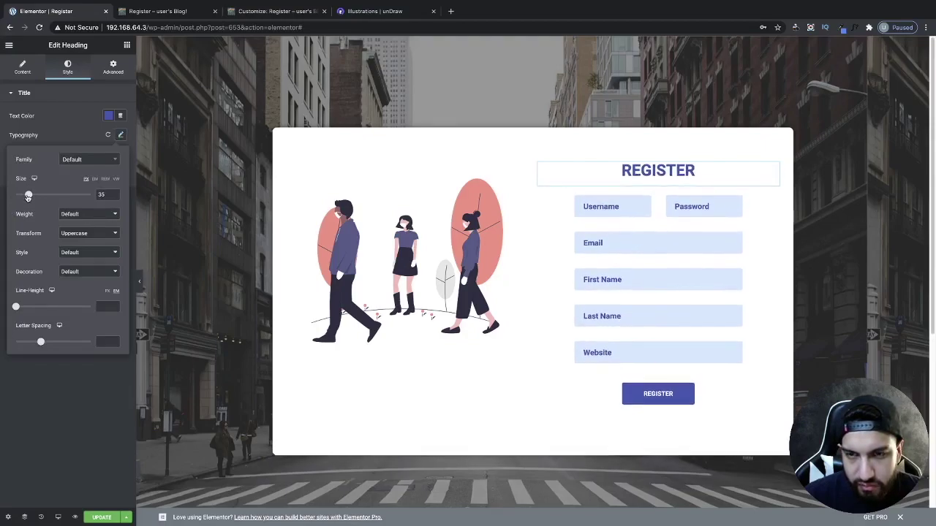
Step: Set the vertical alignment of the column holding the illustration to Middle
{"action": "left_click", "coordinate": [408, 230]}
{"action": "left_click", "coordinate": [285, 164]}
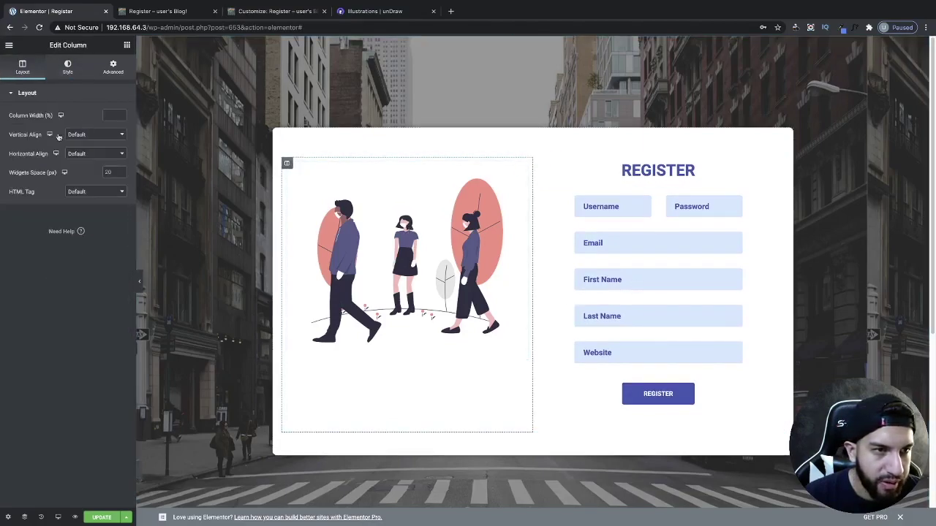
{"action": "left_click", "coordinate": [84, 138]}
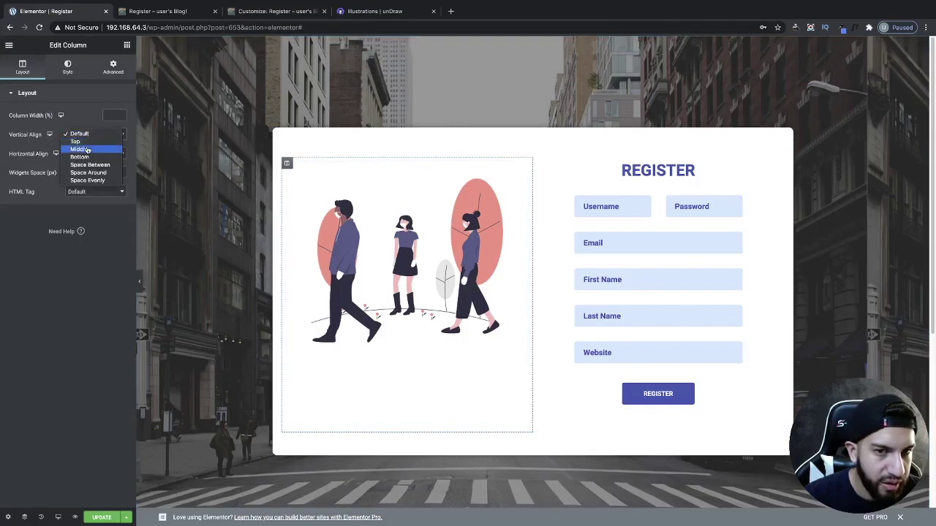
{"action": "left_click", "coordinate": [80, 146]}
Step: Preview the page with the editor panel hidden, restore the panel and update the page
{"action": "left_click", "coordinate": [139, 281]}
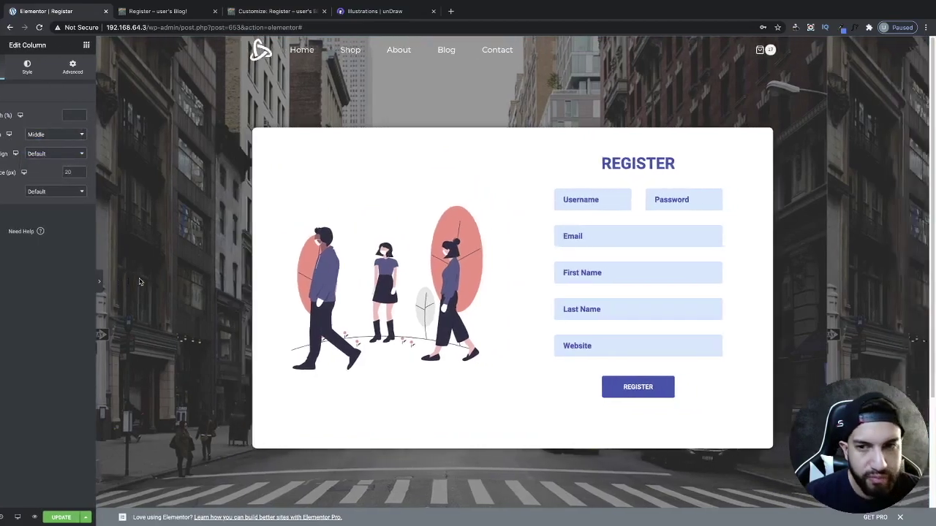
{"action": "scroll", "coordinate": [246, 207], "scroll_direction": "down", "scroll_amount": 1}
{"action": "scroll", "coordinate": [244, 209], "scroll_direction": "up", "scroll_amount": 1}
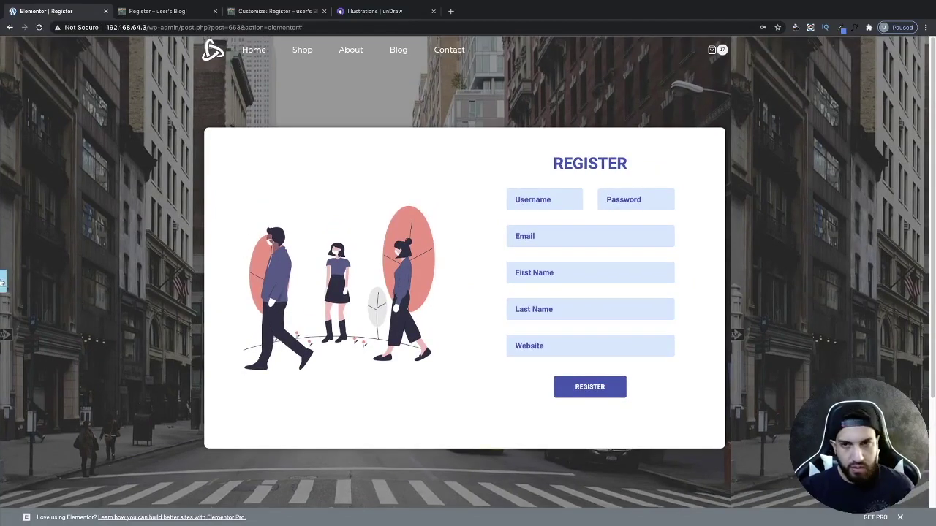
{"action": "left_click", "coordinate": [2, 282]}
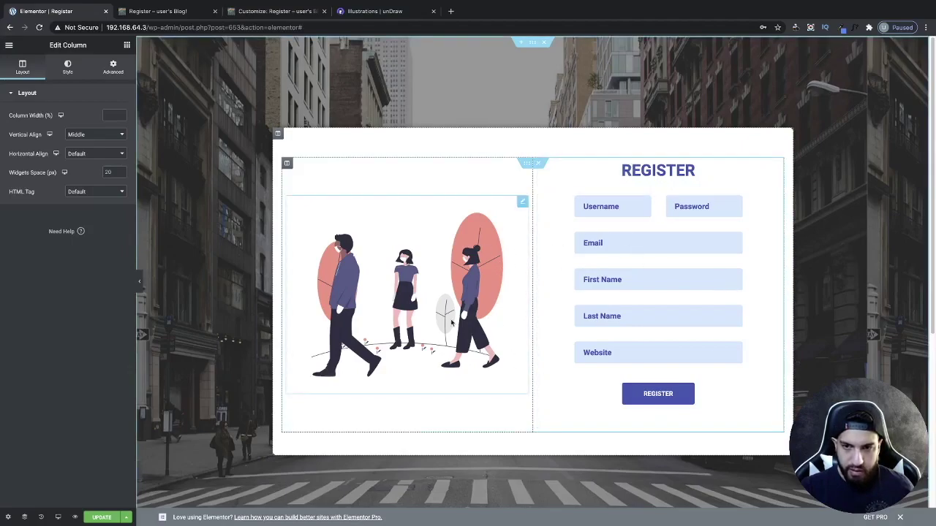
{"action": "left_click", "coordinate": [101, 518]}
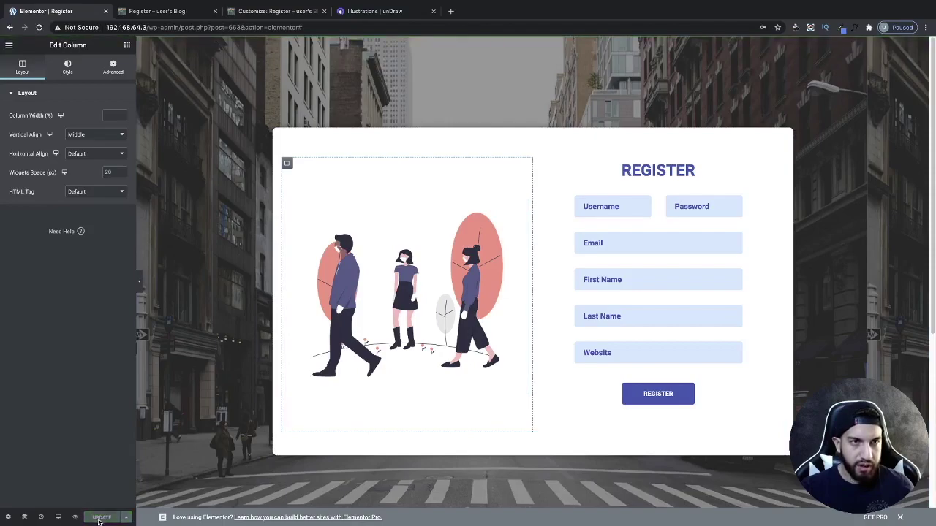
Step: Open the live Register page at 192.168.64.3/?page_id=653 in an incognito window and check its logged-out layout and Username field
{"action": "left_click", "coordinate": [152, 12]}
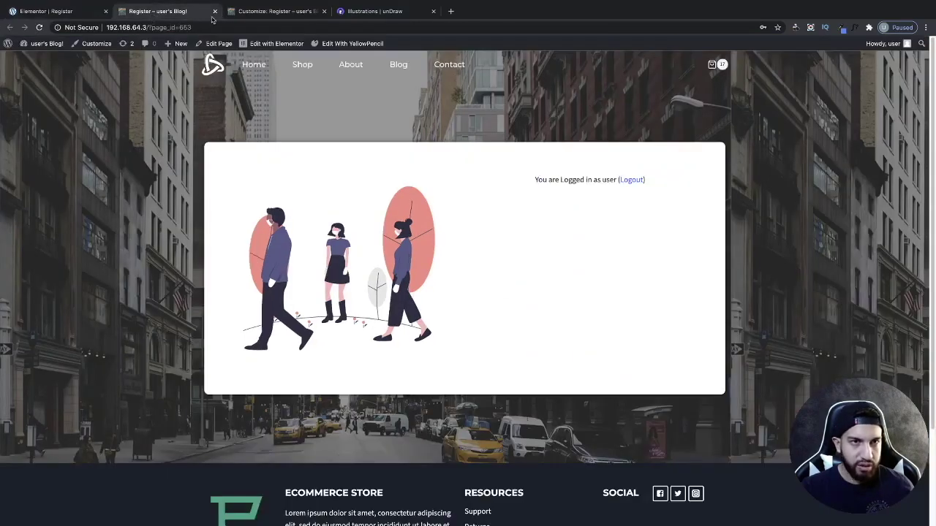
{"action": "key", "text": "ctrl+shift+n"}
{"action": "type", "text": "192.168.64.3/?page_id=653"}
{"action": "key", "text": "Return"}
{"action": "scroll", "coordinate": [580, 326], "scroll_direction": "down", "scroll_amount": 1}
{"action": "scroll", "coordinate": [623, 326], "scroll_direction": "up", "scroll_amount": 1}
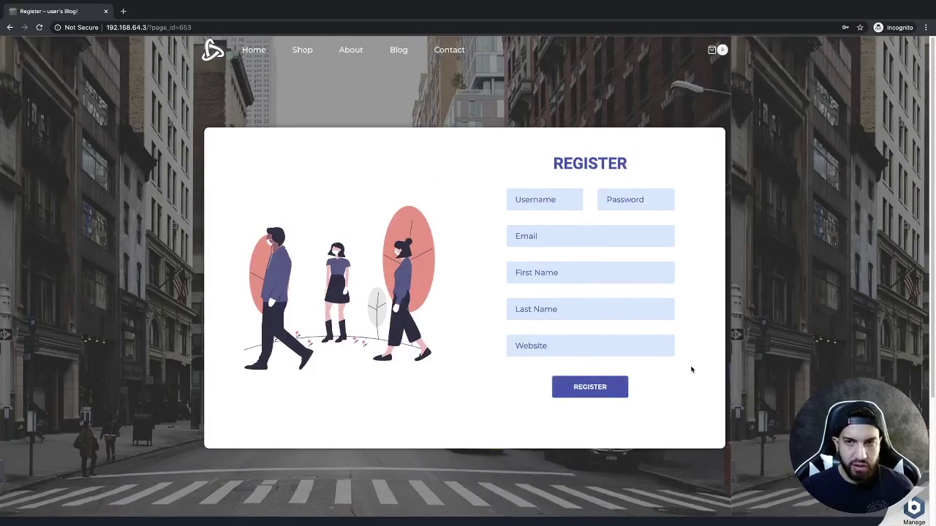
{"action": "scroll", "coordinate": [691, 369], "scroll_direction": "down", "scroll_amount": 1}
{"action": "scroll", "coordinate": [475, 299], "scroll_direction": "up", "scroll_amount": 1}
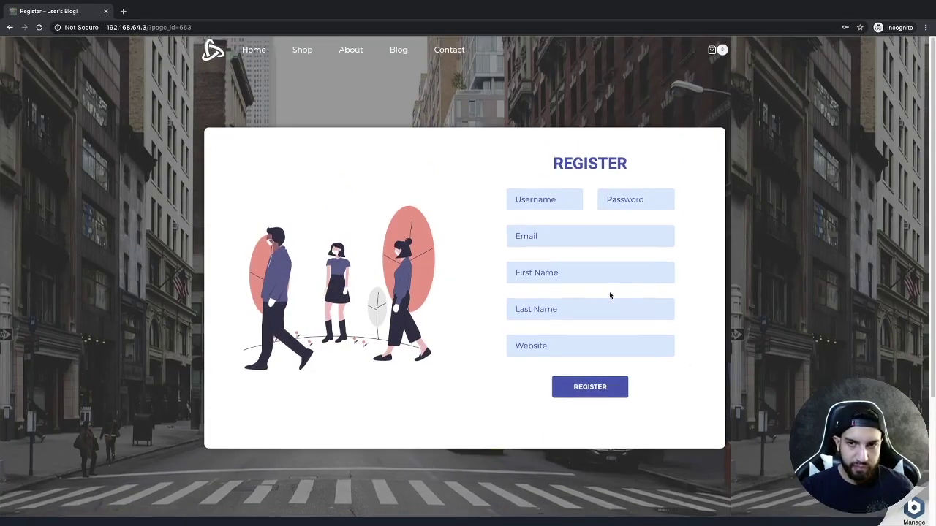
{"action": "left_click", "coordinate": [532, 203]}
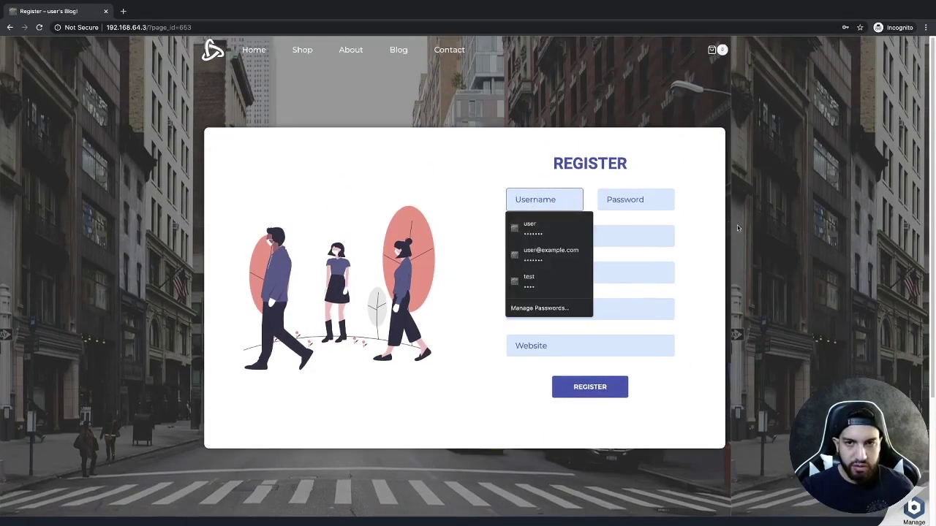
{"action": "left_click", "coordinate": [772, 236]}
{"action": "scroll", "coordinate": [669, 256], "scroll_direction": "down", "scroll_amount": 1}
{"action": "scroll", "coordinate": [673, 261], "scroll_direction": "up", "scroll_amount": 1}
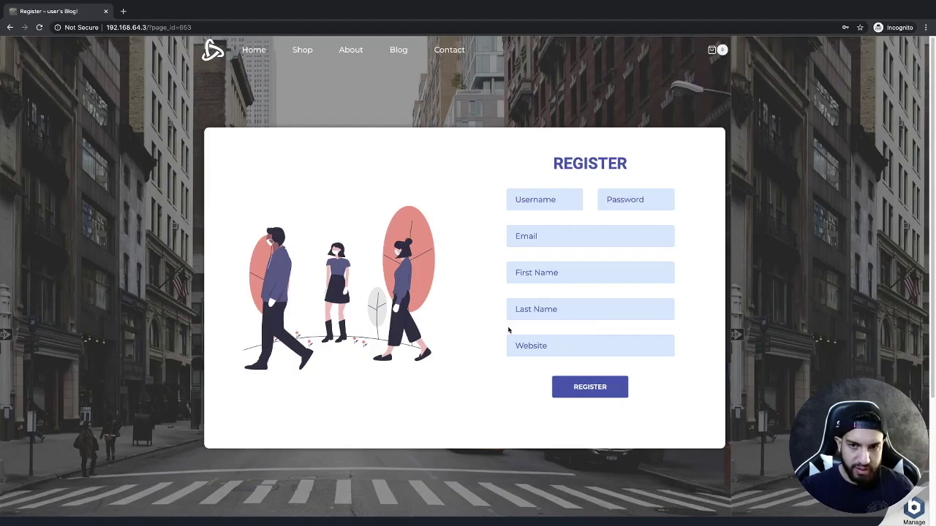
Step: Return to the Elementor editor, set the outer white column's bottom padding to 10 px after trying 30 and 20, and update the page
{"action": "key", "text": "ctrl+Left"}
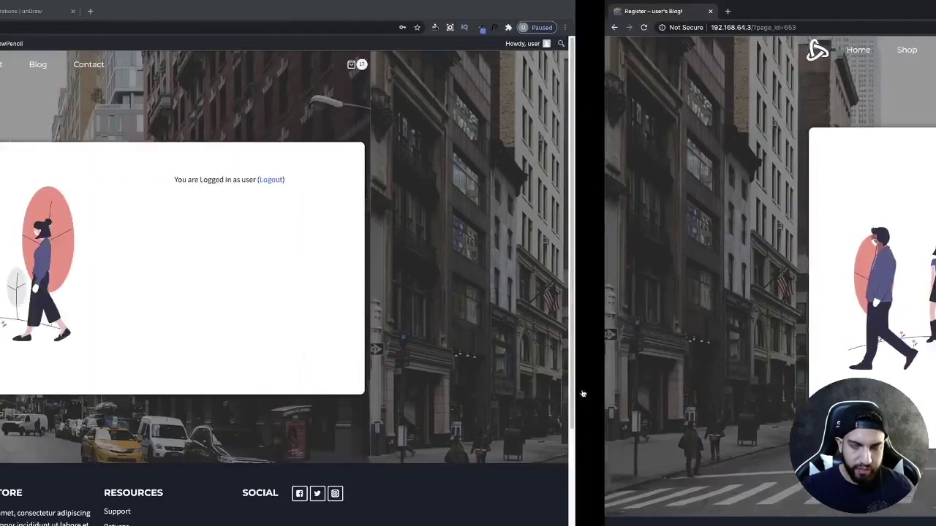
{"action": "left_click", "coordinate": [97, 7]}
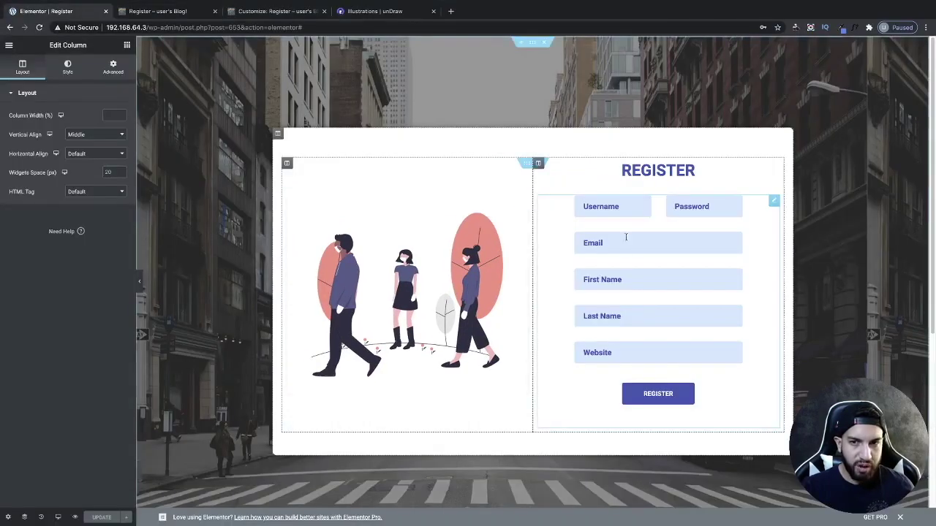
{"action": "left_click", "coordinate": [283, 146]}
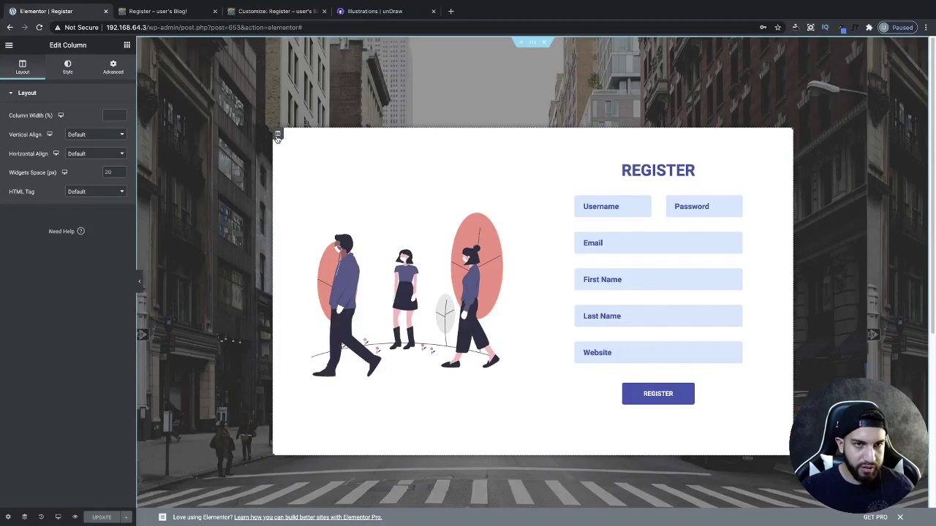
{"action": "left_click", "coordinate": [113, 67]}
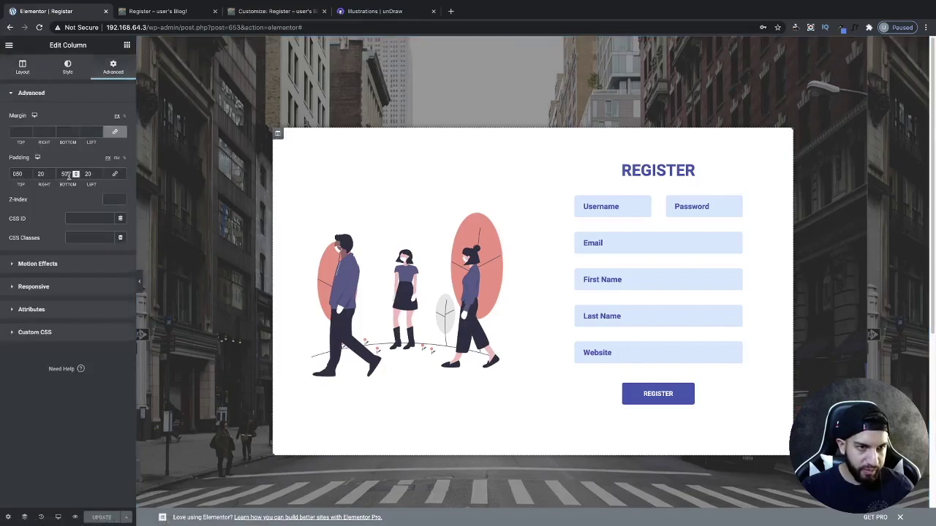
{"action": "type", "text": "30"}
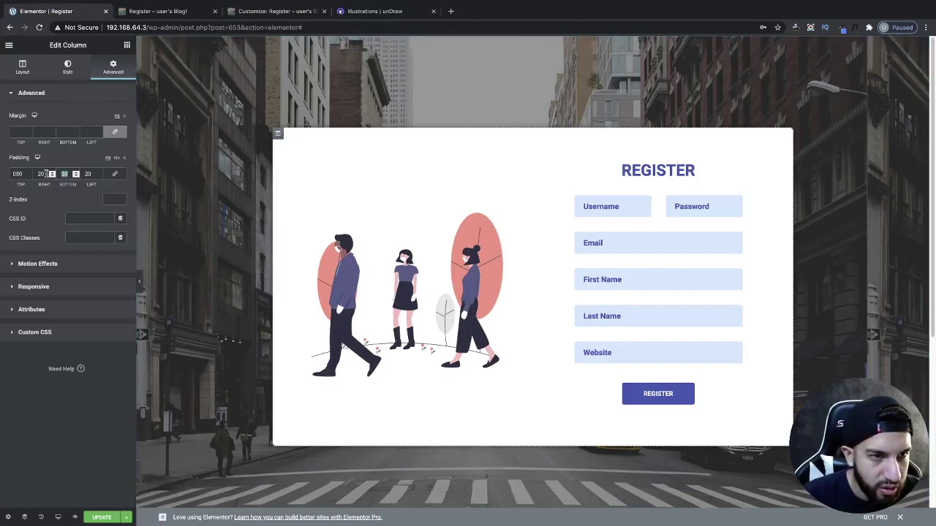
{"action": "type", "text": "20"}
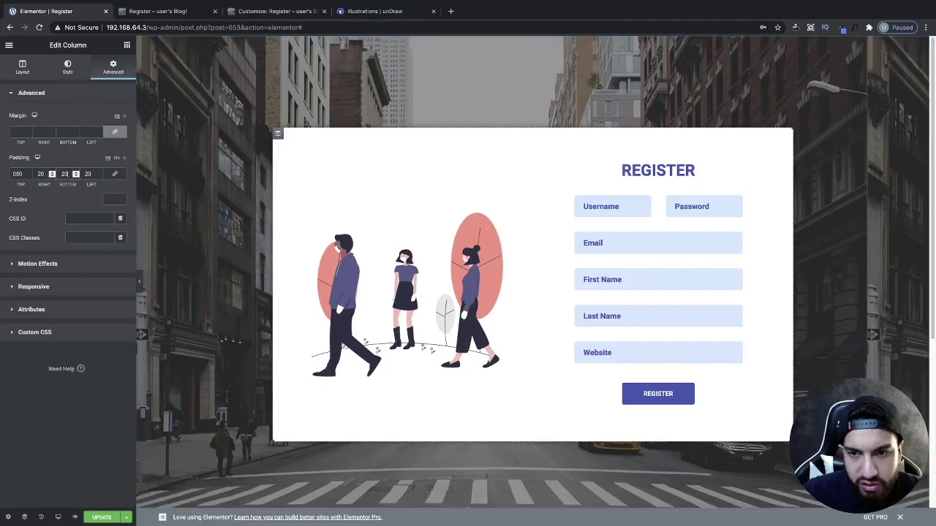
{"action": "key", "text": "BackSpace"}
{"action": "key", "text": "BackSpace"}
{"action": "type", "text": "10"}
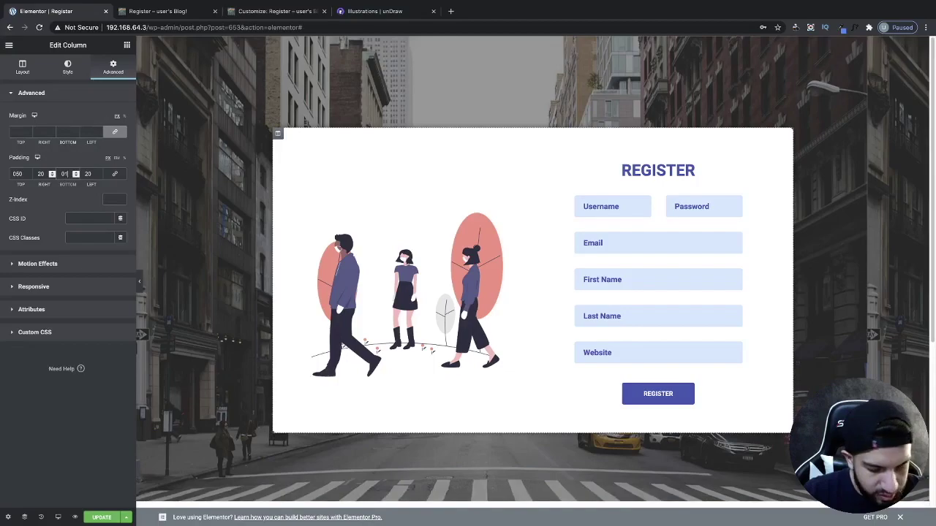
{"action": "left_click", "coordinate": [101, 517]}
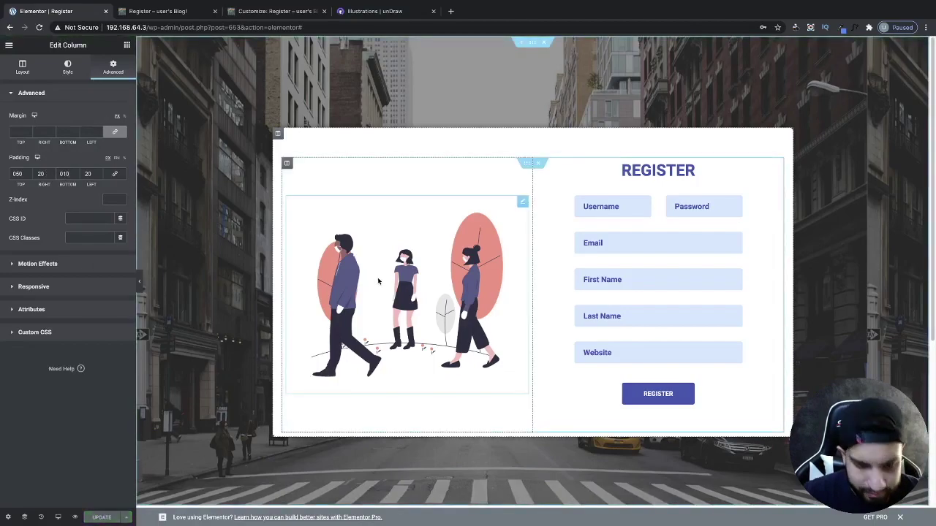
Step: Switch back to the incognito window and reload the live Register page to check the new padding
{"action": "key", "text": "ctrl+Right"}
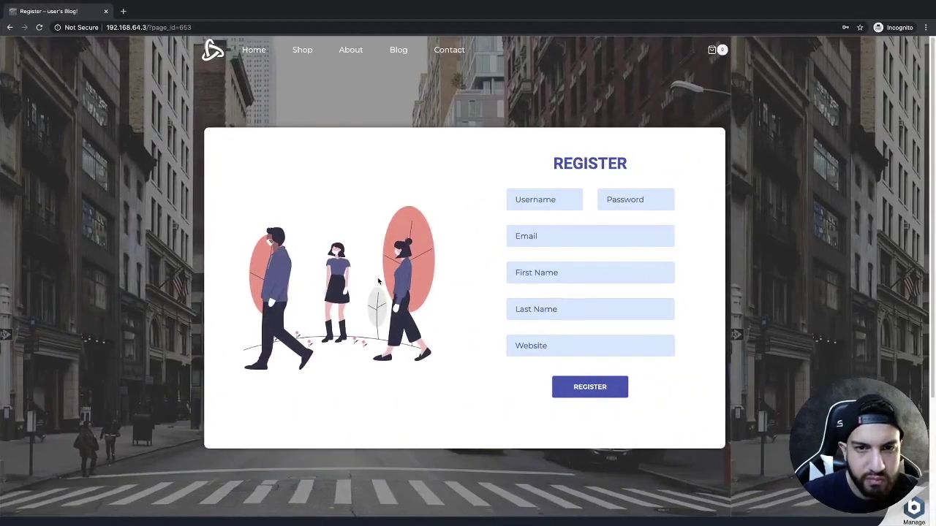
{"action": "left_click", "coordinate": [178, 27]}
{"action": "key", "text": "Return"}
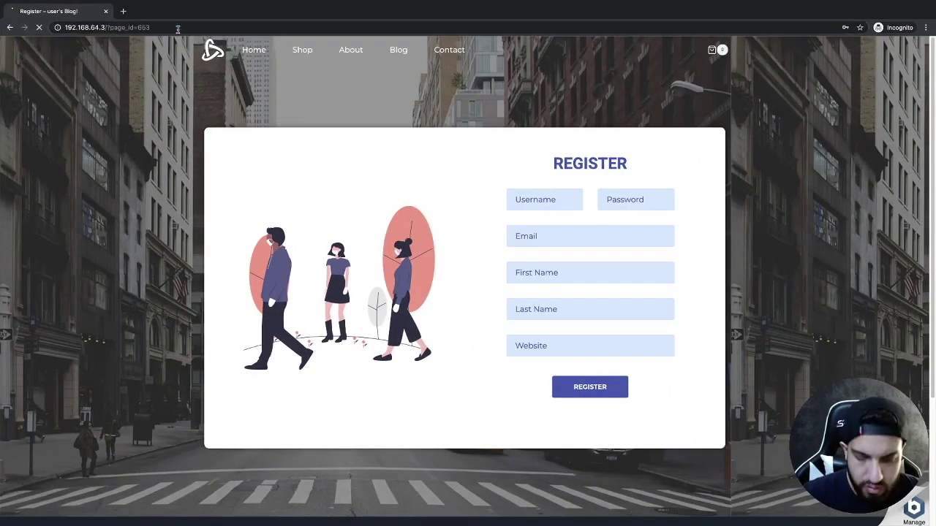
Step: Look over the reloaded Register page's card and bottom spacing, and return to the Elementor editor window
{"action": "scroll", "coordinate": [808, 320], "scroll_direction": "down", "scroll_amount": 2}
{"action": "scroll", "coordinate": [759, 293], "scroll_direction": "up", "scroll_amount": 2}
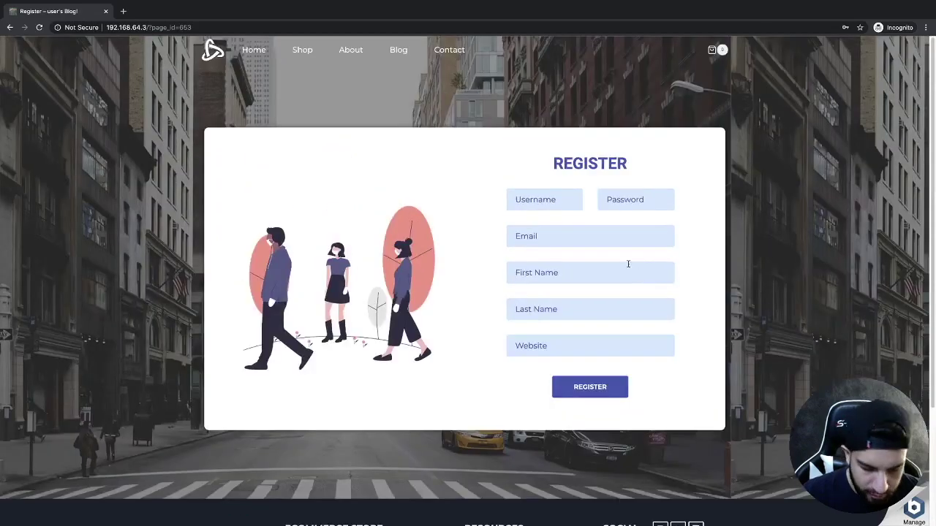
{"action": "key", "text": "ctrl+Left"}
Step: Give the inner column holding the illustration a solid border with a right width of 3 px
{"action": "left_click", "coordinate": [286, 163]}
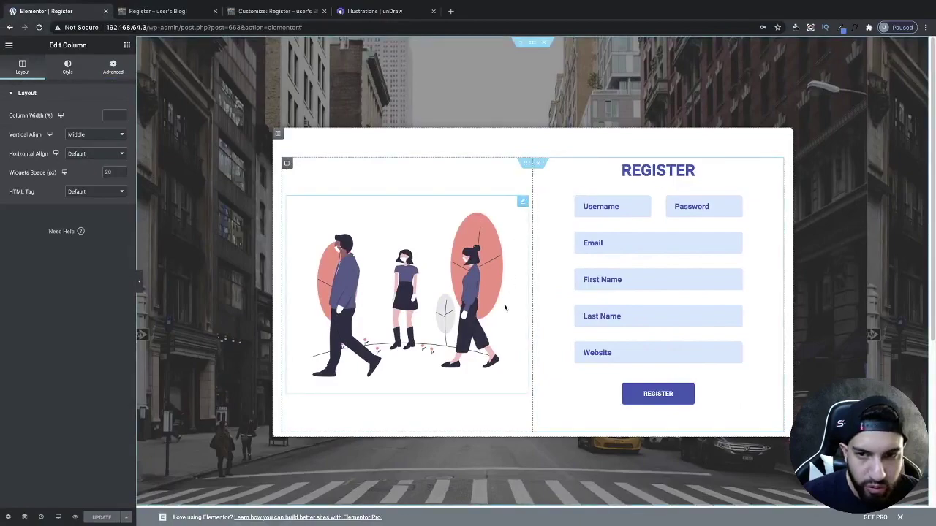
{"action": "left_click", "coordinate": [66, 67]}
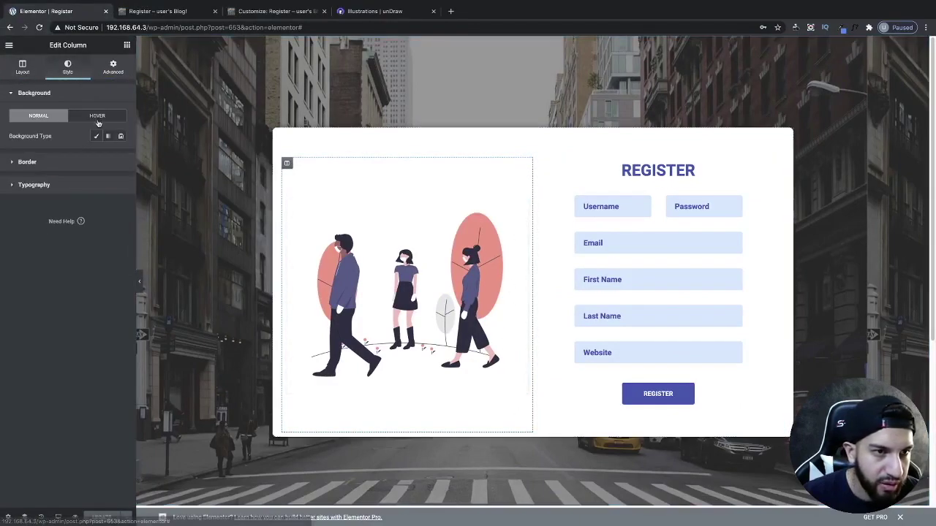
{"action": "left_click", "coordinate": [67, 165]}
{"action": "left_click", "coordinate": [114, 194]}
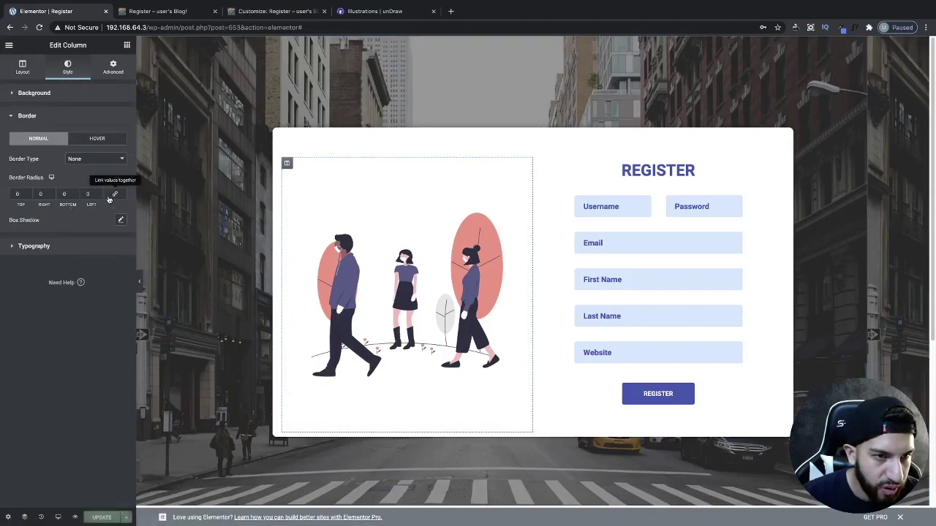
{"action": "left_click", "coordinate": [89, 160]}
{"action": "left_click", "coordinate": [84, 167]}
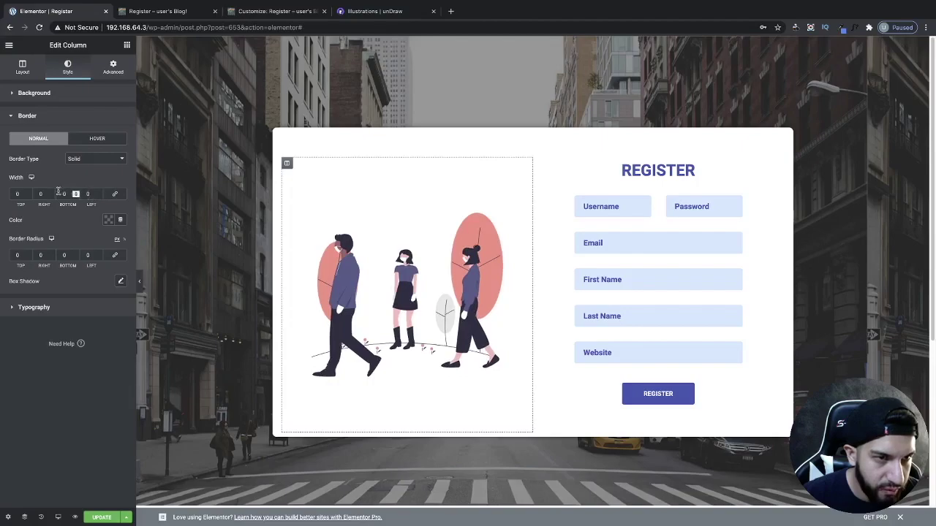
{"action": "left_click", "coordinate": [52, 193]}
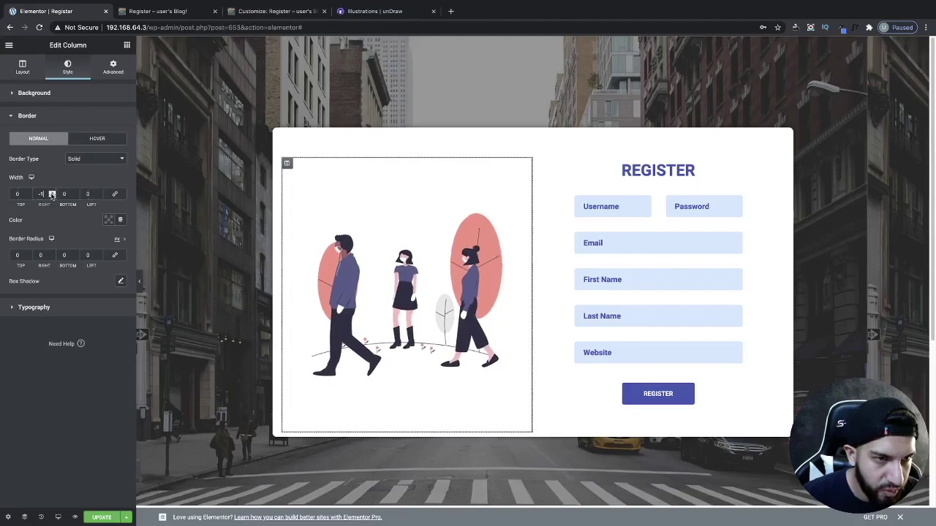
{"action": "left_click", "coordinate": [51, 193]}
{"action": "left_click", "coordinate": [52, 192]}
{"action": "left_click", "coordinate": [52, 193]}
Step: Change the illustration column's border to Dotted in the indigo-blue swatch colour, and preview it with the editor panel hidden
{"action": "left_click", "coordinate": [92, 159]}
{"action": "left_click", "coordinate": [91, 174]}
{"action": "left_click", "coordinate": [108, 220]}
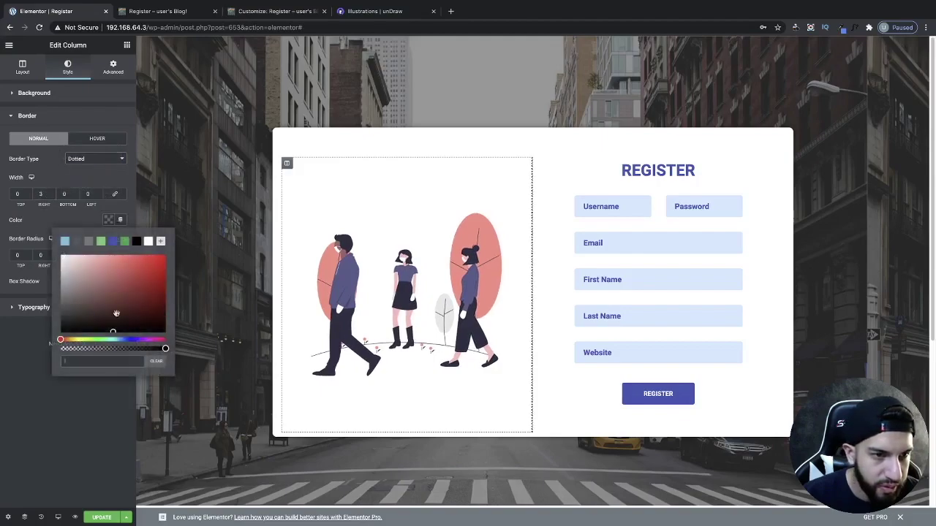
{"action": "left_click", "coordinate": [110, 243]}
{"action": "left_click", "coordinate": [69, 216]}
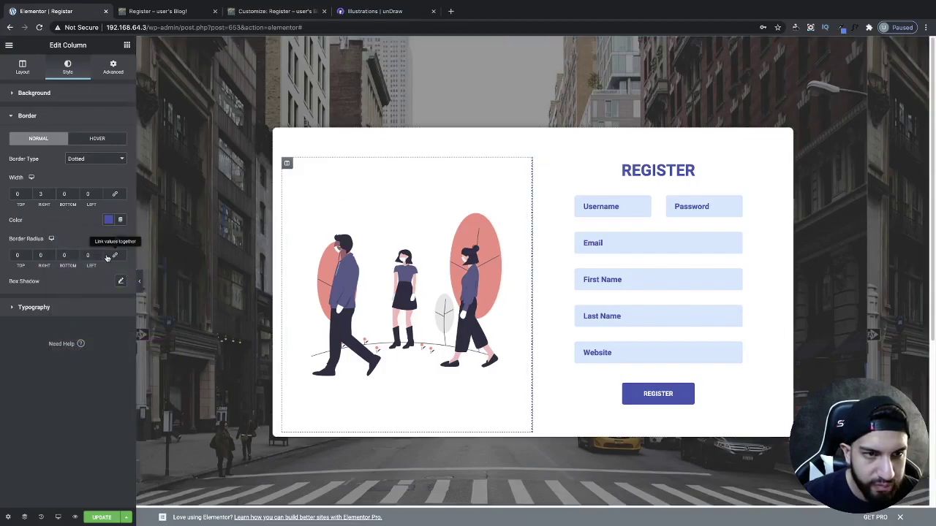
{"action": "left_click", "coordinate": [139, 282]}
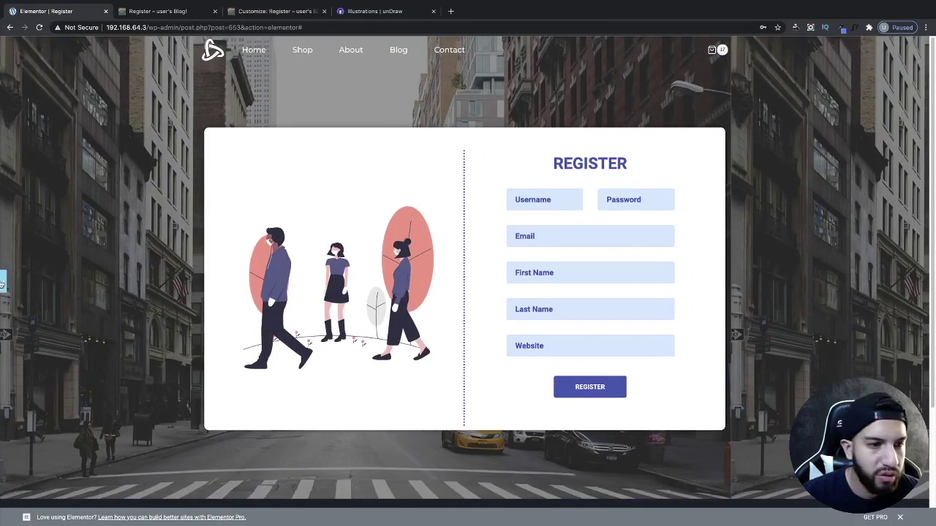
{"action": "left_click", "coordinate": [4, 282]}
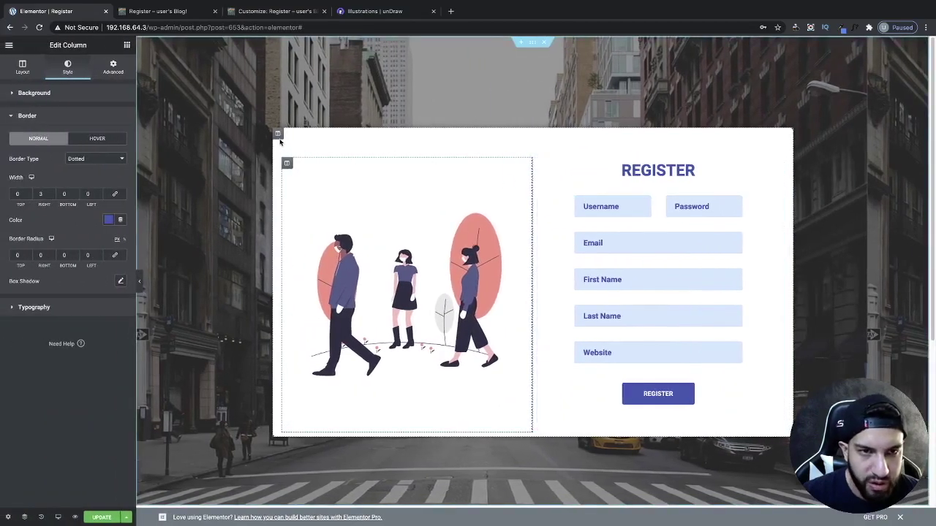
Step: Set the outer white column's bottom and top padding to 0
{"action": "left_click", "coordinate": [114, 67]}
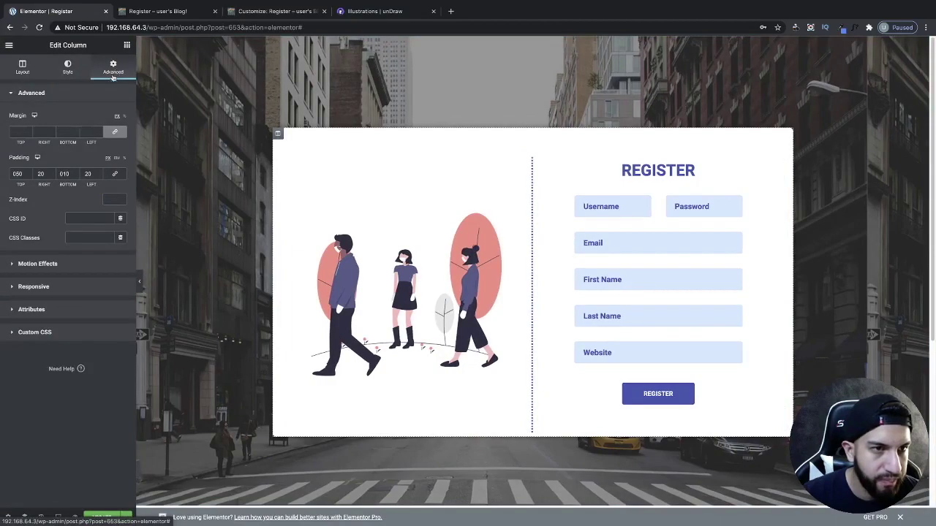
{"action": "double_click", "coordinate": [65, 173]}
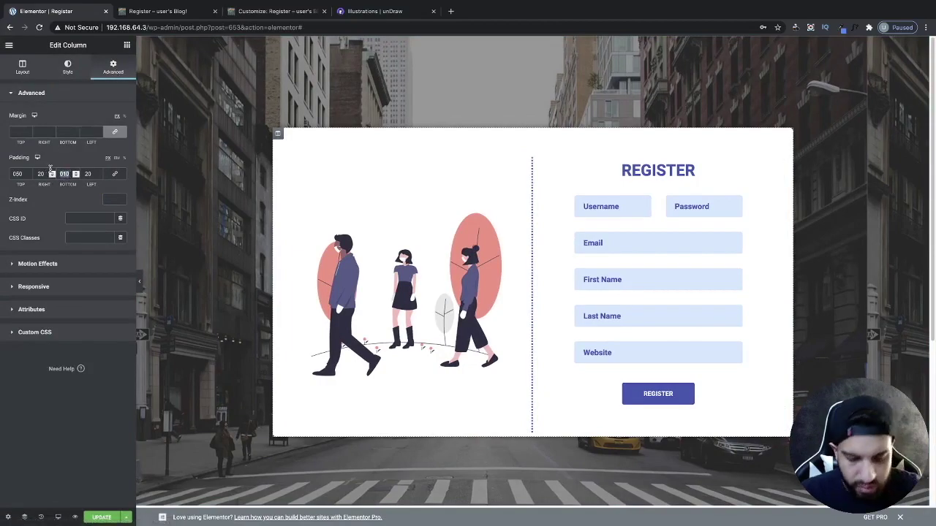
{"action": "type", "text": "0"}
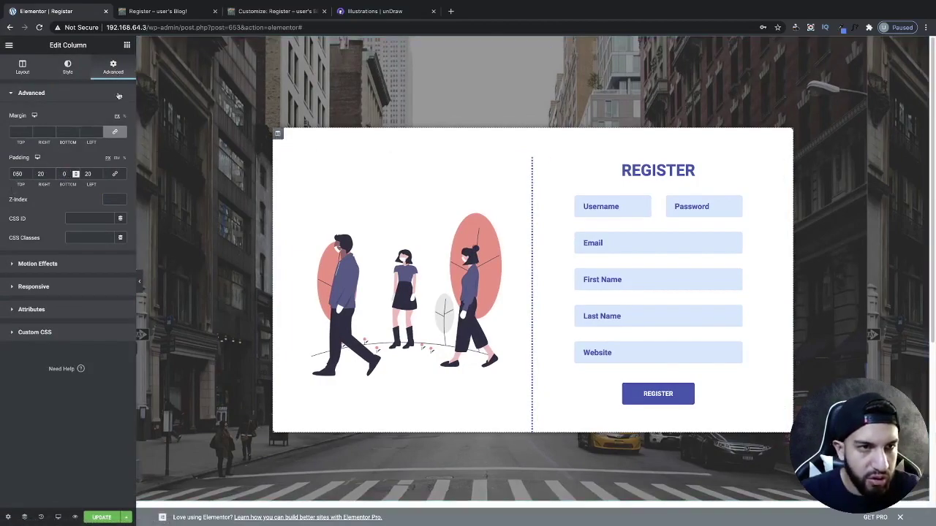
{"action": "double_click", "coordinate": [15, 174]}
{"action": "type", "text": "0"}
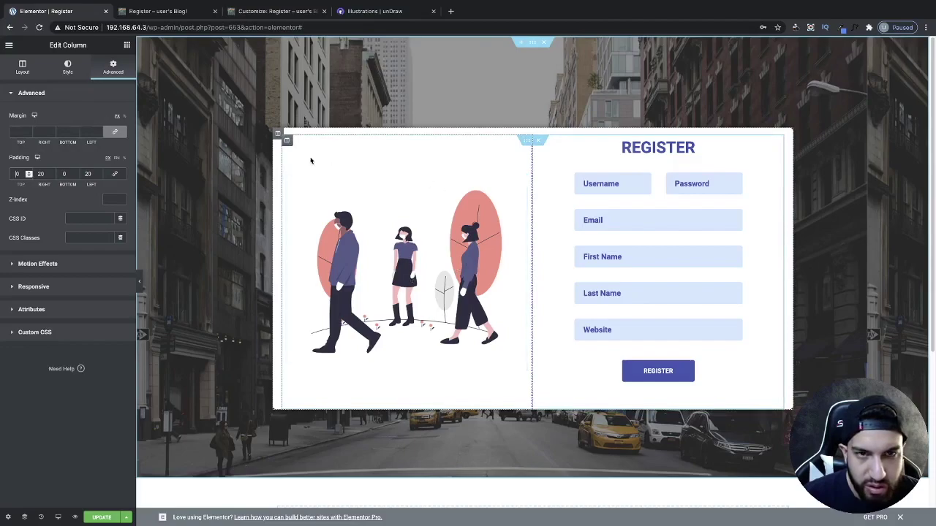
Step: Set Columns Gap to No Gap for the outer section and for the inner section holding the illustration and form
{"action": "left_click", "coordinate": [534, 47]}
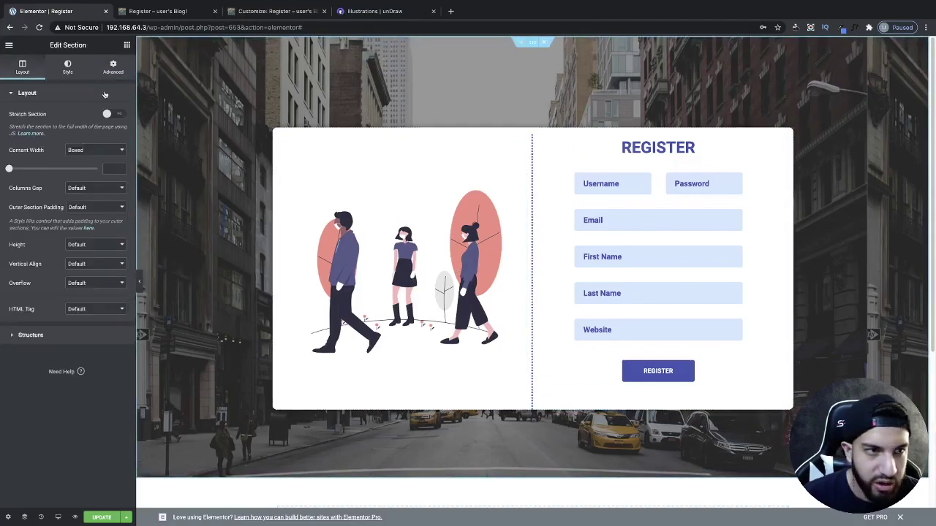
{"action": "left_click", "coordinate": [82, 188]}
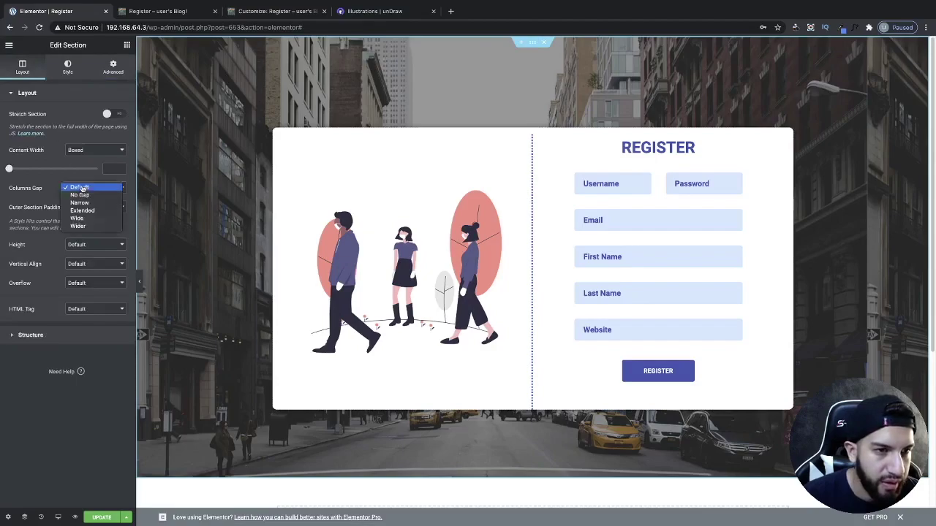
{"action": "left_click", "coordinate": [80, 193]}
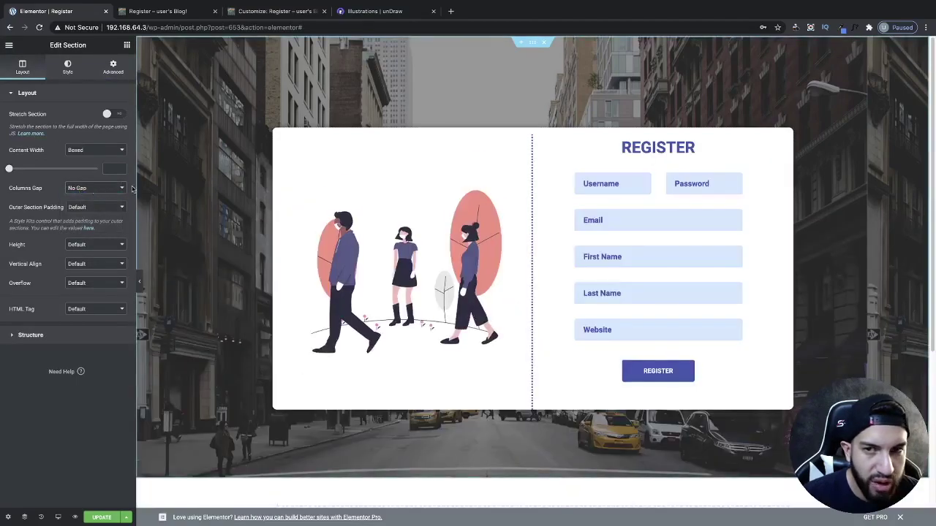
{"action": "left_click", "coordinate": [526, 144]}
{"action": "left_click", "coordinate": [77, 154]}
{"action": "left_click", "coordinate": [80, 163]}
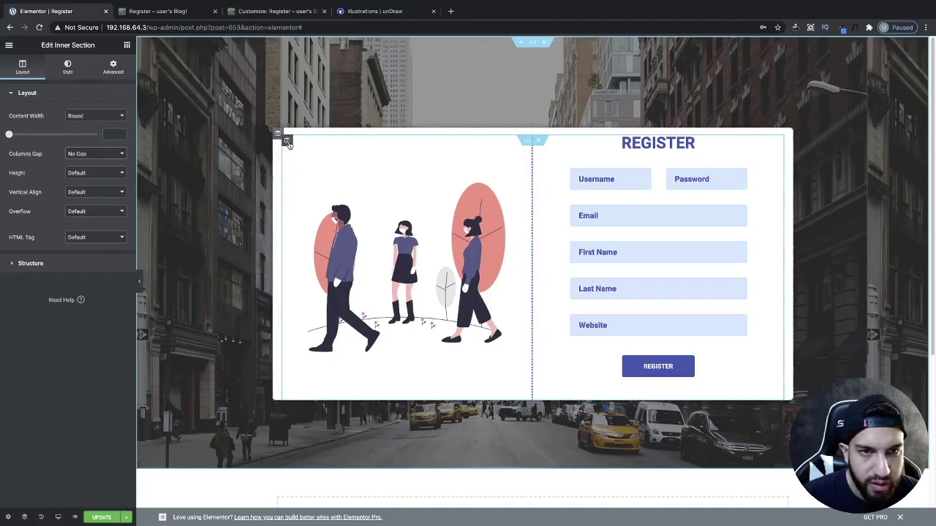
Step: Set the outer white column's bottom padding to 20 px and its top padding to 30 px after trying 50 and 0
{"action": "left_click", "coordinate": [277, 137]}
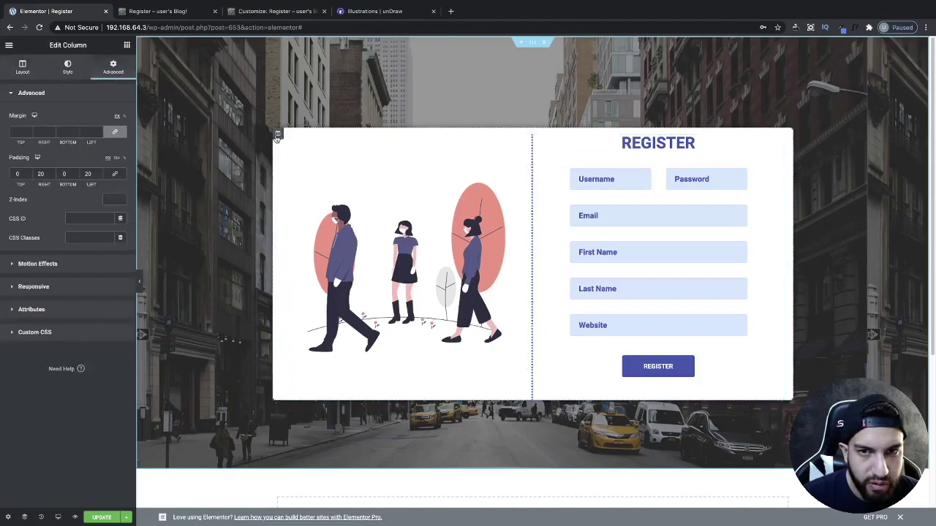
{"action": "double_click", "coordinate": [64, 174]}
{"action": "type", "text": "20"}
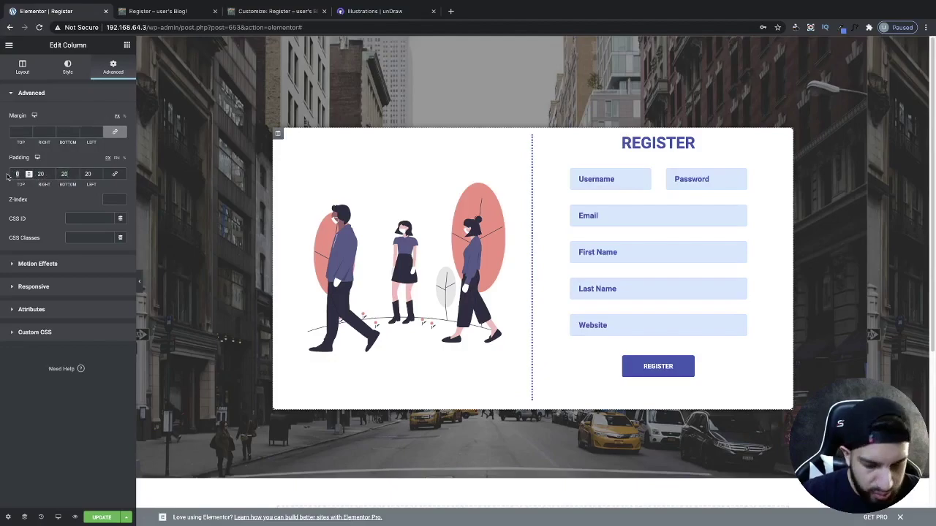
{"action": "type", "text": "50"}
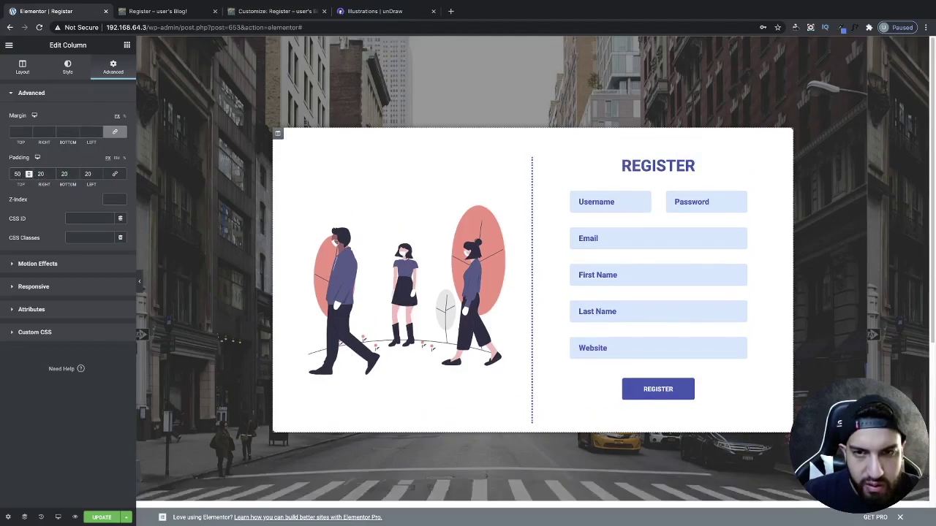
{"action": "key", "text": "BackSpace"}
{"action": "key", "text": "BackSpace"}
{"action": "type", "text": "0"}
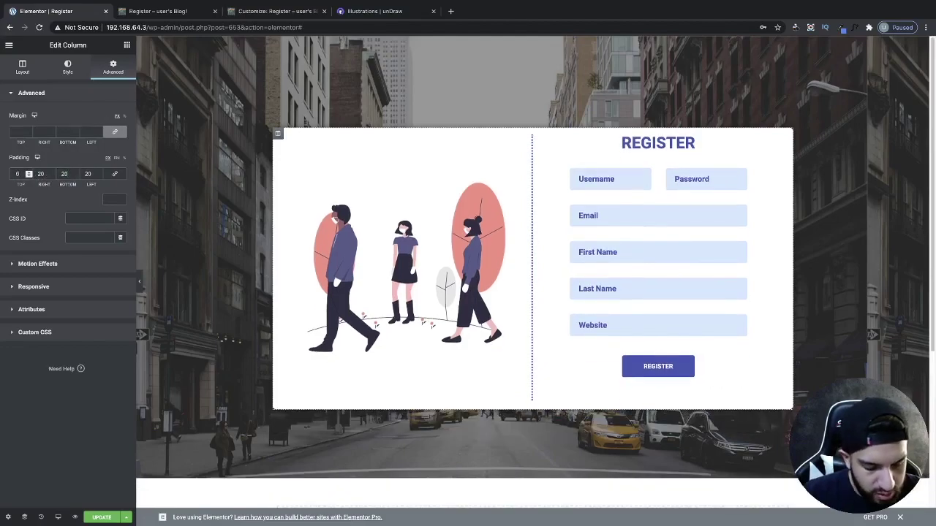
{"action": "type", "text": "30"}
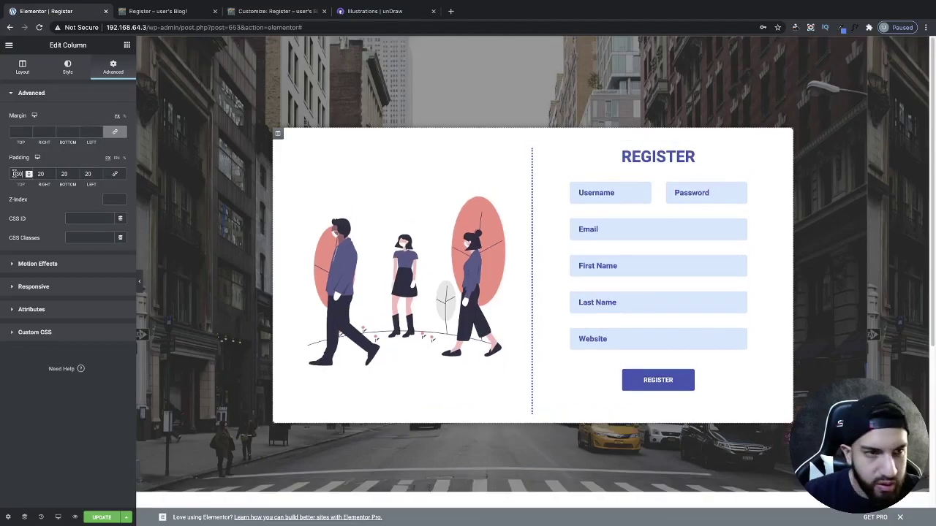
Step: Set the outer white column's bottom padding to 40 px after trying 30
{"action": "left_click", "coordinate": [65, 174]}
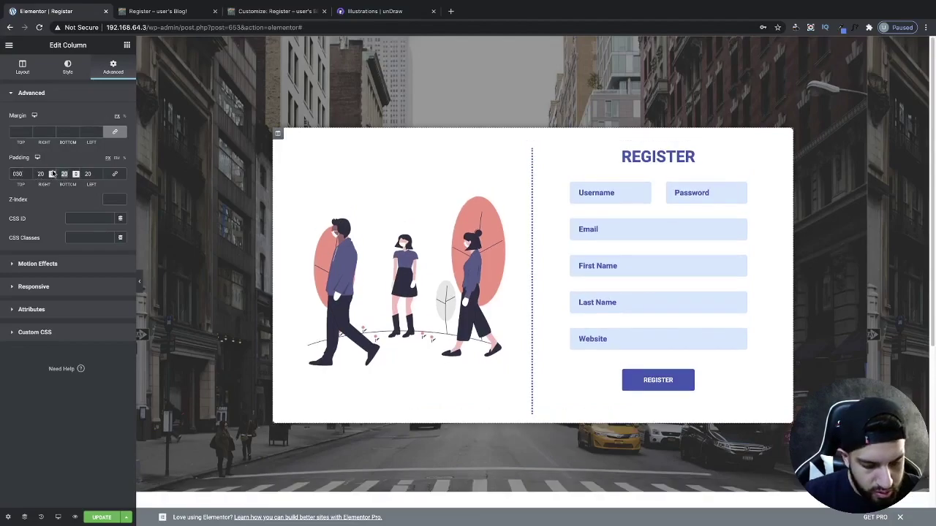
{"action": "type", "text": "30"}
{"action": "double_click", "coordinate": [66, 174]}
{"action": "type", "text": "4"}
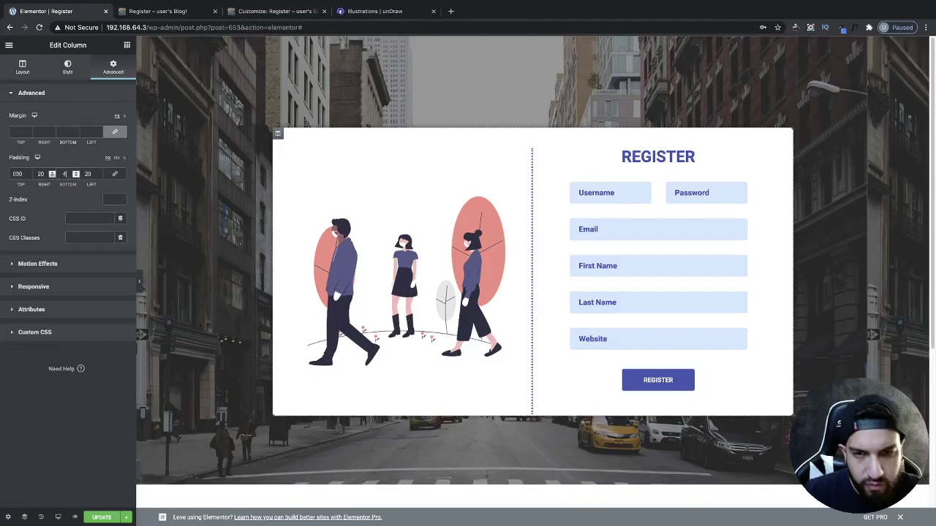
{"action": "type", "text": "0"}
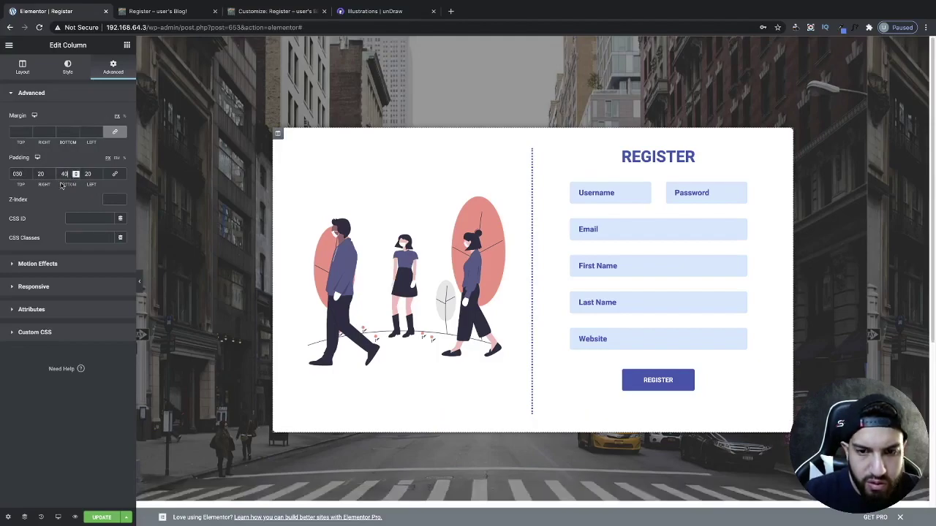
Step: Update the page and switch to the incognito window to check the divider and spacing on the live Register page
{"action": "left_click", "coordinate": [102, 517]}
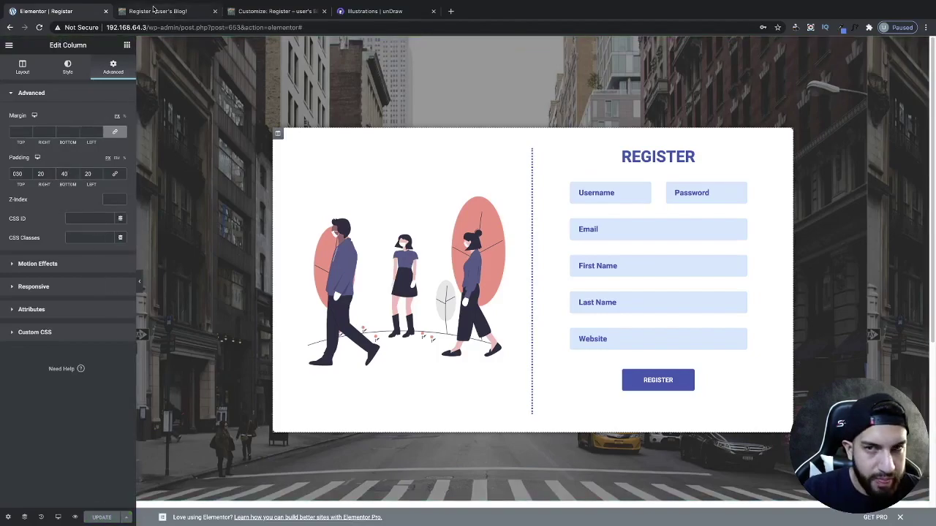
{"action": "key", "text": "alt+Tab"}
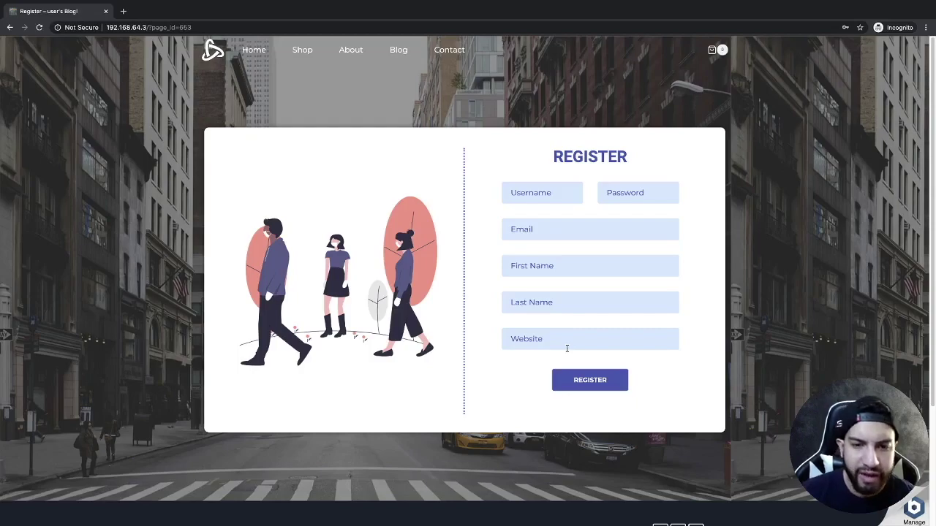